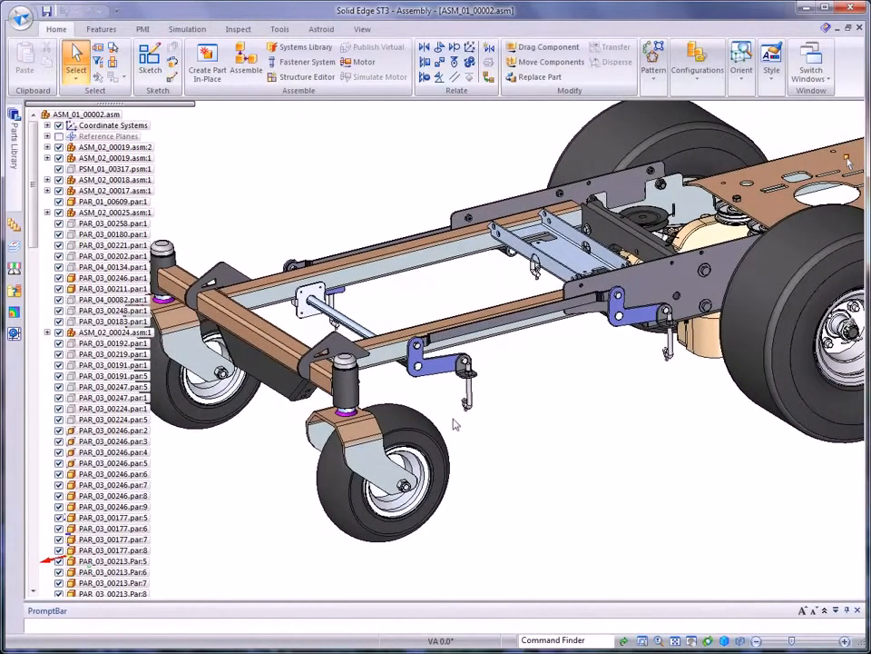
# Apply the 2-Moving Linkage configuration to the assembly display.
pyautogui.click(699, 344)
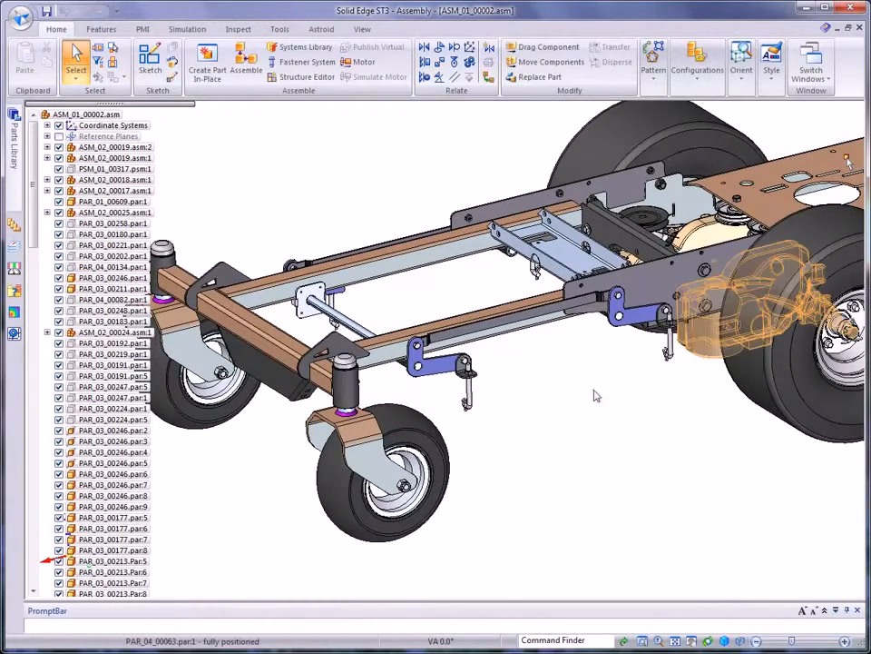
pyautogui.click(620, 400)
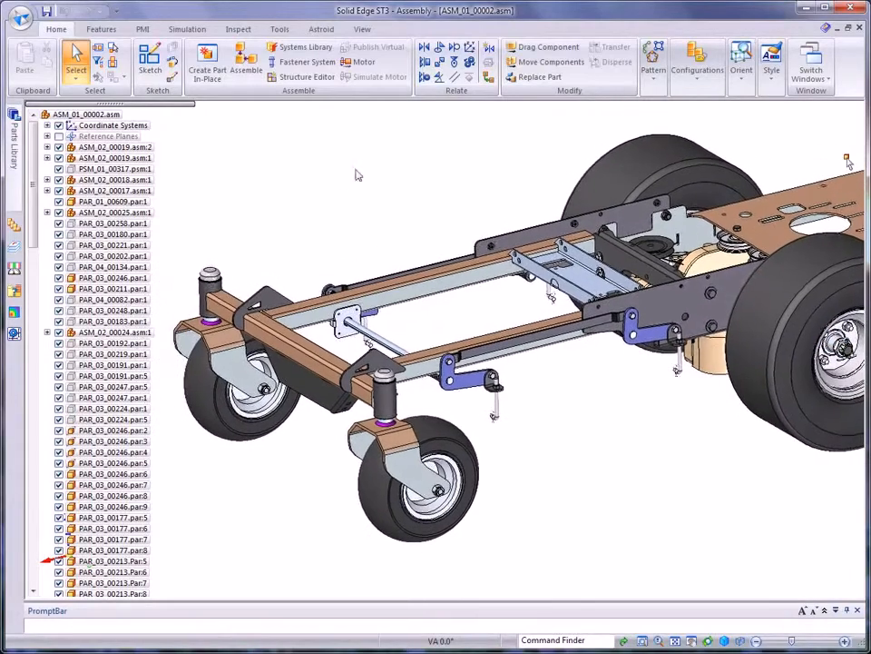
pyautogui.click(697, 85)
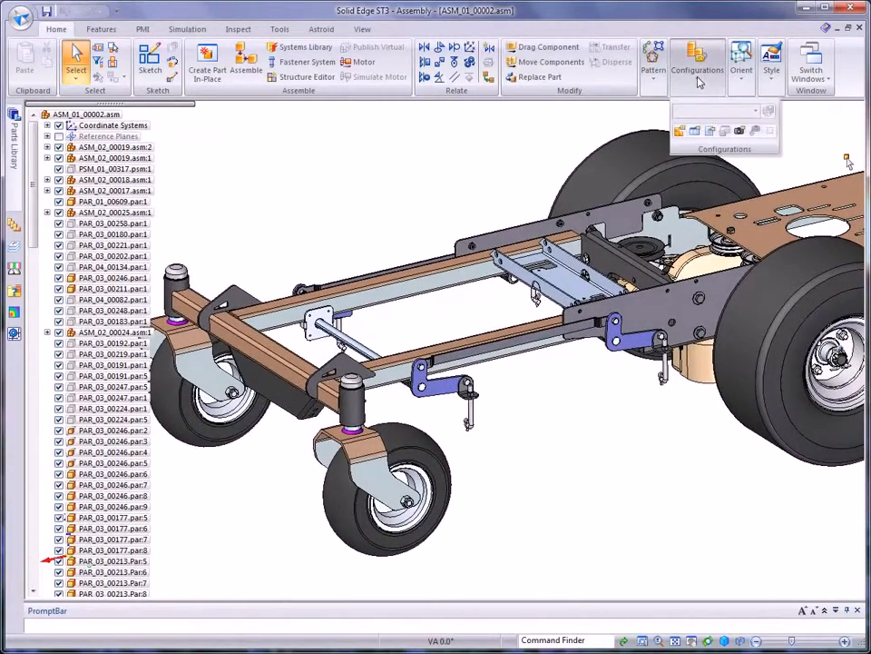
pyautogui.click(758, 112)
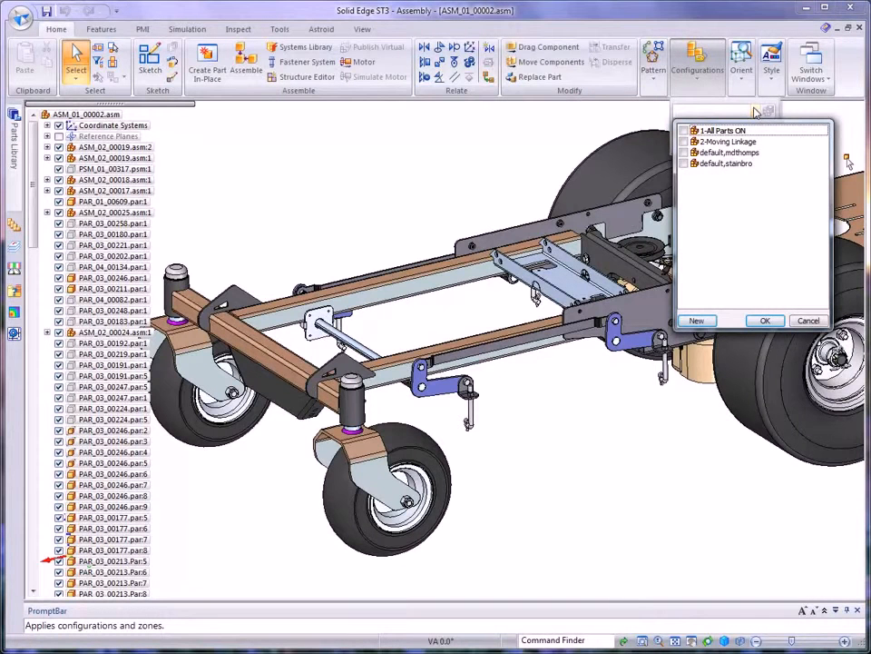
pyautogui.click(725, 142)
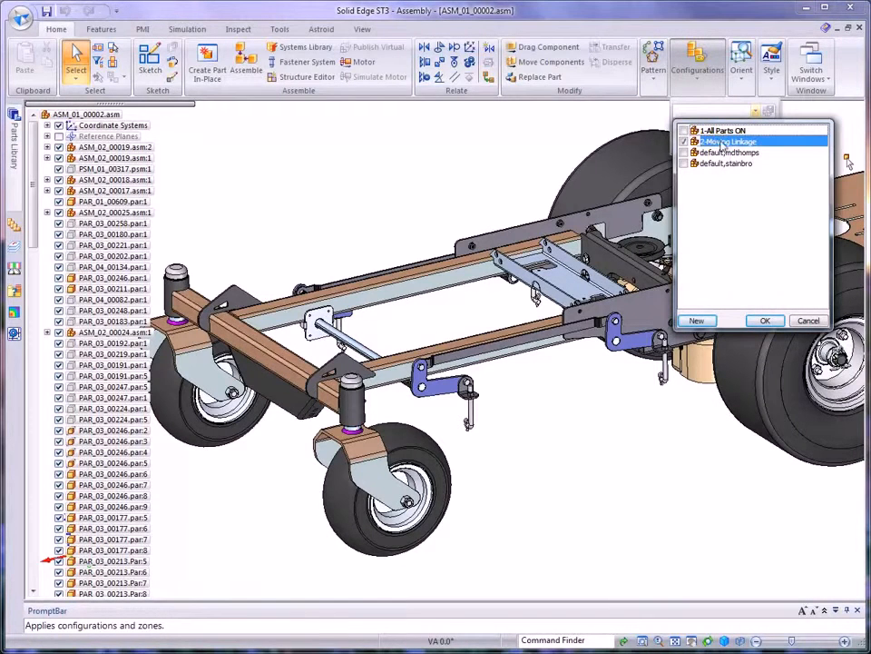
pyautogui.click(764, 321)
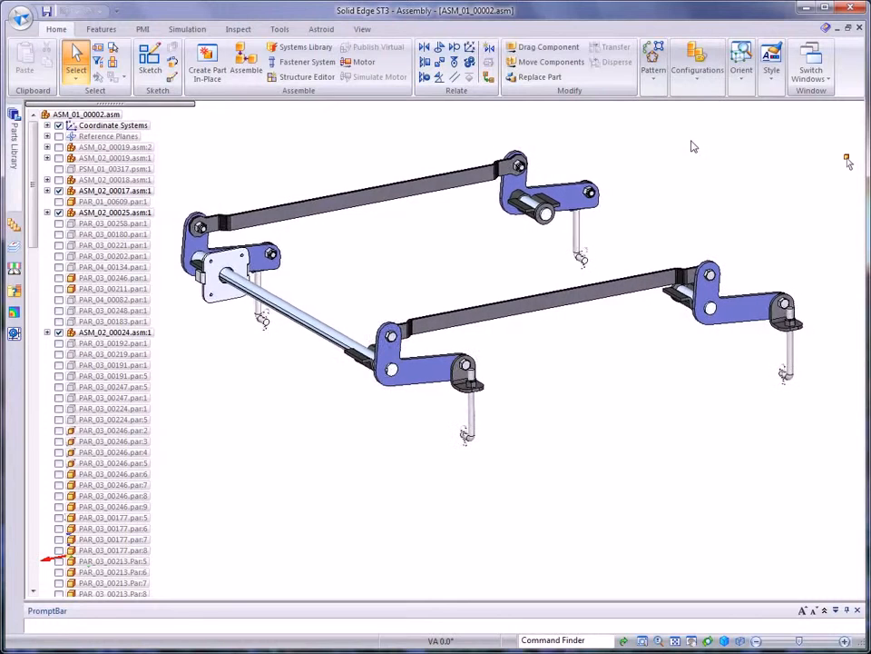
# Check the linkage's motion with Drag Component on the front hanger rod, using no analysis.
pyautogui.click(547, 49)
pyautogui.click(467, 419)
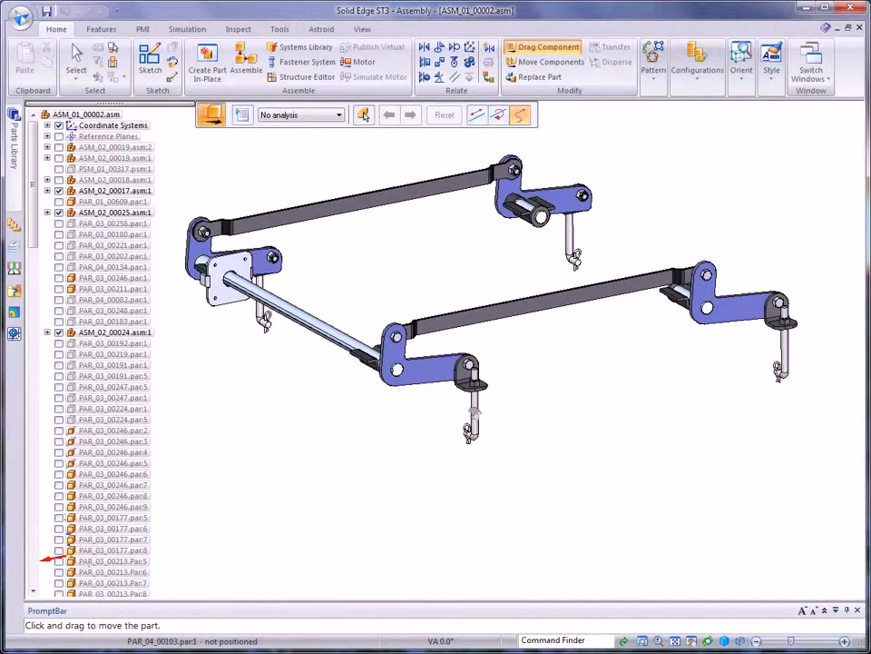
pyautogui.moveTo(475, 414)
pyautogui.mouseDown()
pyautogui.moveTo(455, 460)
pyautogui.moveTo(476, 406)
pyautogui.moveTo(438, 480)
pyautogui.moveTo(470, 445)
pyautogui.moveTo(472, 464)
pyautogui.moveTo(452, 463)
pyautogui.moveTo(474, 411)
pyautogui.mouseUp()
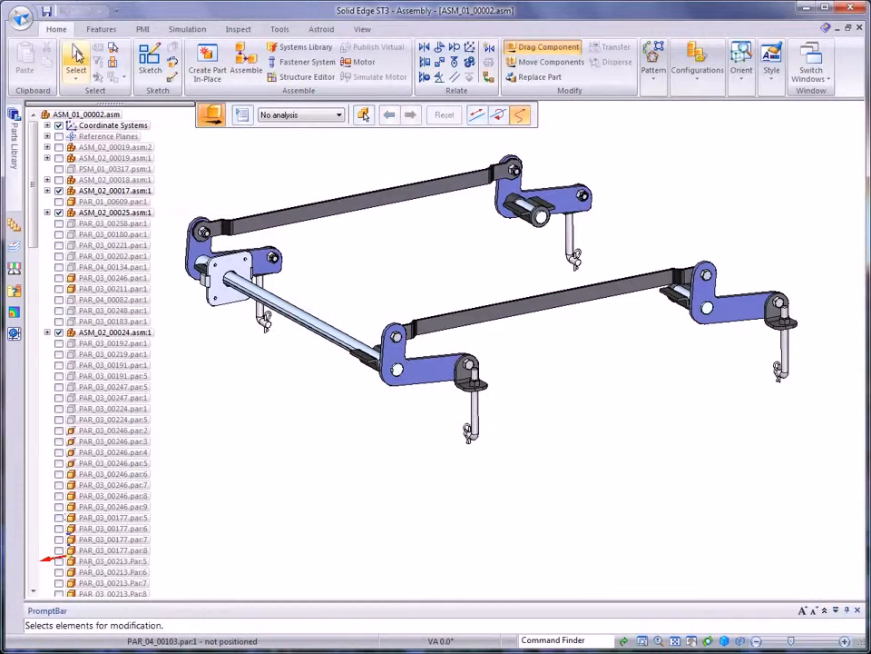
pyautogui.click(77, 58)
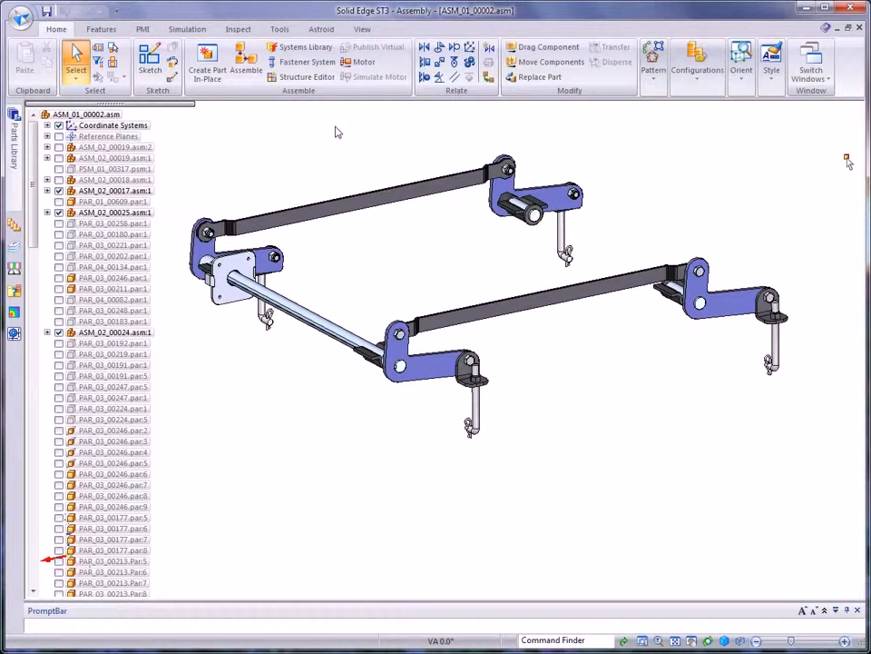
# Start a rotation motor with a speed of 30 deg/s and a limit of 30 deg.
pyautogui.click(363, 62)
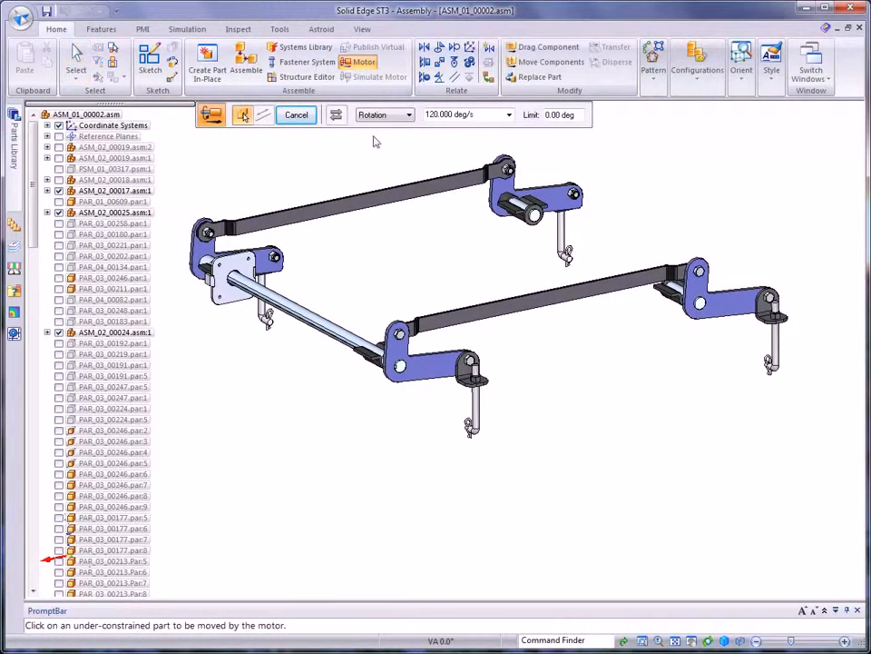
pyautogui.click(379, 116)
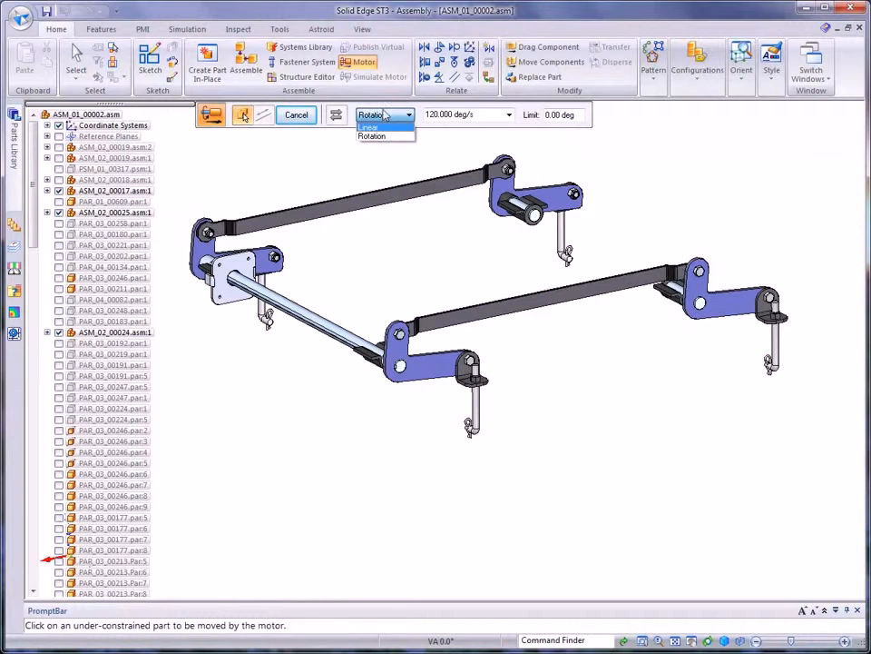
pyautogui.click(384, 137)
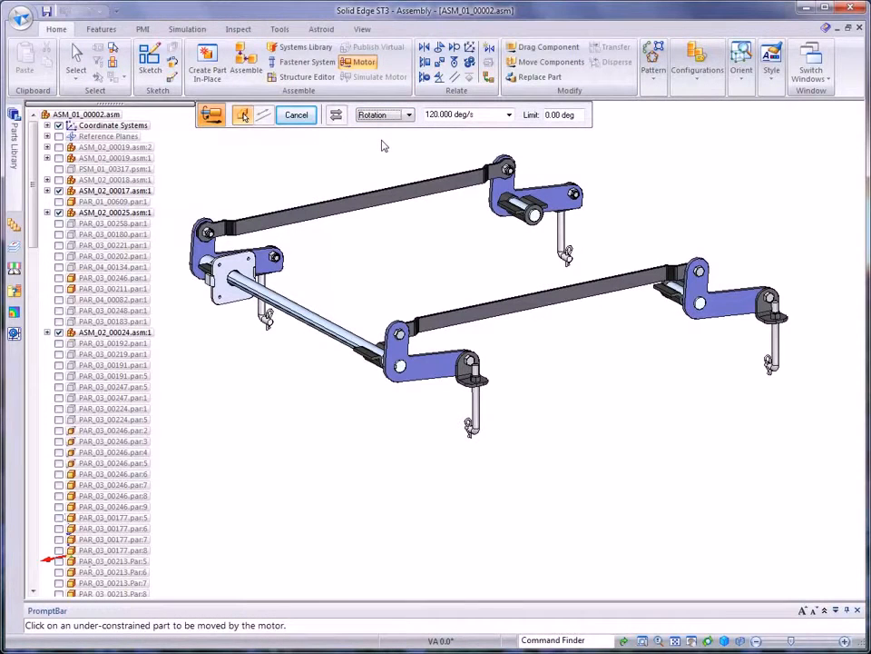
pyautogui.click(509, 114)
pyautogui.click(465, 128)
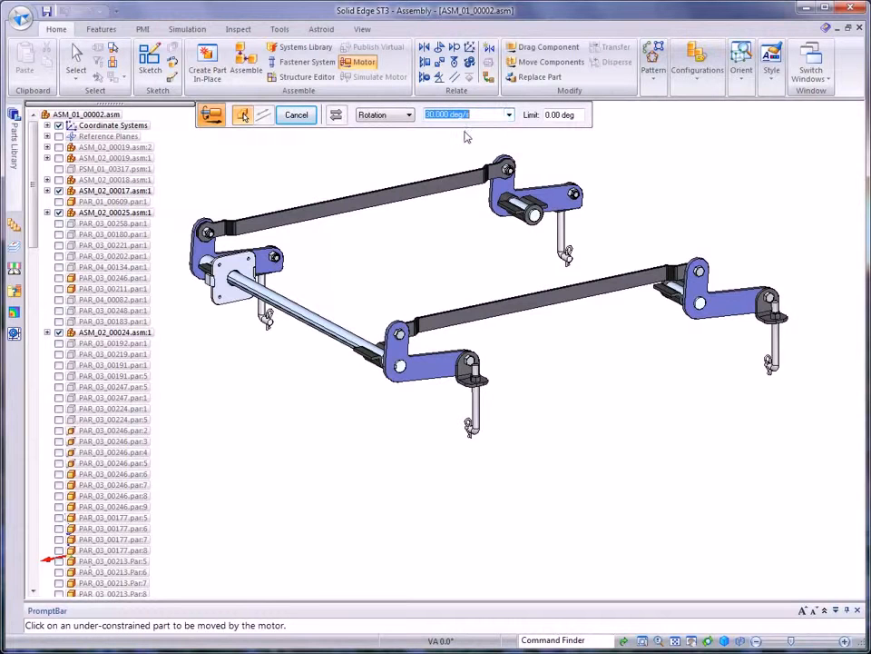
pyautogui.click(582, 117)
pyautogui.moveTo(572, 121); pyautogui.dragTo(540, 122)
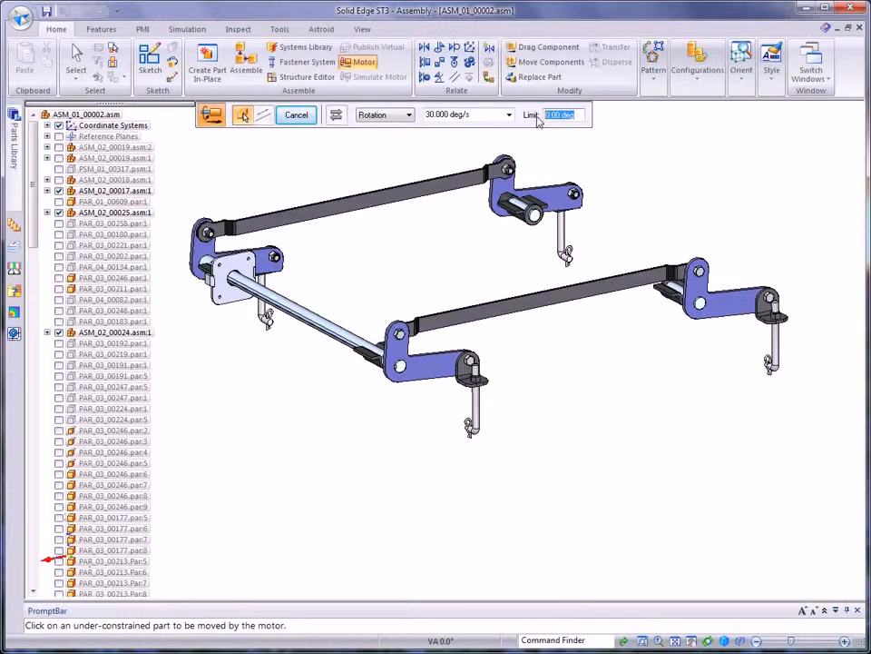
pyautogui.write('30')
pyautogui.press('Return')
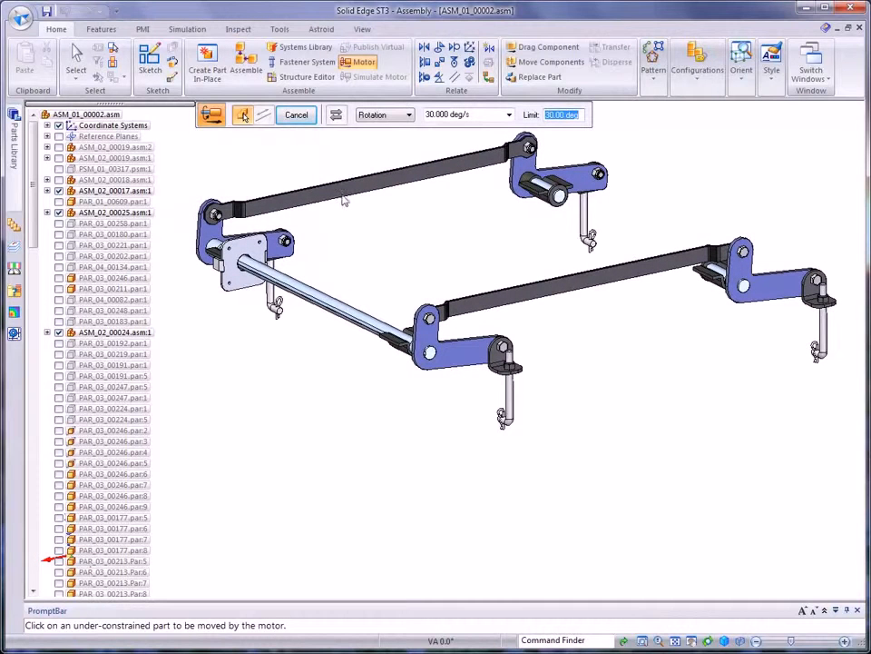
# Assign the motor to the long cross shaft, rotating about the shaft's own axis, and finish it.
pyautogui.click(326, 300)
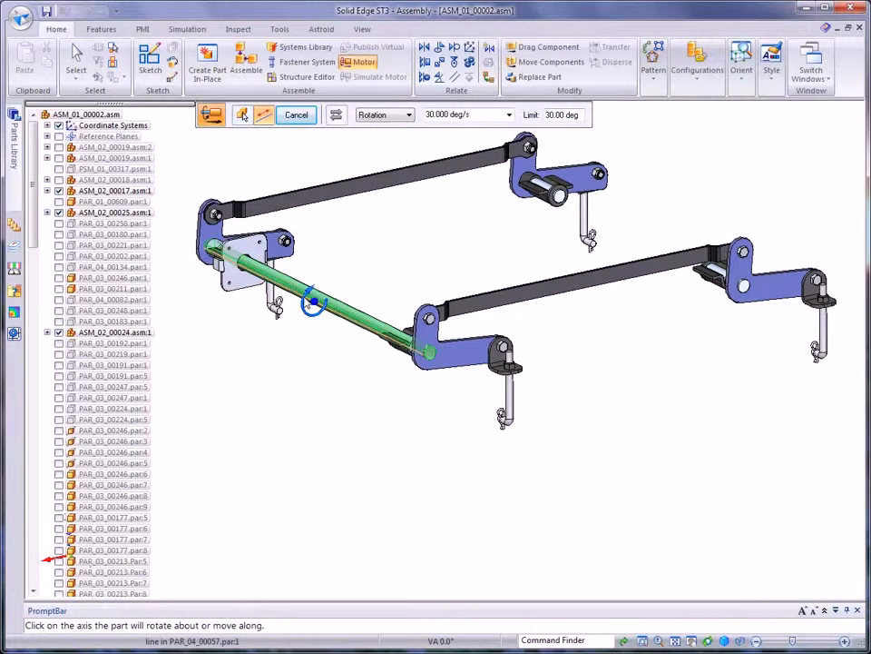
pyautogui.click(312, 299)
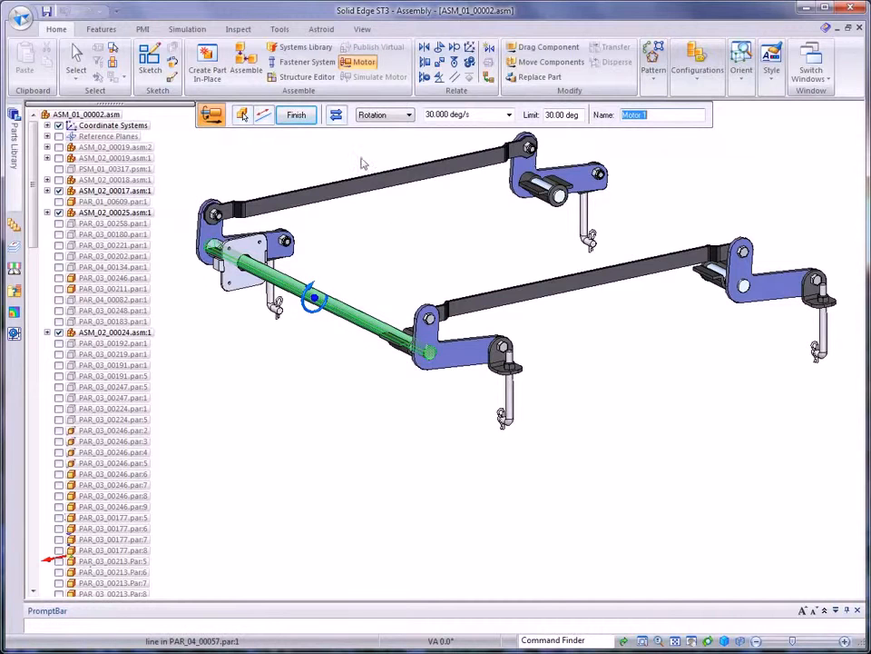
pyautogui.click(337, 116)
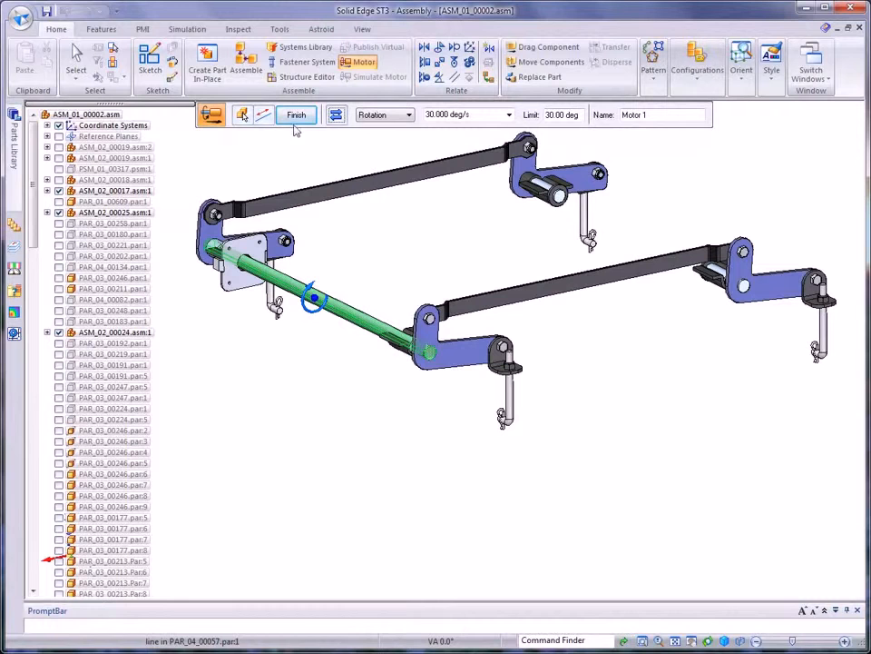
pyautogui.click(296, 116)
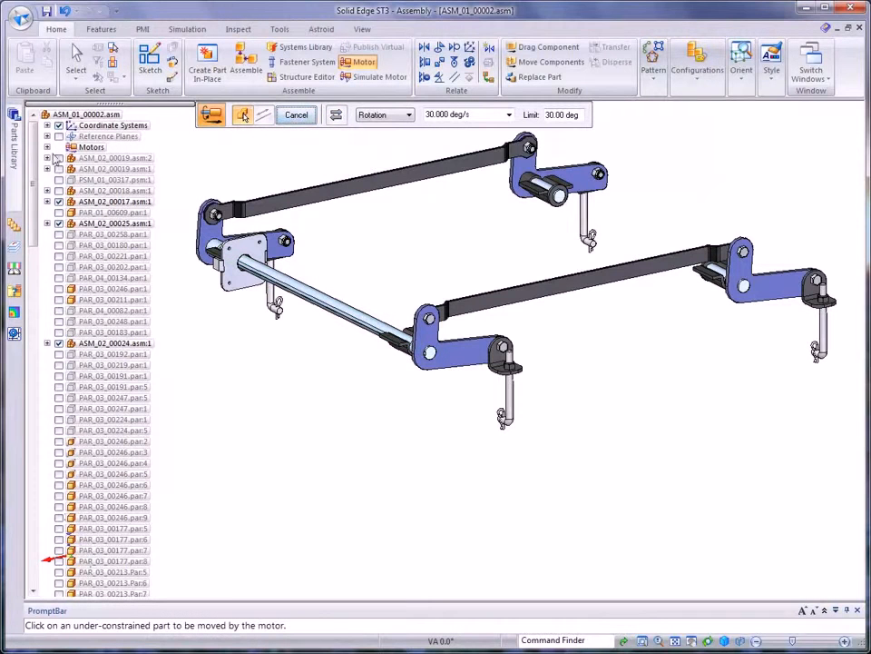
# Examine the new motor under the assembly's Motors group and its highlight on the shaft.
pyautogui.click(47, 147)
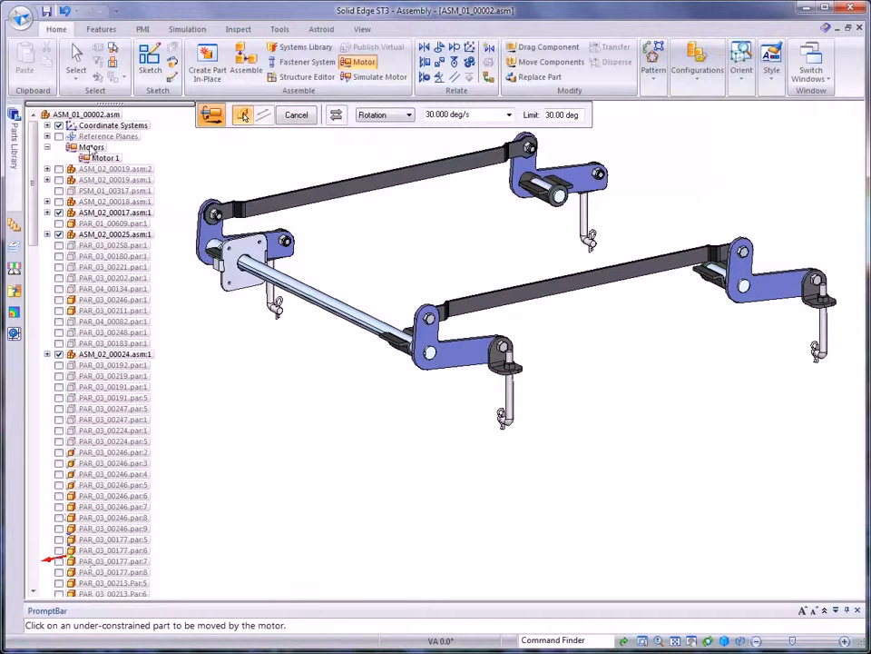
pyautogui.press('Escape')
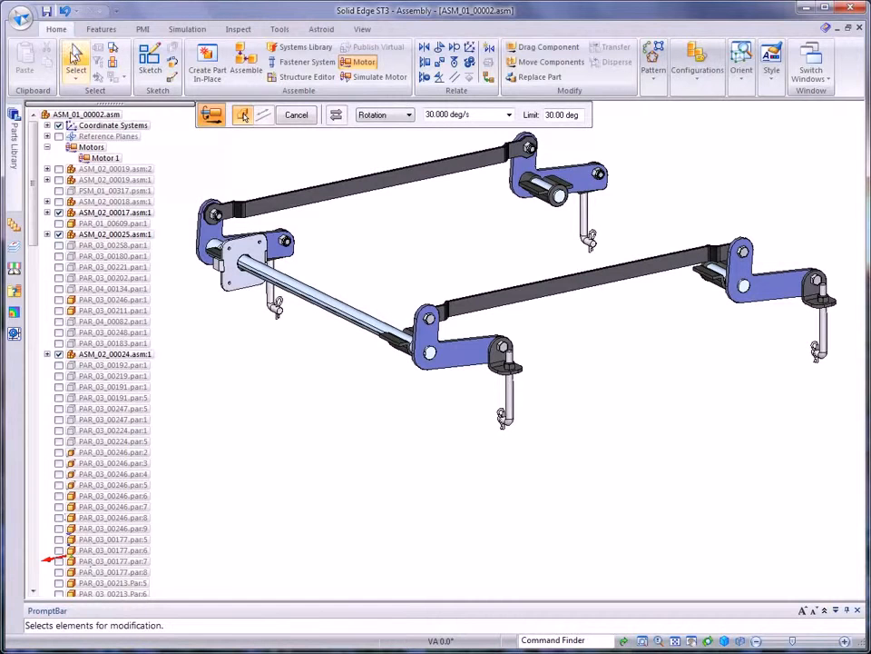
pyautogui.click(98, 157)
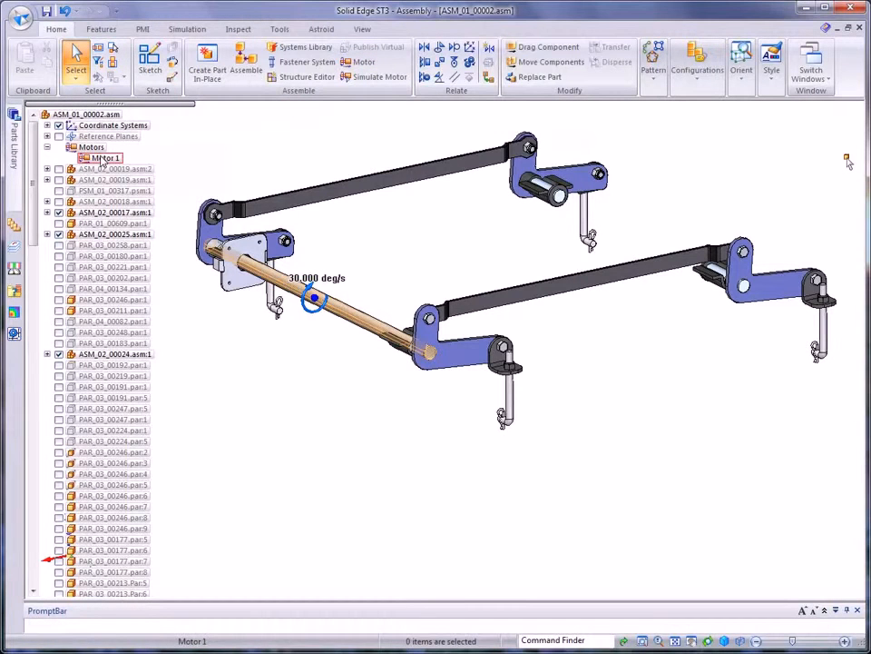
pyautogui.click(47, 147)
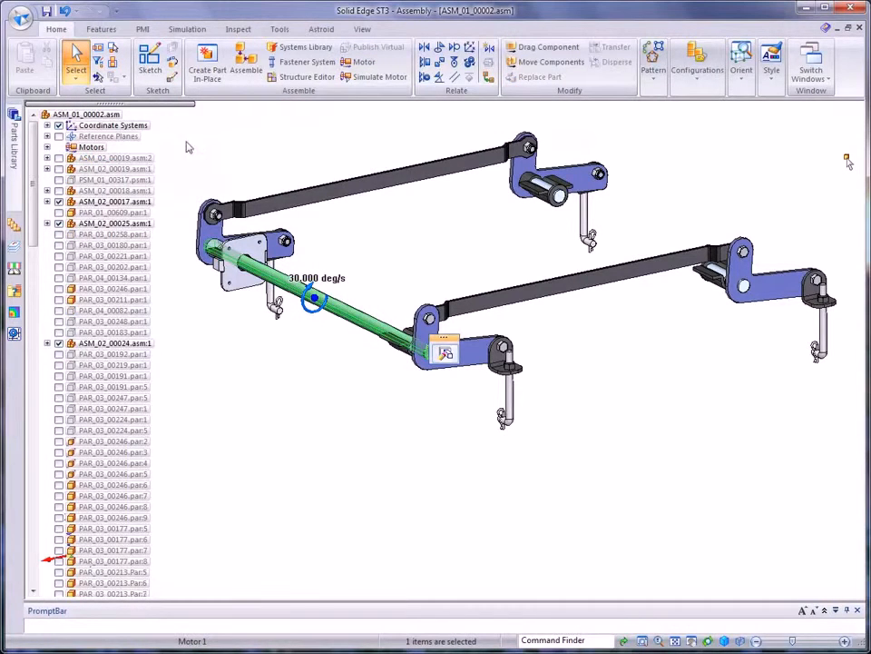
pyautogui.press('Escape')
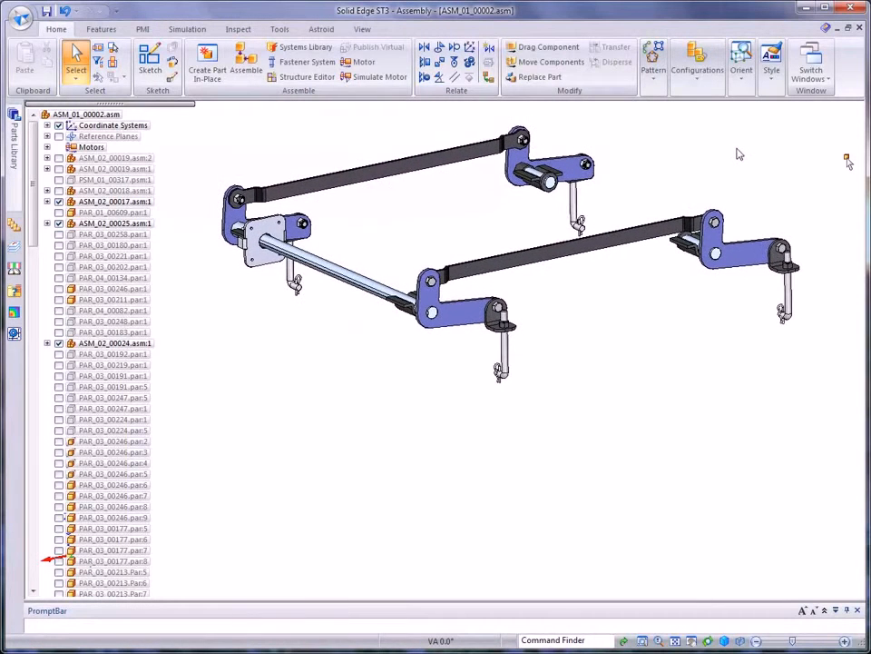
# Simulate Motor 1 with no analysis and motor limits as duration, play the animation, and leave the simulation.
pyautogui.click(385, 80)
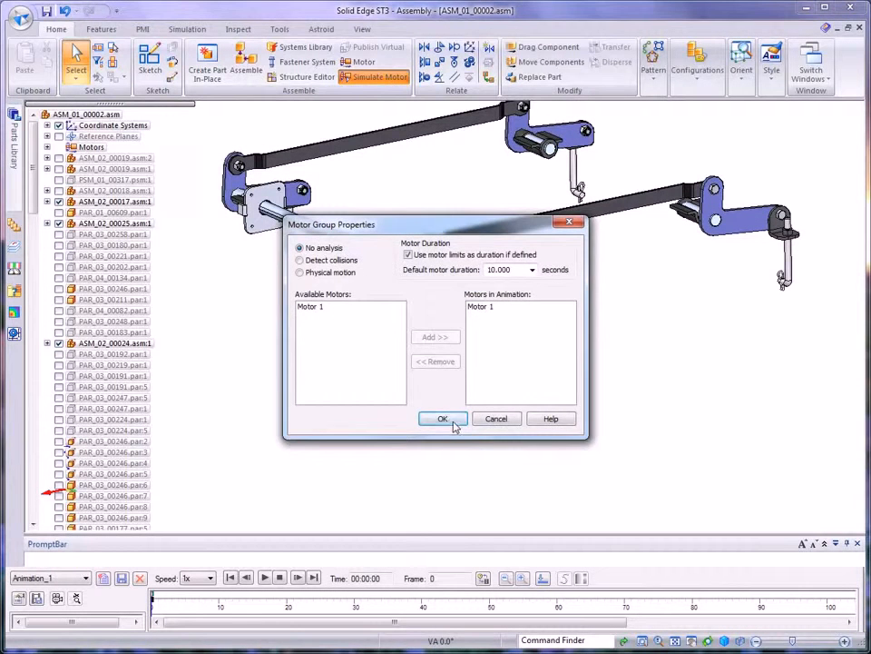
pyautogui.click(456, 423)
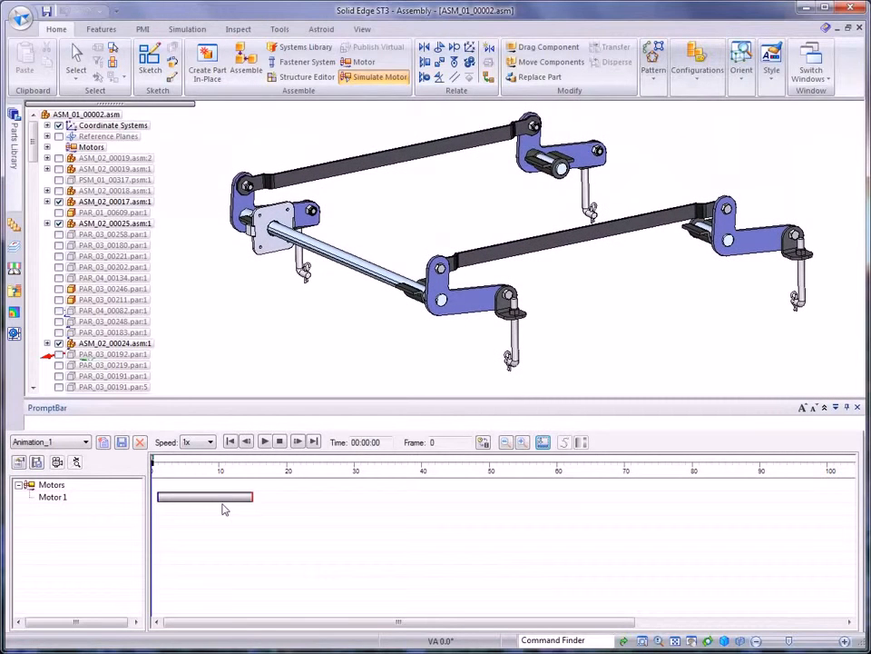
pyautogui.click(264, 442)
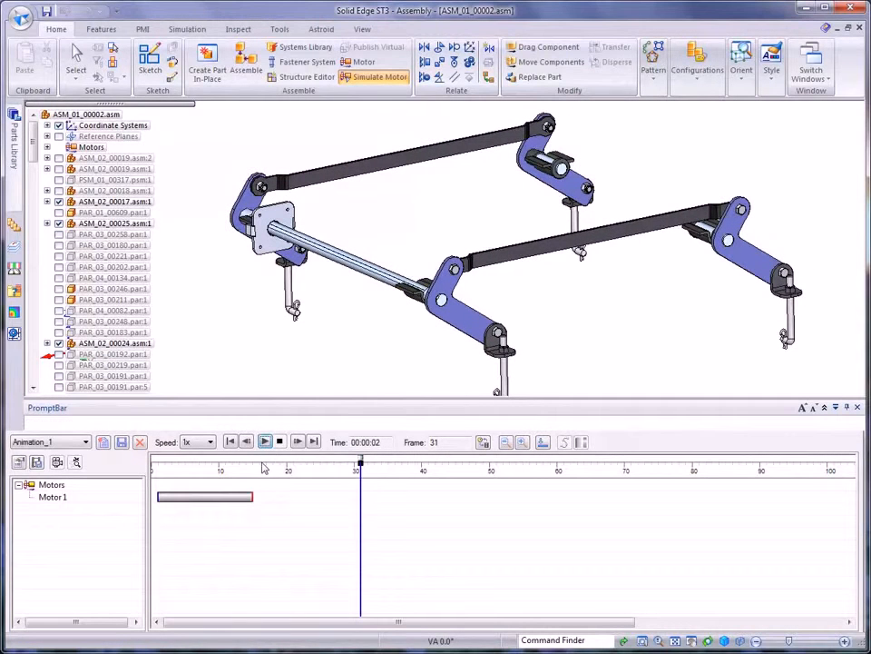
pyautogui.click(75, 62)
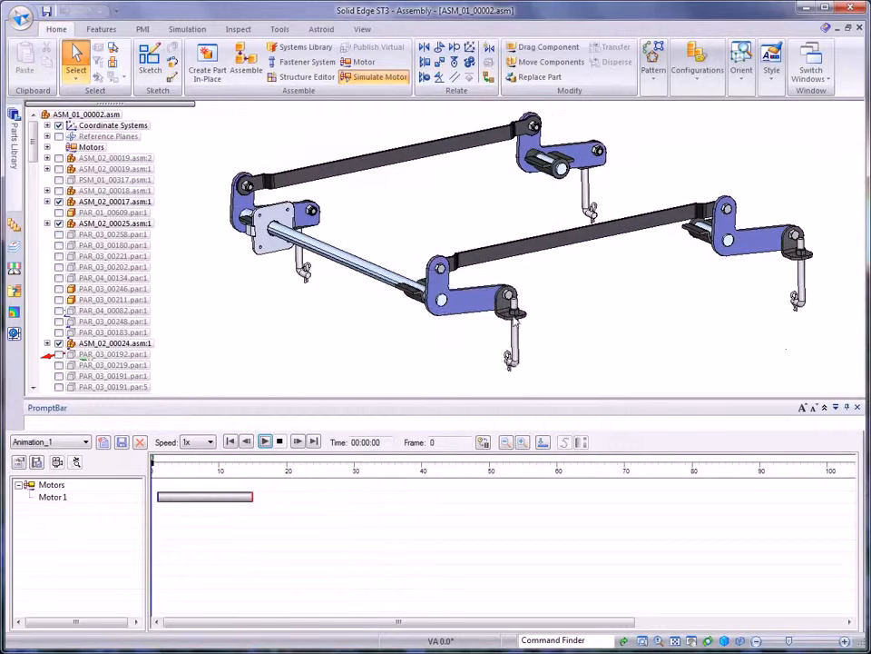
pyautogui.click(561, 363)
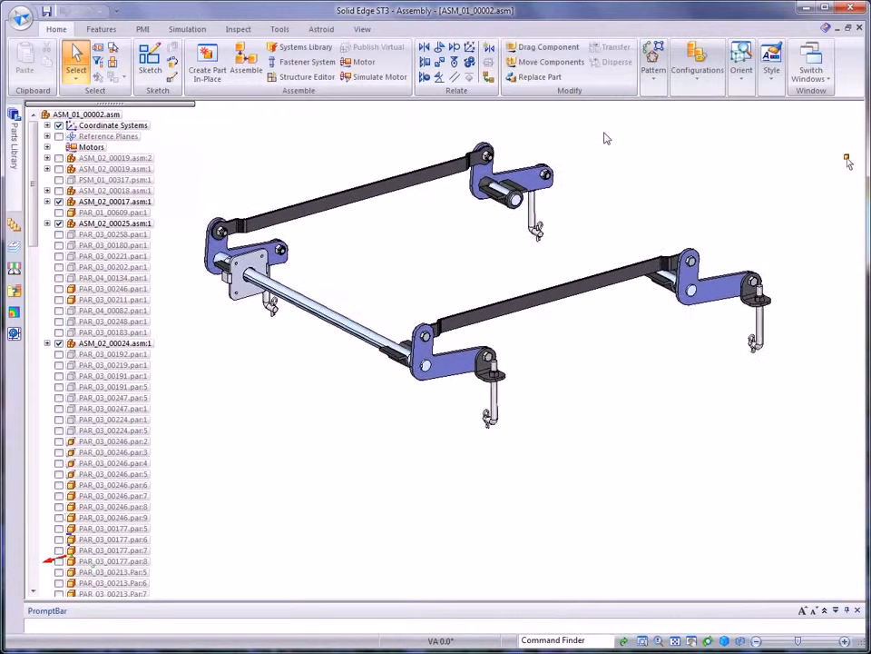
# Switch the assembly to the Explode-Render-Animate (ERA) environment.
pyautogui.click(282, 30)
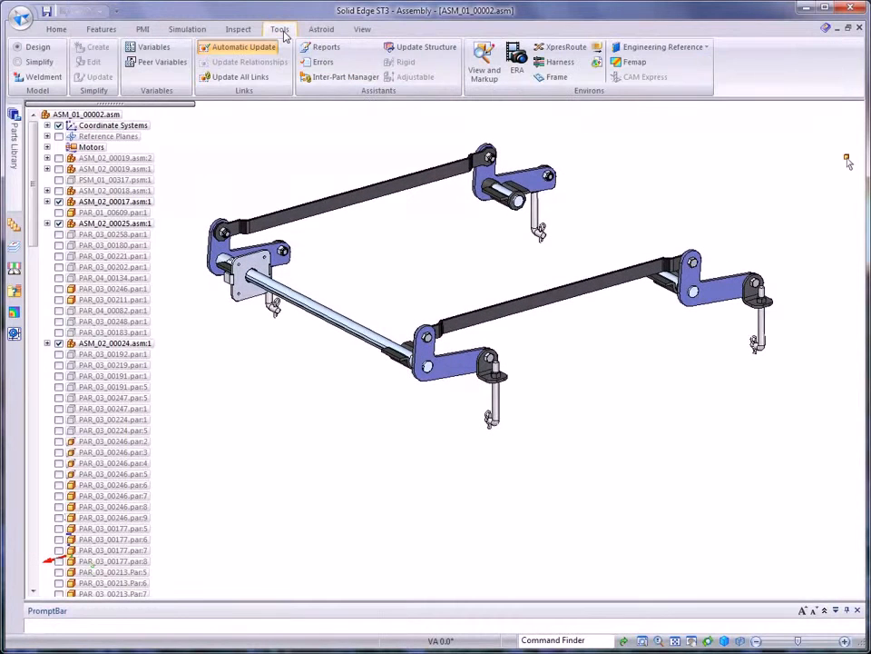
pyautogui.click(514, 58)
pyautogui.moveTo(299, 128); pyautogui.dragTo(329, 131, button='middle')
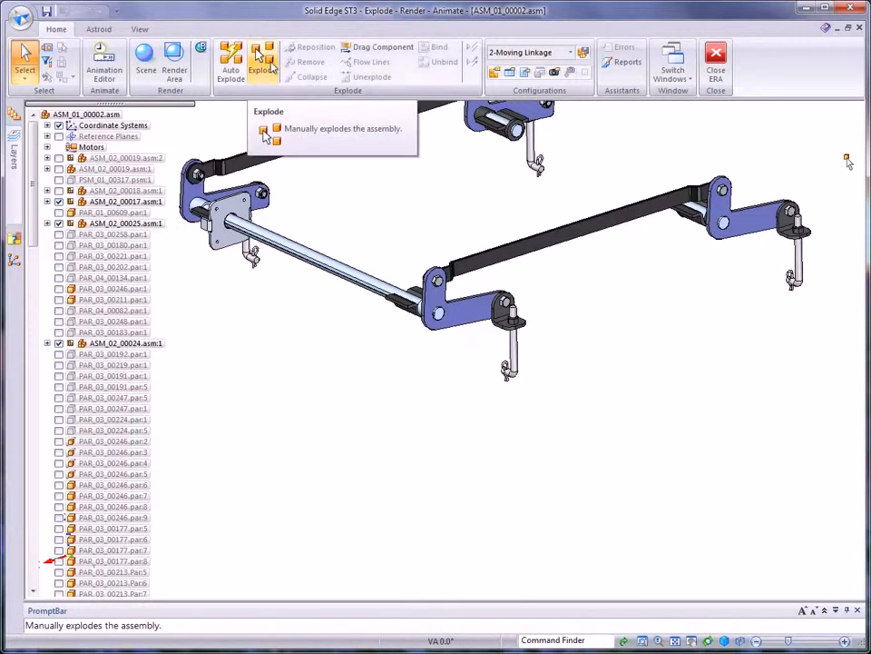
# Explode the saddle bracket at the end of the shaft 152.40 mm downward, using the black link bar's bottom face as the stationary reference.
pyautogui.click(262, 59)
pyautogui.scroll(5, 666, 457)
pyautogui.moveTo(638, 443); pyautogui.dragTo(701, 399, button='middle')
pyautogui.moveTo(463, 444); pyautogui.dragTo(354, 394, button='middle')
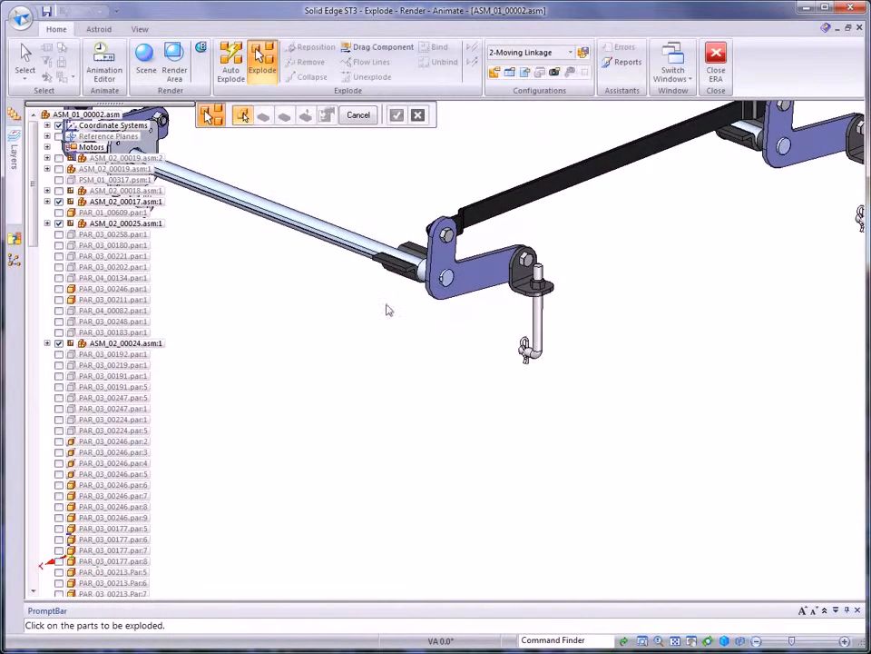
pyautogui.click(400, 273)
pyautogui.rightClick(437, 417)
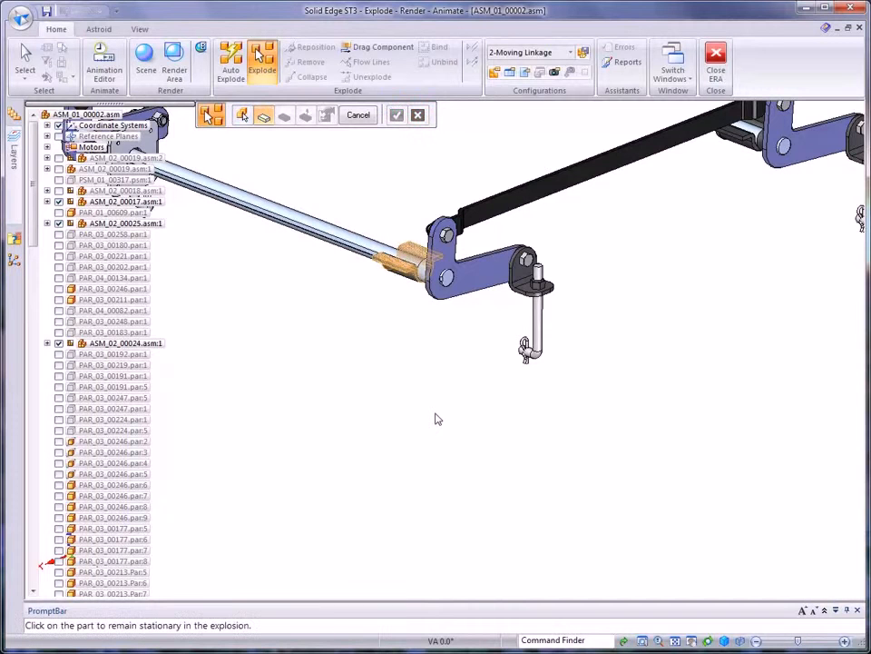
pyautogui.click(542, 216)
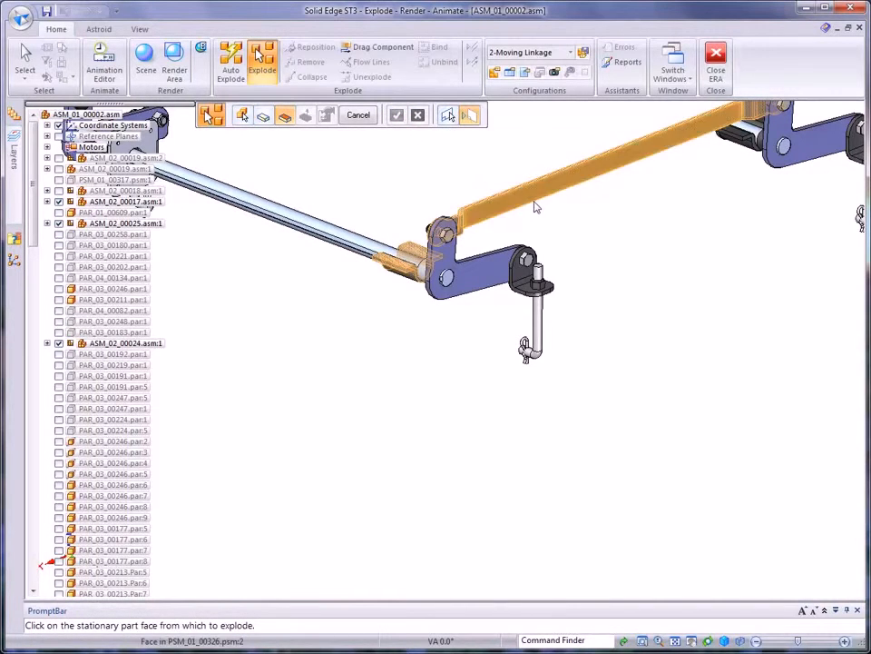
pyautogui.rightClick(535, 209)
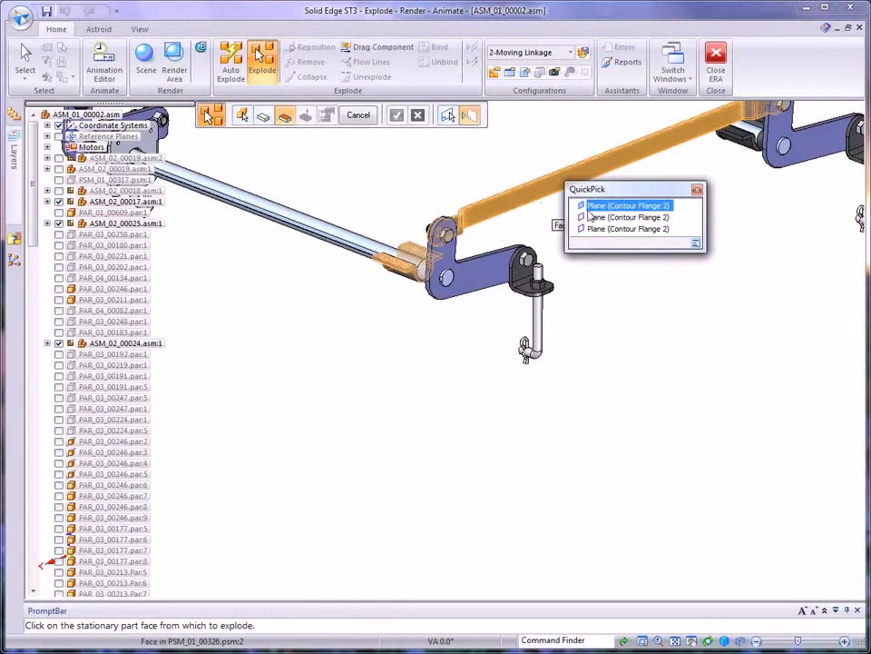
pyautogui.click(591, 218)
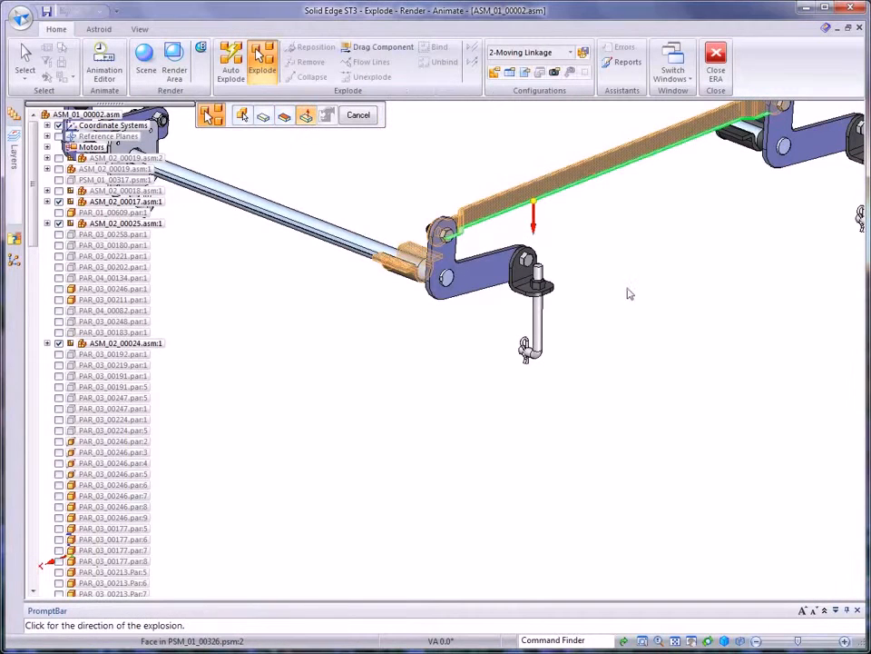
pyautogui.click(631, 397)
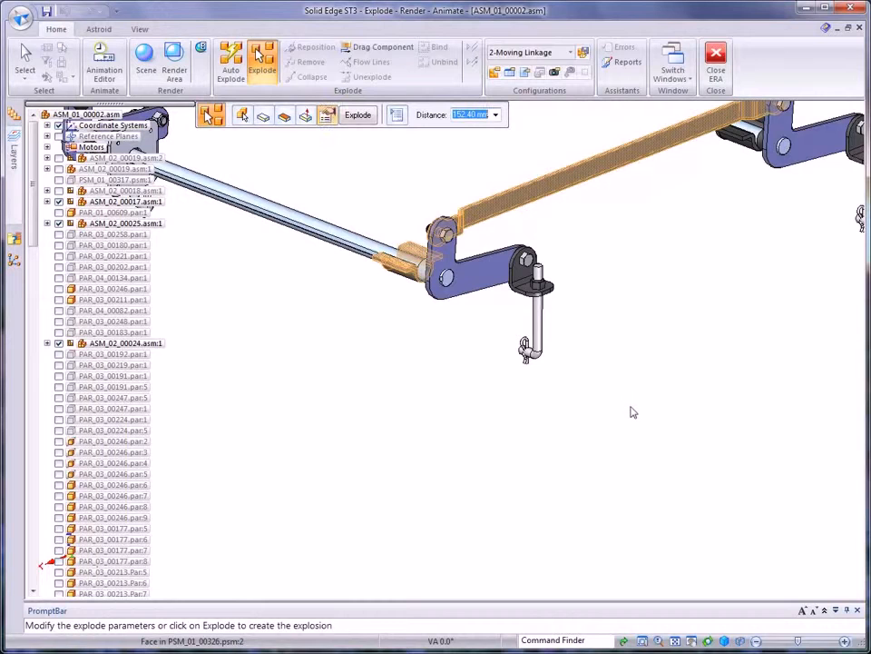
pyautogui.rightClick(642, 327)
pyautogui.rightClick(642, 326)
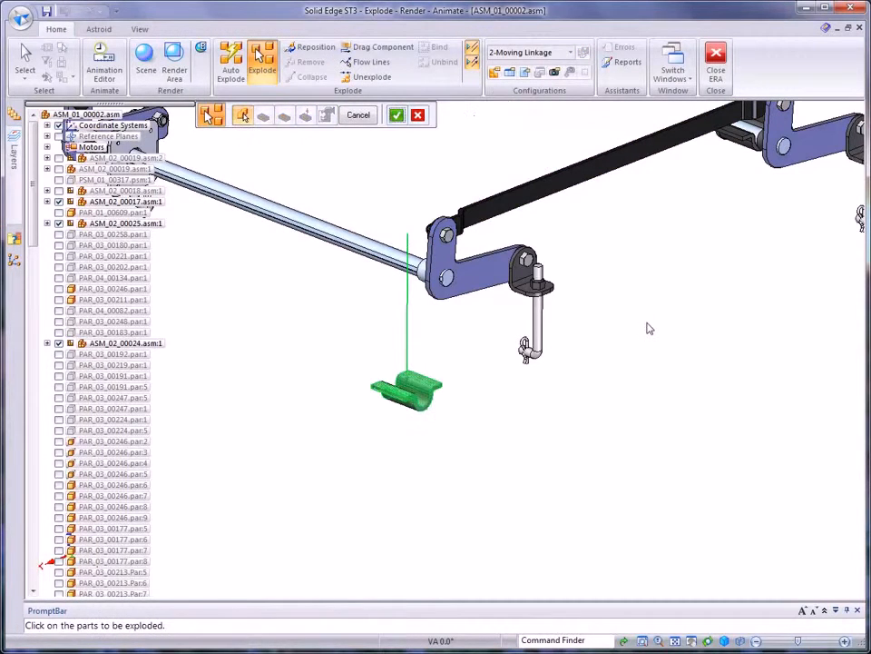
pyautogui.click(419, 115)
# Explode the lever's two nuts as a unit 152.40 mm toward the shaft side, with the black link bar's flat face as the stationary reference.
pyautogui.moveTo(715, 220); pyautogui.dragTo(778, 284, button='middle')
pyautogui.scroll(2, 771, 277)
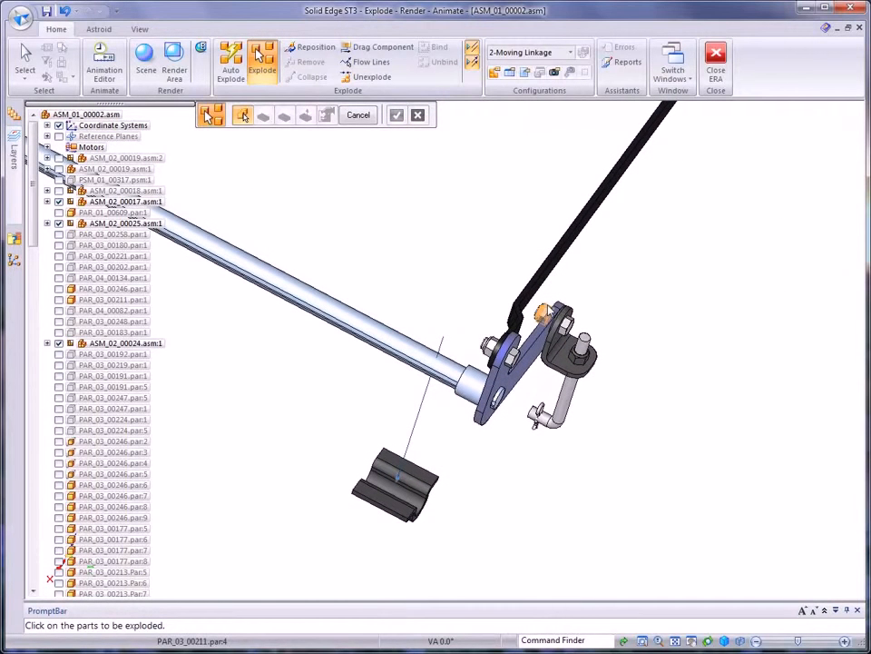
pyautogui.click(544, 313)
pyautogui.click(493, 345)
pyautogui.click(396, 115)
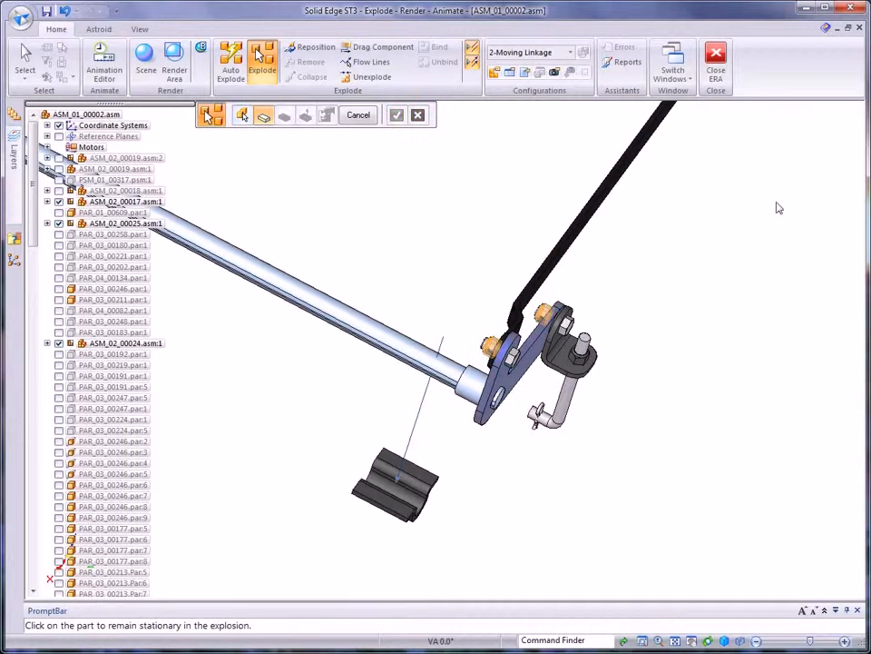
pyautogui.moveTo(772, 207); pyautogui.dragTo(589, 244, button='middle')
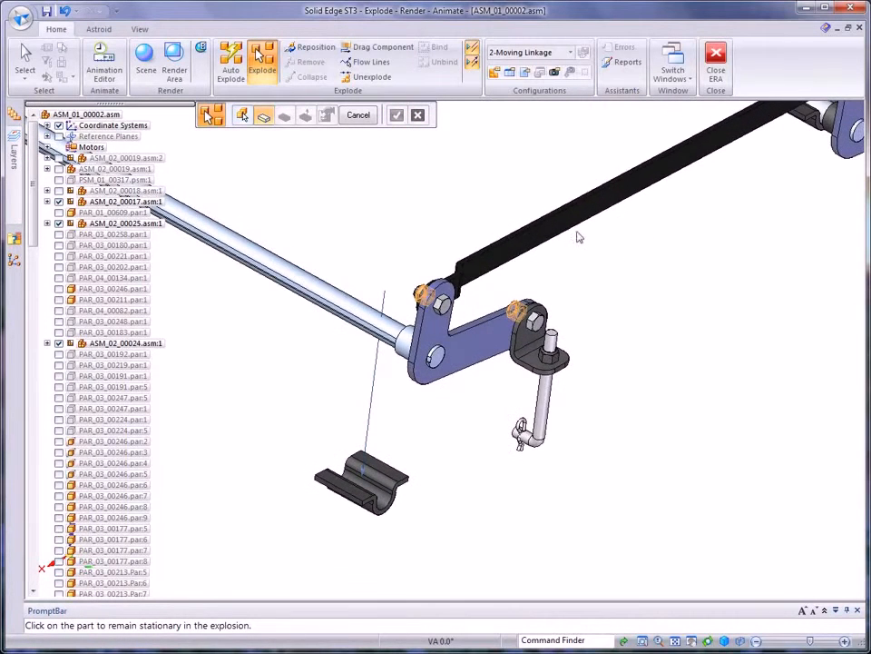
pyautogui.click(573, 220)
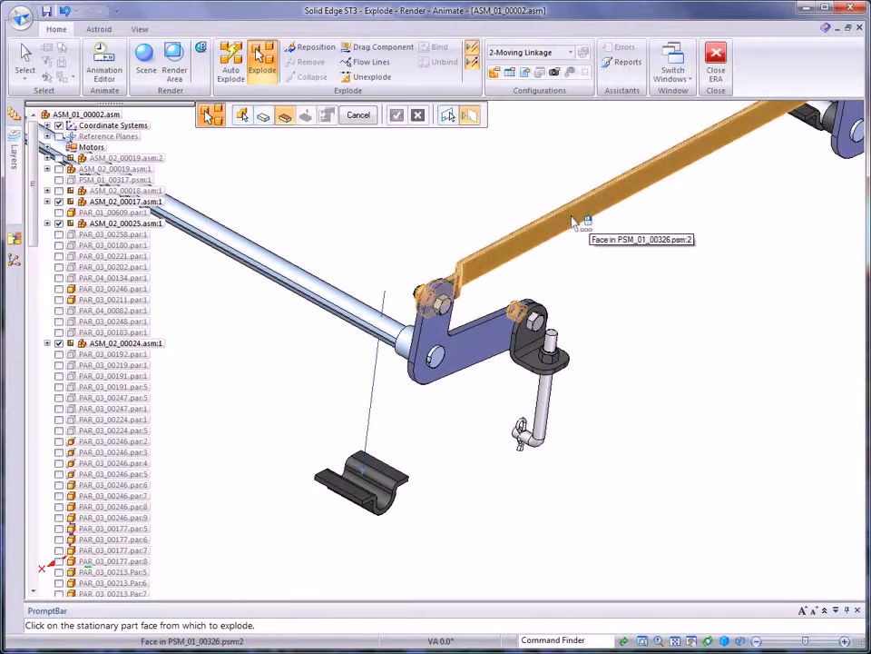
pyautogui.rightClick(573, 219)
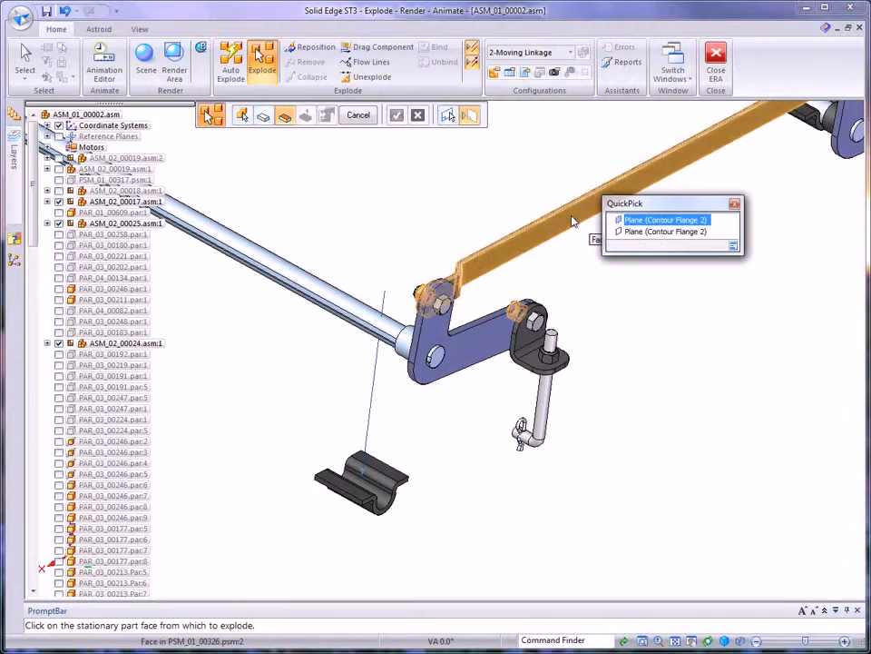
pyautogui.click(629, 231)
pyautogui.click(527, 206)
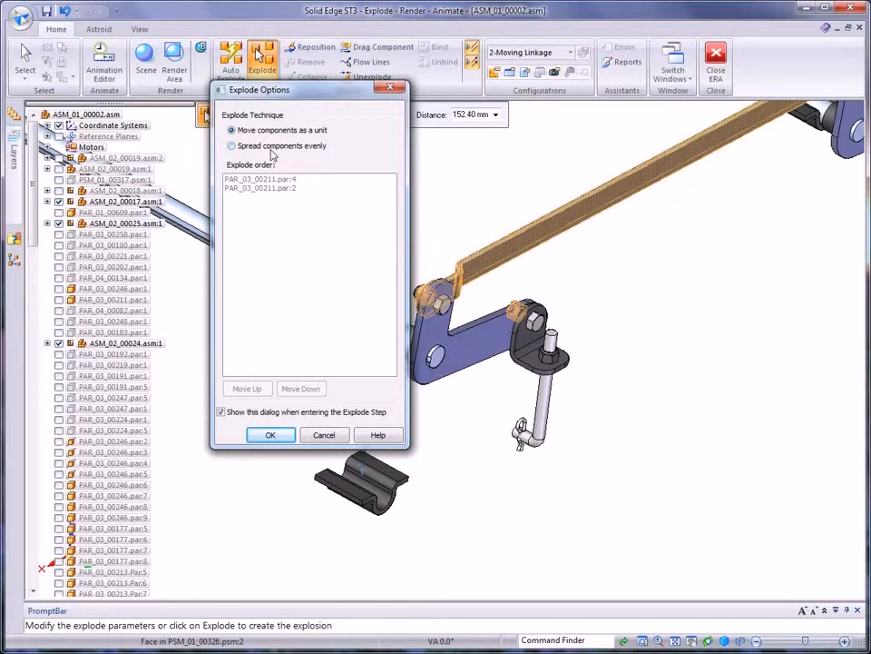
pyautogui.click(270, 435)
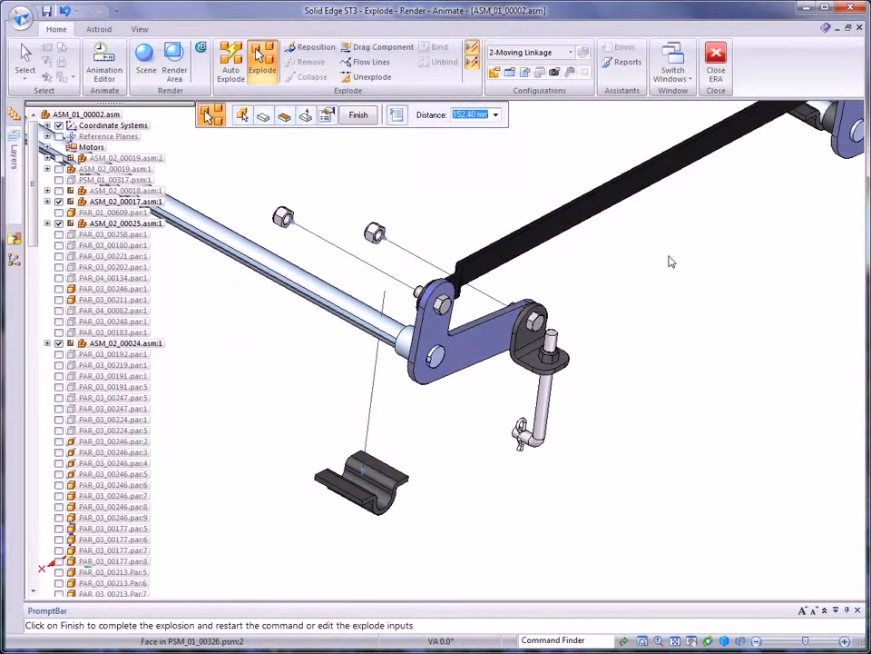
pyautogui.click(418, 114)
# Explode the L-shaped hanger pin downward from the horizontal flange face of the stationary angle bracket.
pyautogui.moveTo(730, 353); pyautogui.dragTo(576, 325, button='middle')
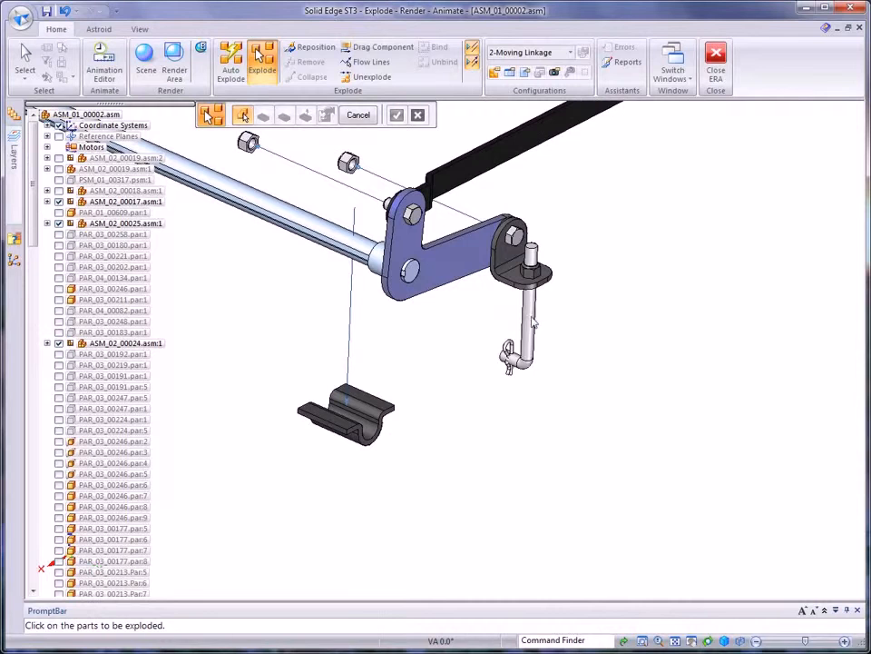
pyautogui.click(531, 313)
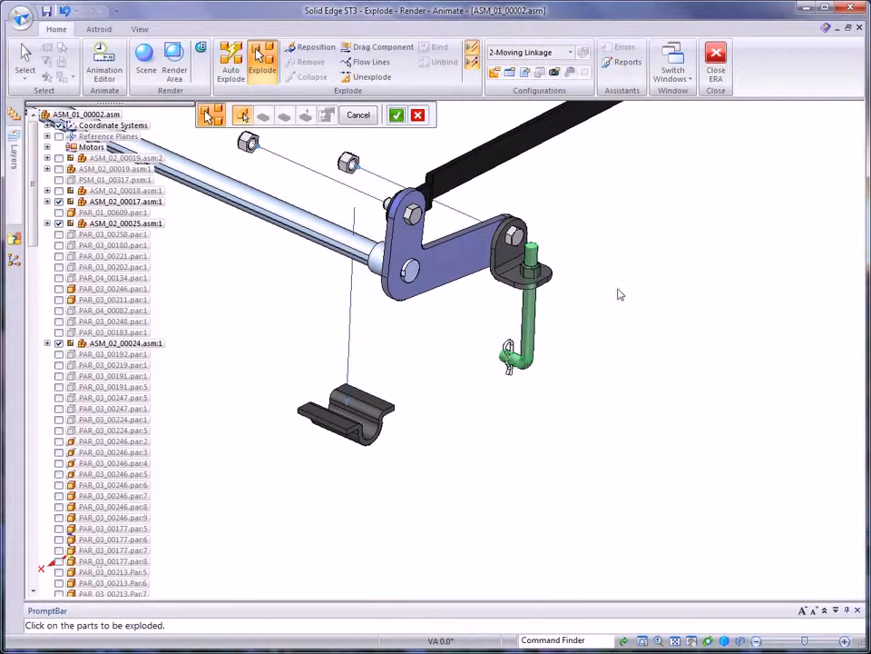
pyautogui.rightClick(644, 266)
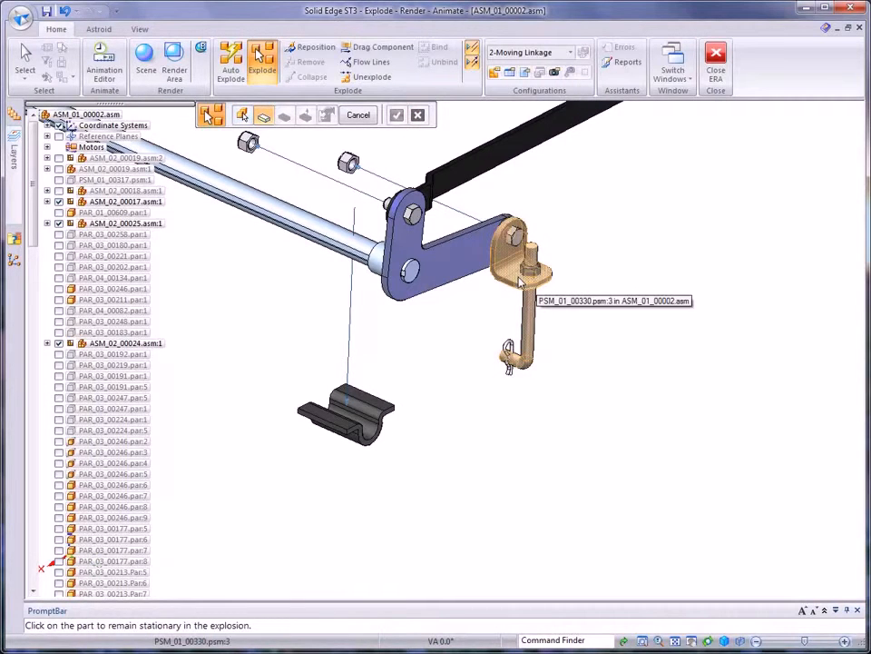
pyautogui.click(521, 283)
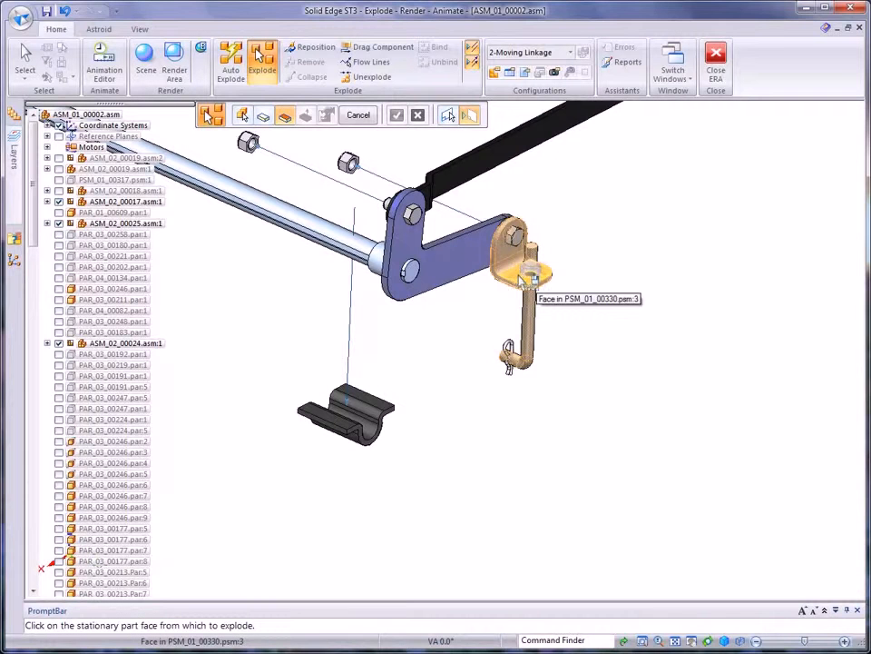
pyautogui.rightClick(521, 283)
pyautogui.click(583, 292)
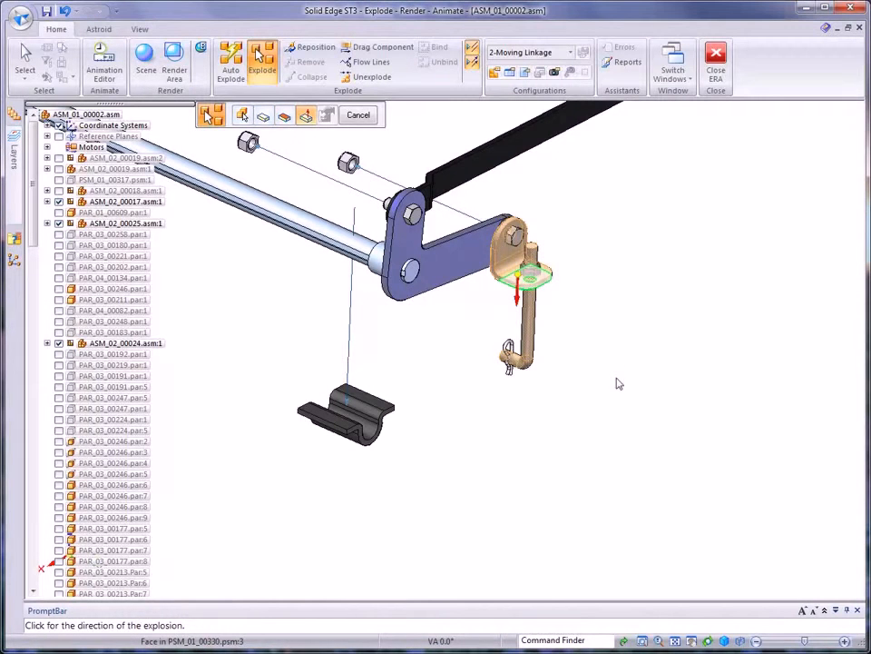
pyautogui.click(626, 388)
pyautogui.rightClick(629, 390)
pyautogui.rightClick(627, 387)
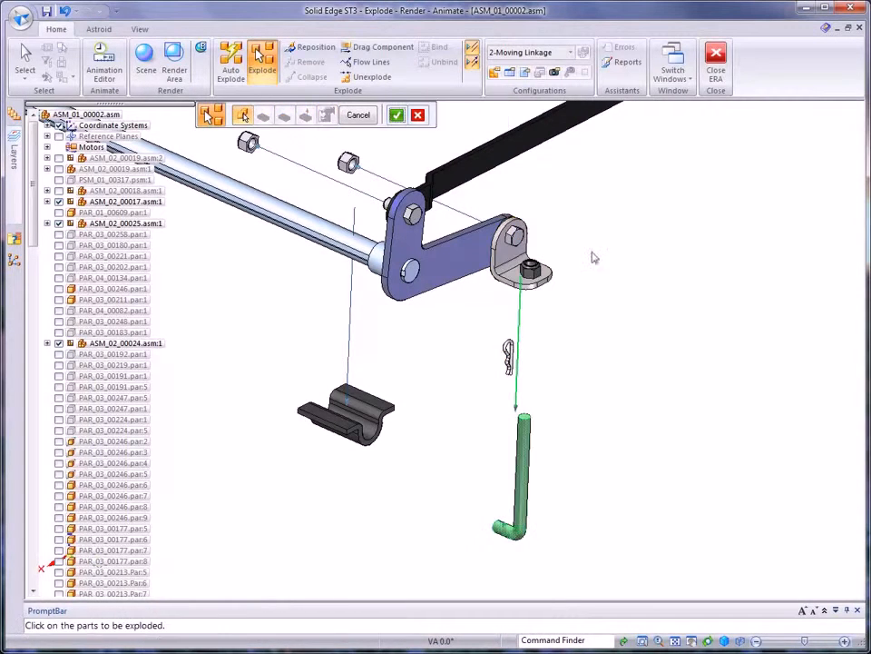
pyautogui.click(418, 115)
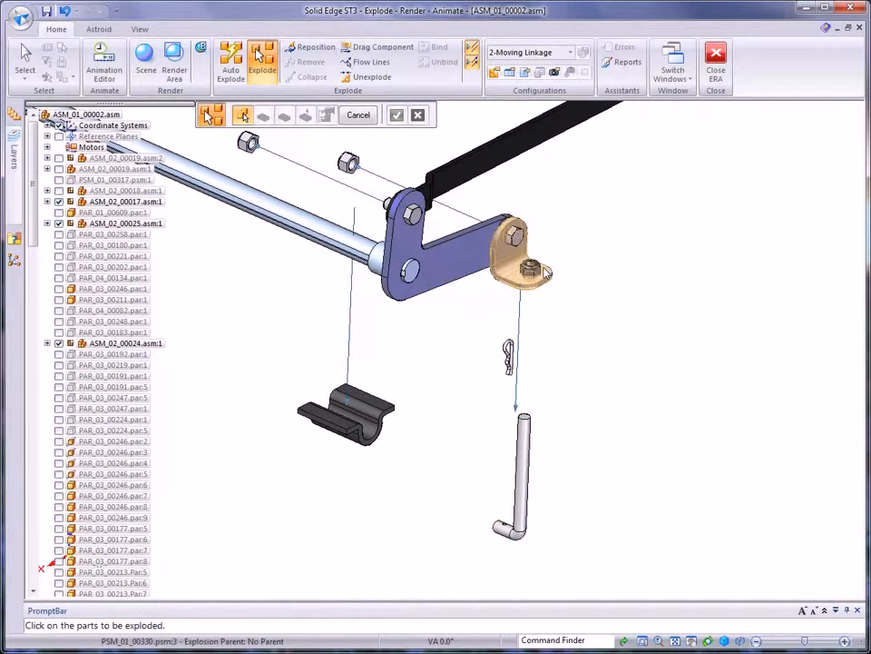
# Explode the hanger pin's nut upward from the horizontal flange face of the stationary angle bracket.
pyautogui.click(533, 270)
pyautogui.rightClick(667, 221)
pyautogui.click(518, 280)
pyautogui.click(519, 271)
pyautogui.click(661, 230)
pyautogui.rightClick(678, 218)
pyautogui.rightClick(681, 215)
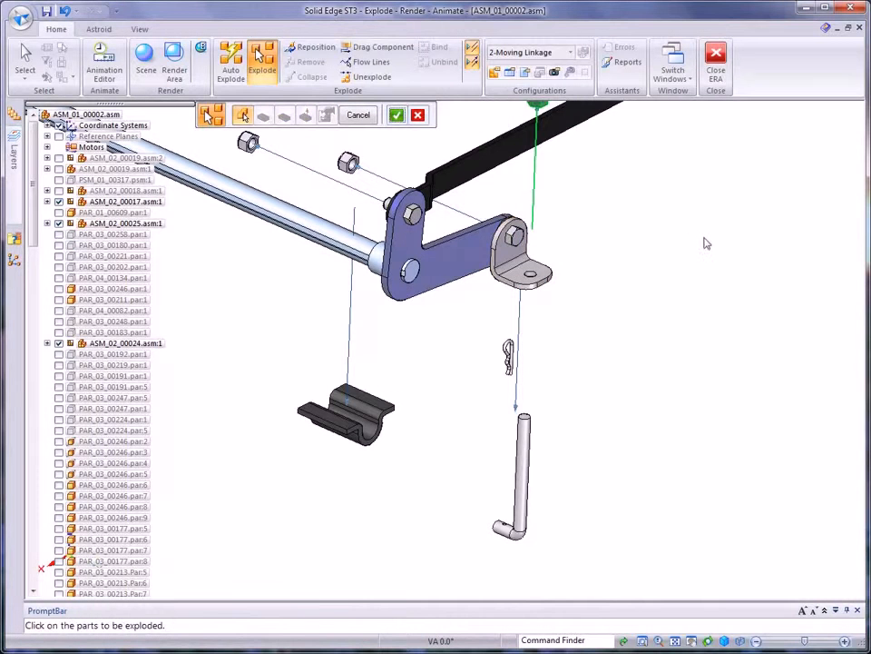
pyautogui.click(420, 118)
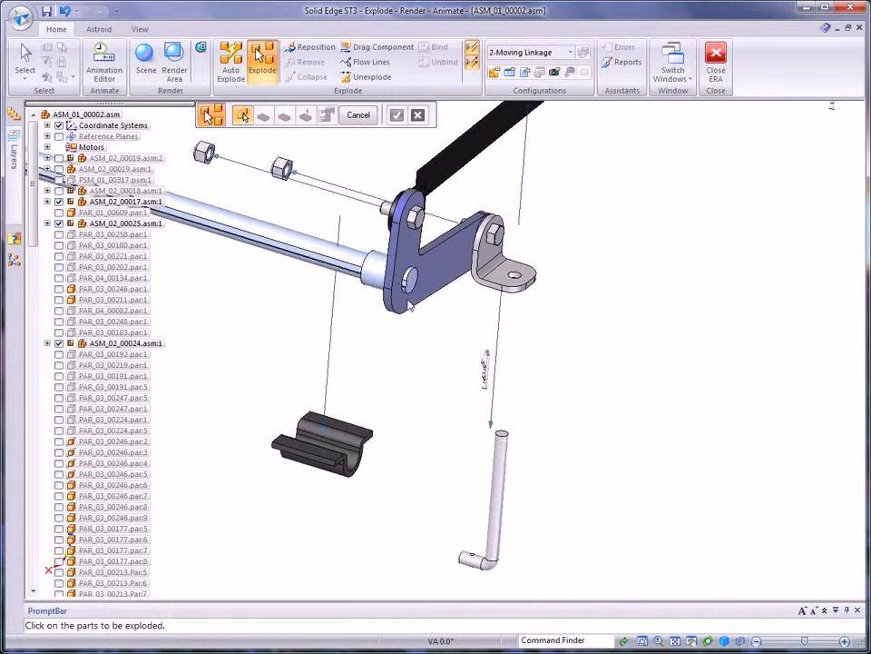
# Explode the sleeve, blue lever, both bolts, washer and angle bracket outward from the black link bar's face, spreading components evenly at 152.40 mm.
pyautogui.click(324, 293)
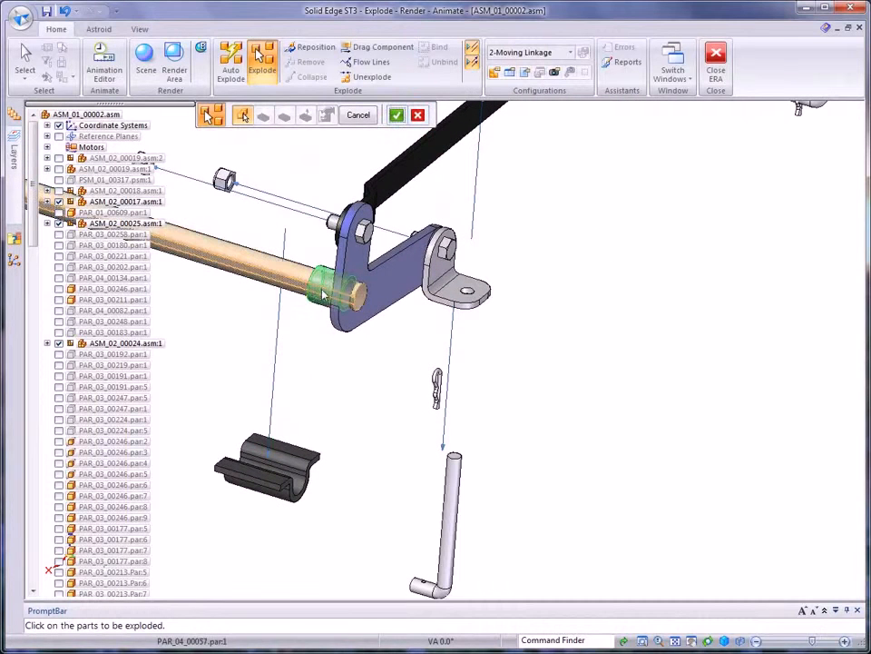
pyautogui.click(403, 299)
pyautogui.click(370, 234)
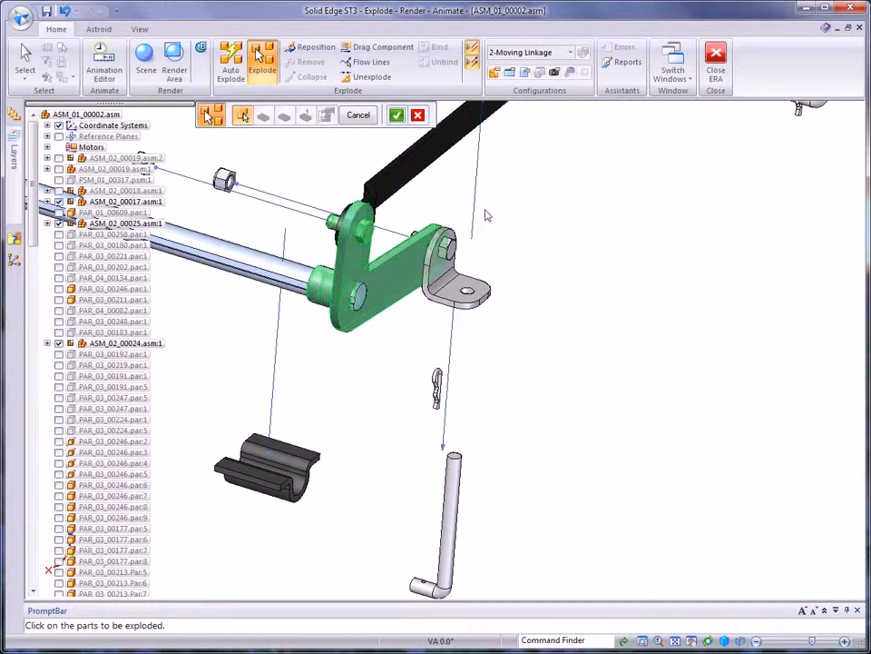
pyautogui.rightClick(437, 243)
pyautogui.click(499, 254)
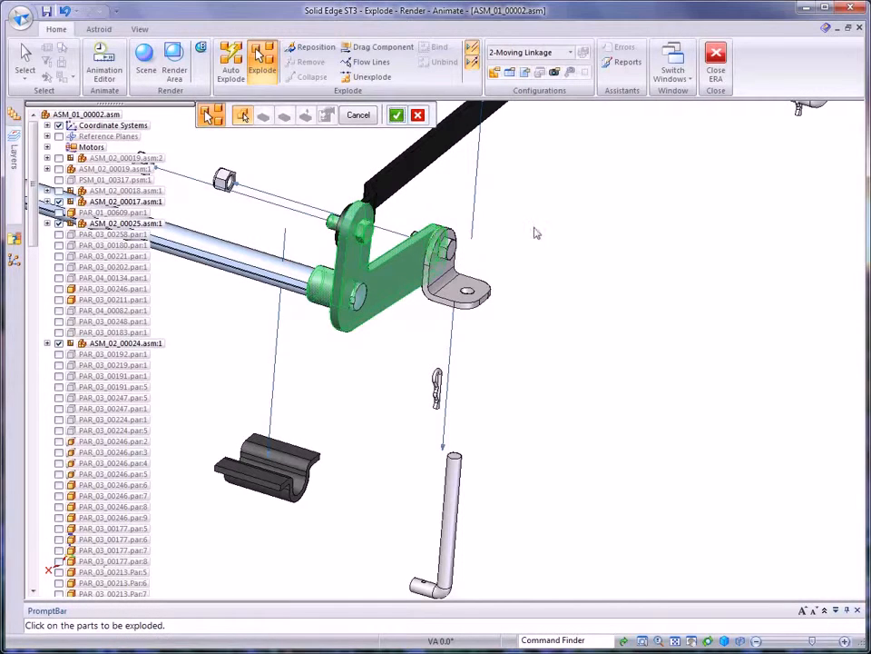
pyautogui.click(454, 254)
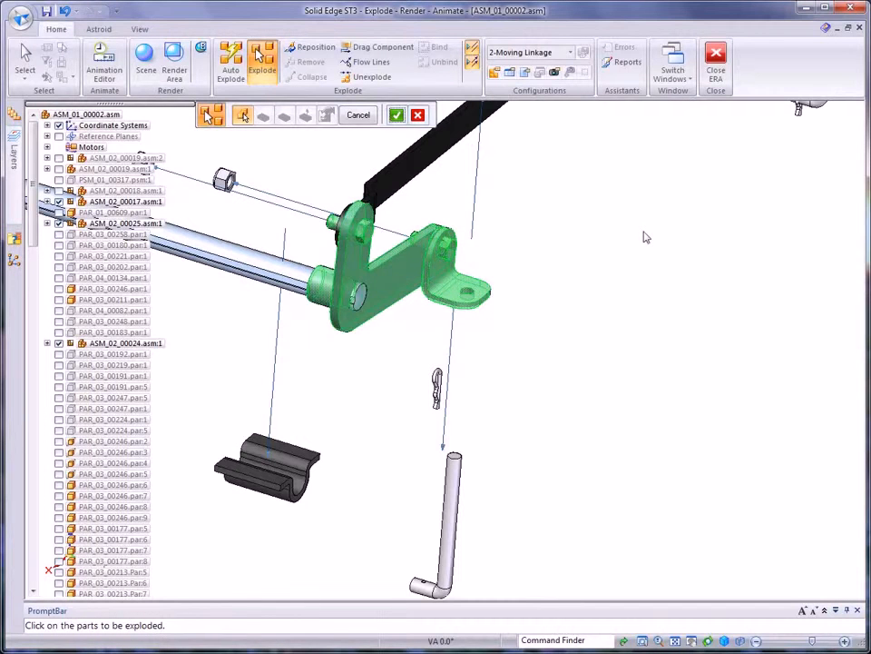
pyautogui.rightClick(599, 210)
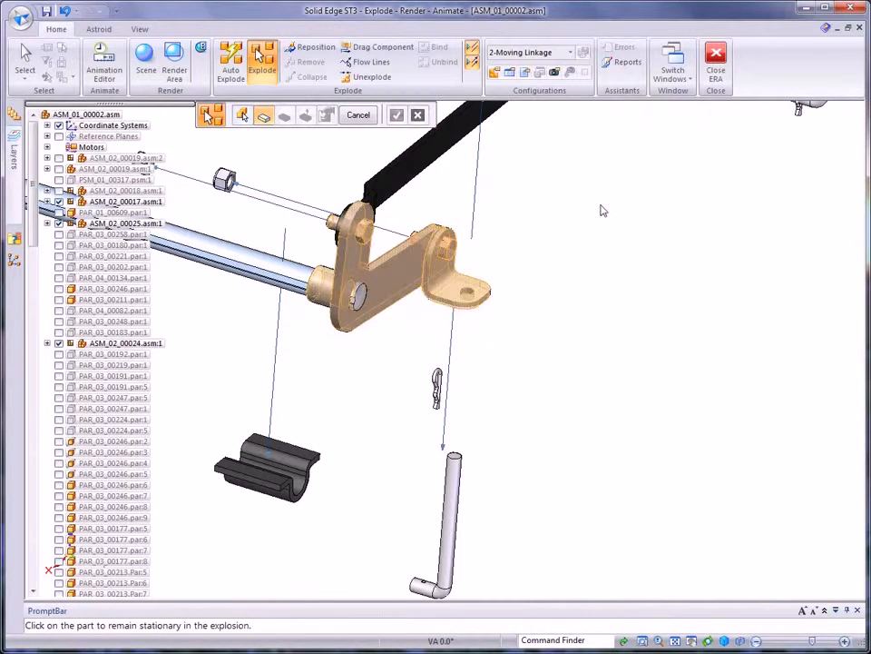
pyautogui.click(467, 118)
pyautogui.click(466, 118)
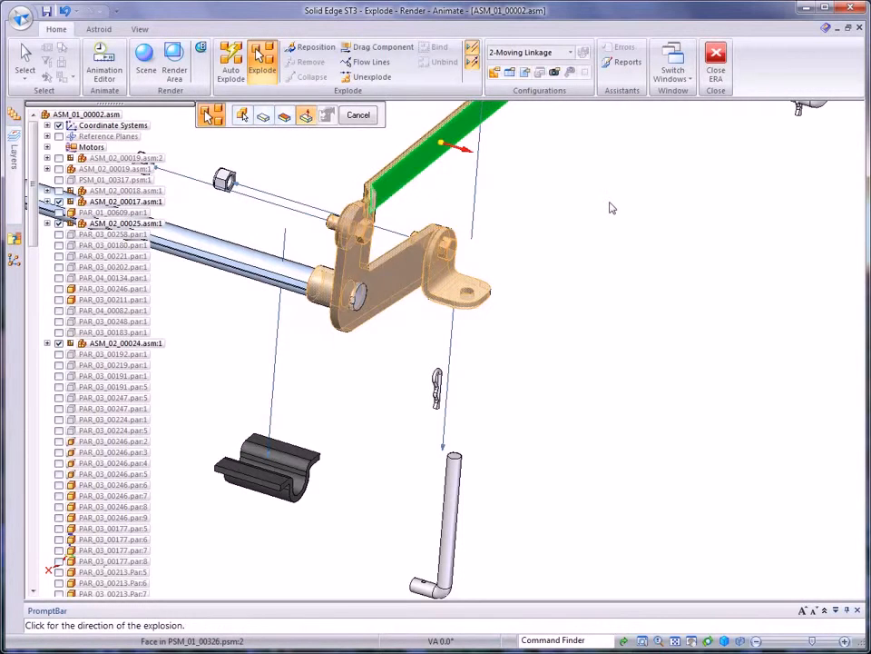
pyautogui.click(611, 208)
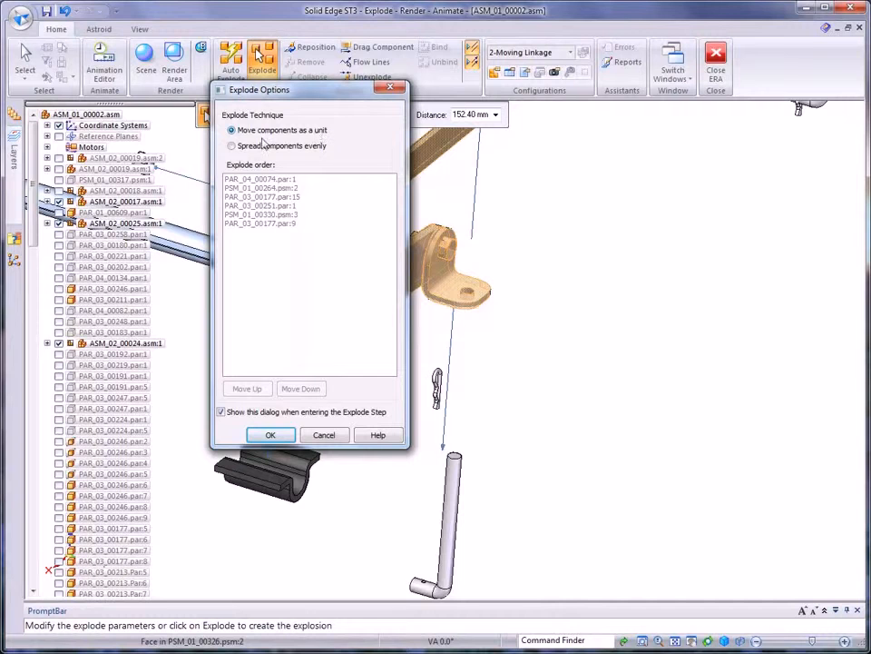
pyautogui.click(232, 146)
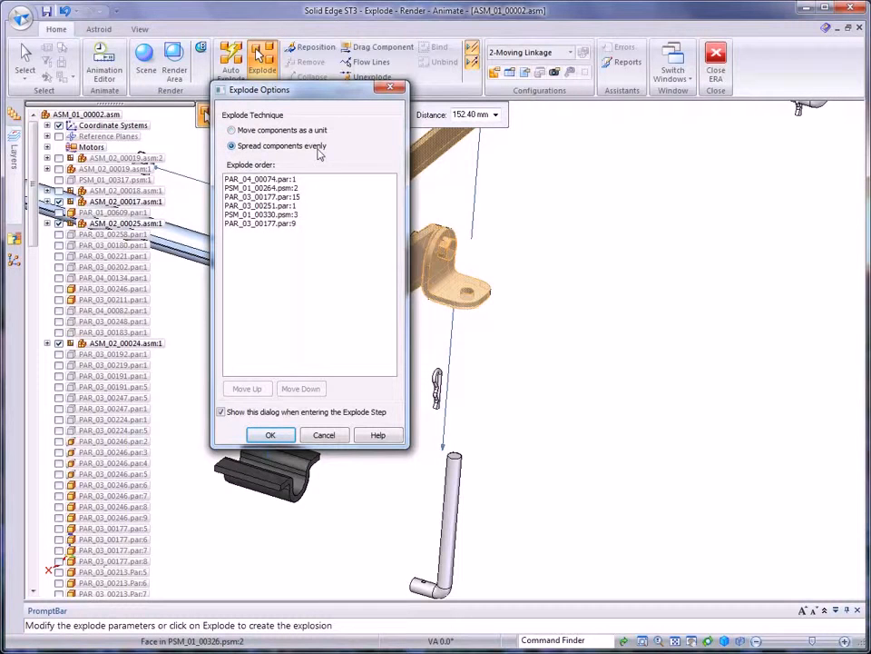
pyautogui.click(271, 436)
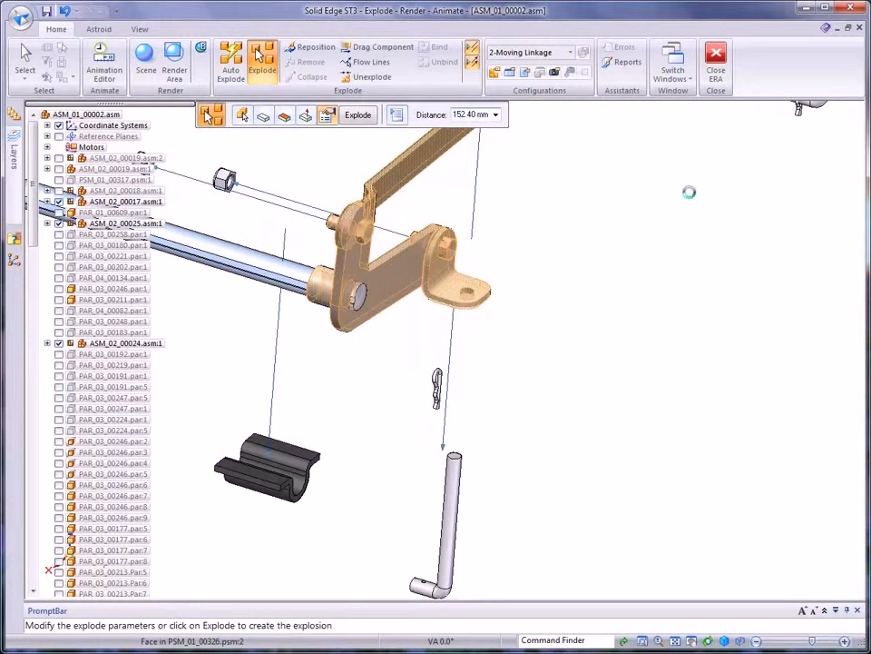
pyautogui.rightClick(693, 197)
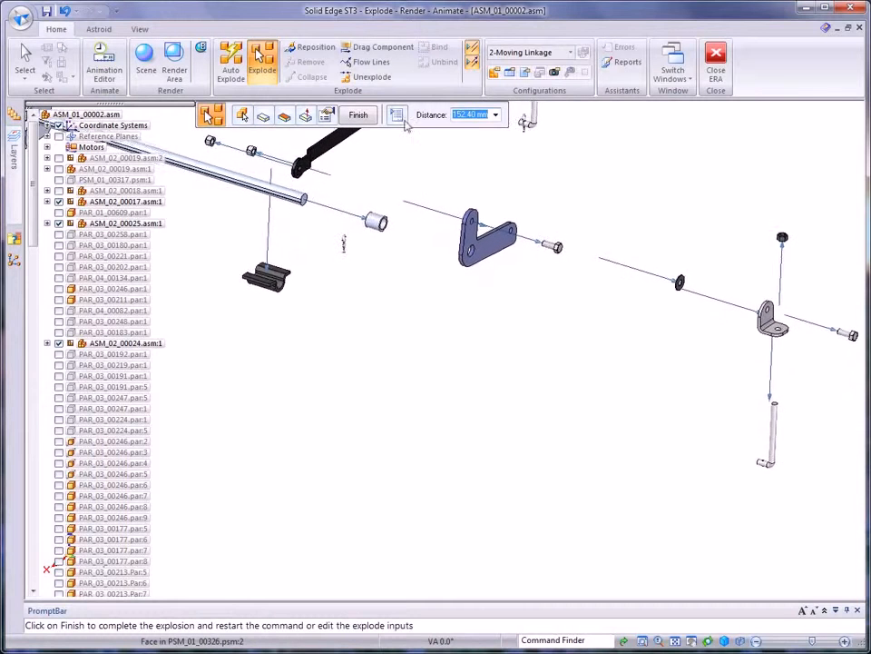
pyautogui.click(28, 56)
# Offset the black clamp bracket sideways along its Y axis toward the mounting plate, and lower it about 94 mm along Z.
pyautogui.moveTo(610, 170); pyautogui.dragTo(708, 175, button='middle')
pyautogui.click(386, 48)
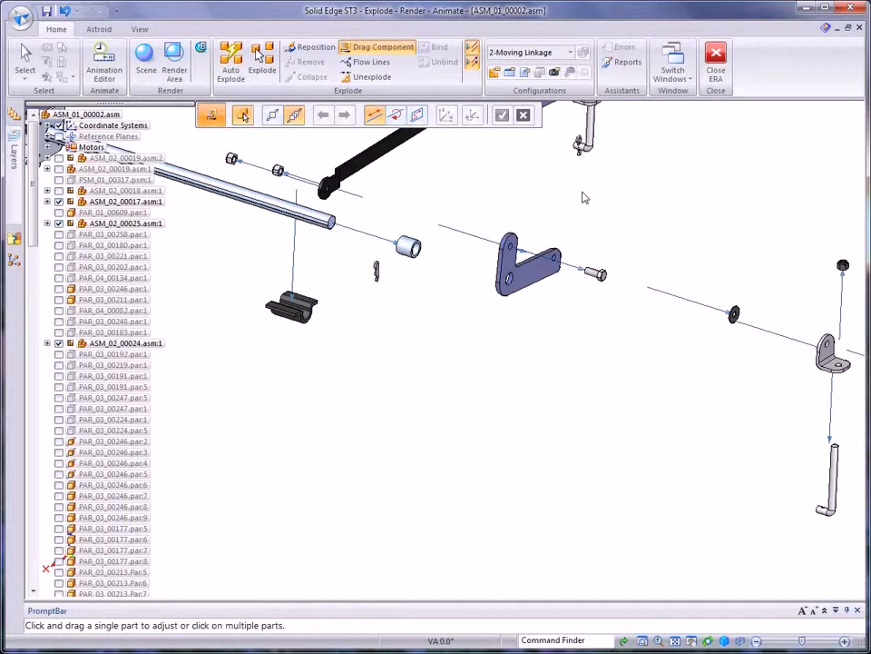
pyautogui.click(301, 320)
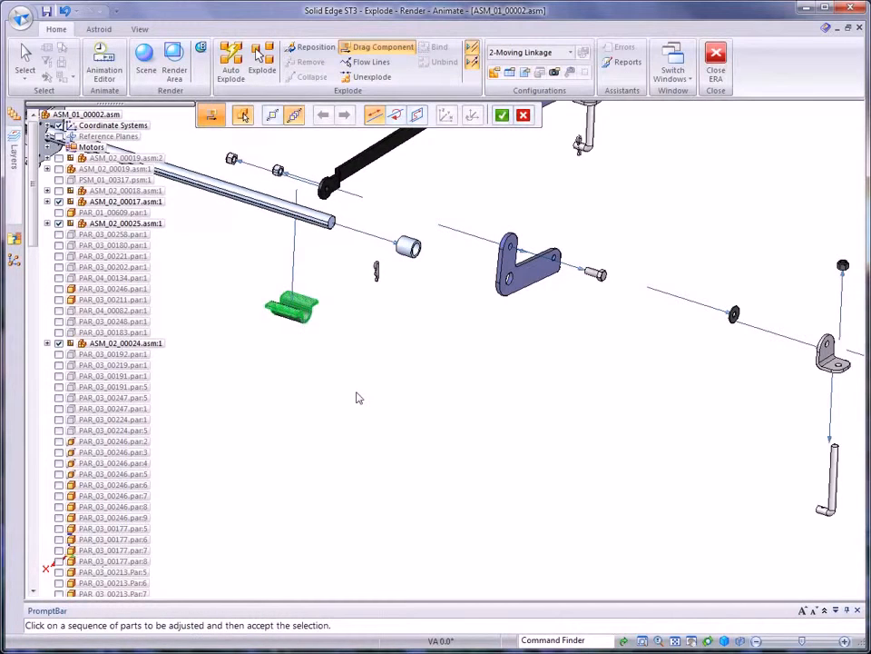
pyautogui.press('Return')
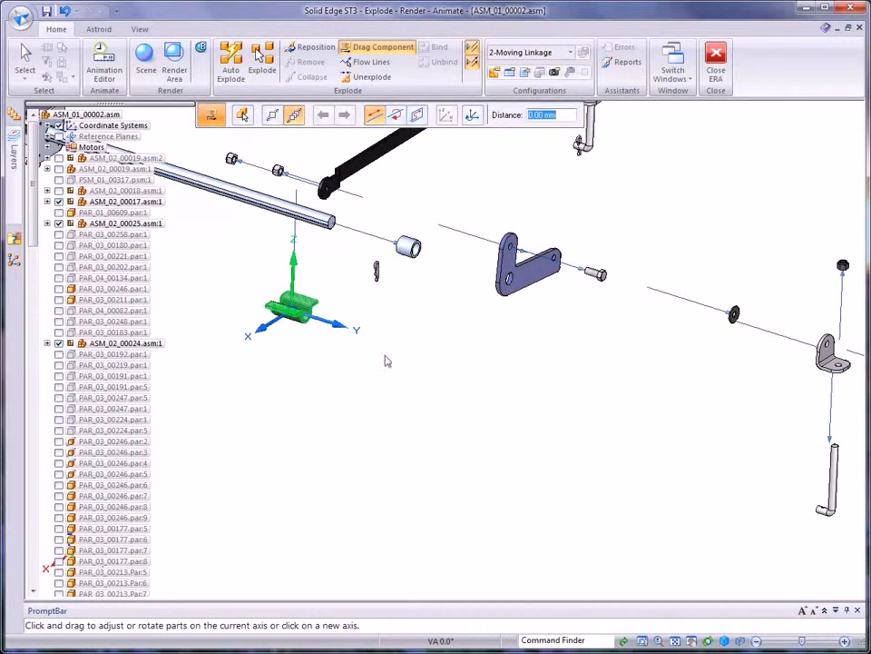
pyautogui.moveTo(329, 342); pyautogui.dragTo(277, 327)
pyautogui.moveTo(240, 264); pyautogui.dragTo(237, 341)
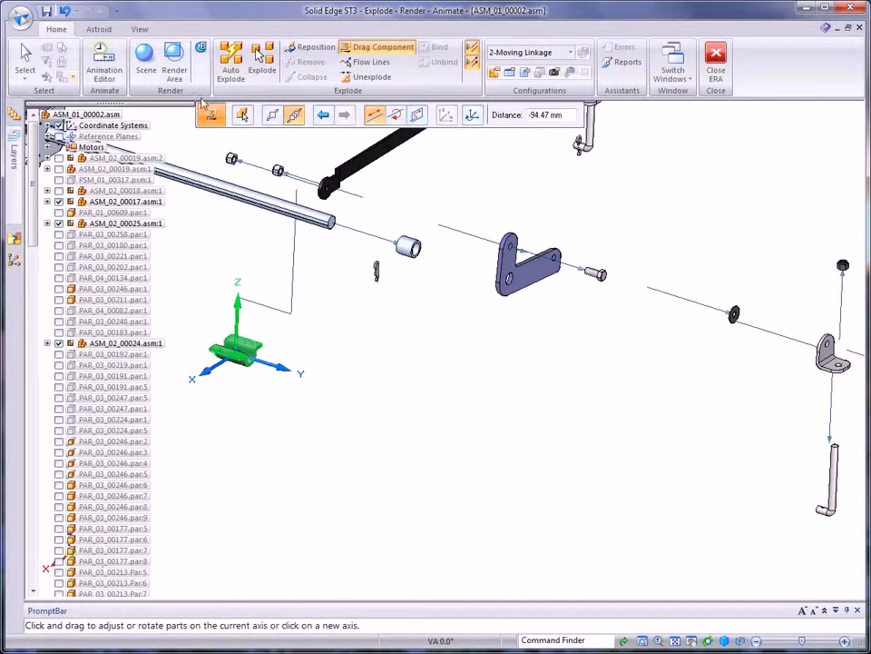
pyautogui.click(24, 57)
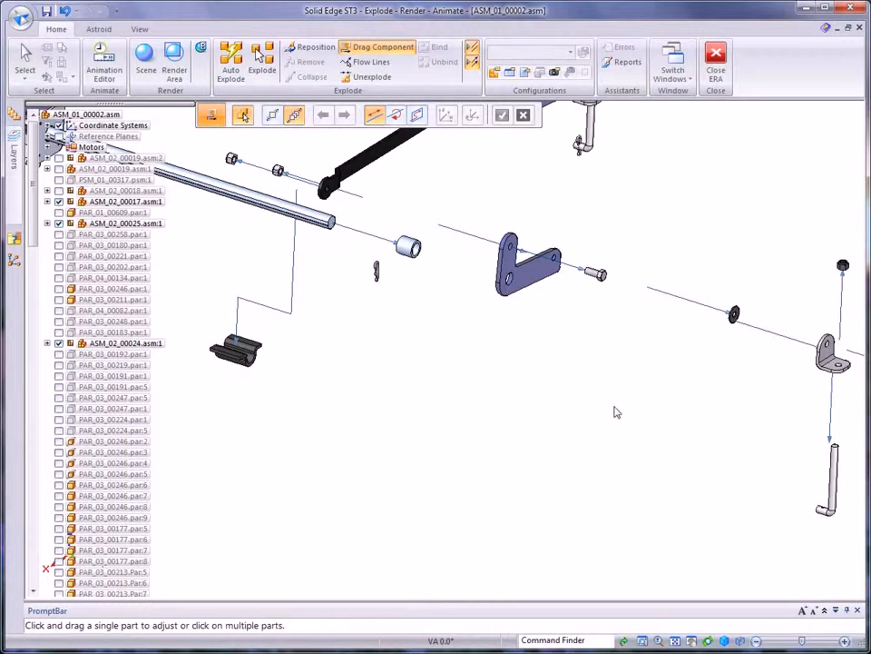
# Move the exploded blue lever and its dependent parts along the explode axis closer to the sleeve.
pyautogui.click(534, 284)
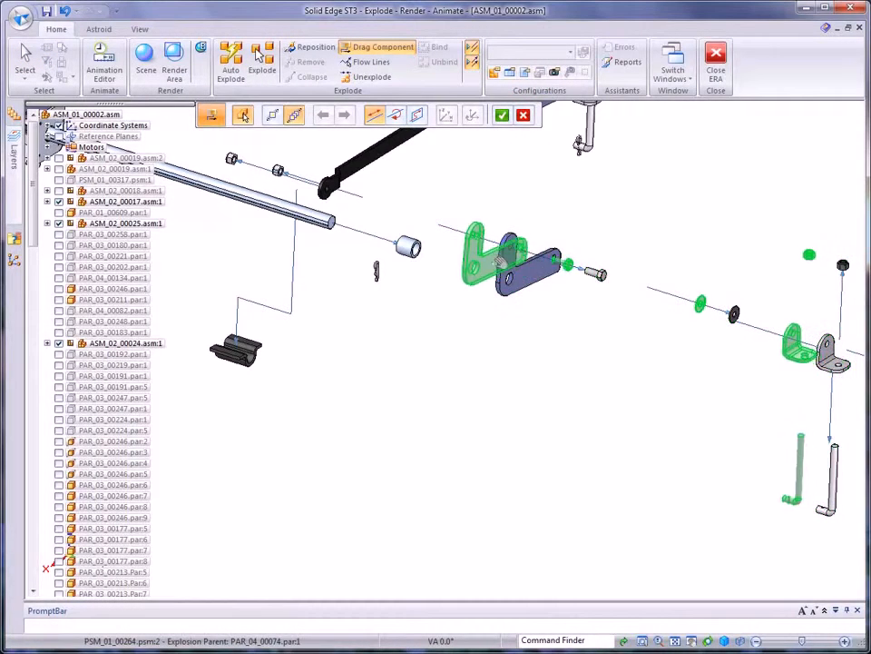
pyautogui.moveTo(503, 263); pyautogui.dragTo(498, 262)
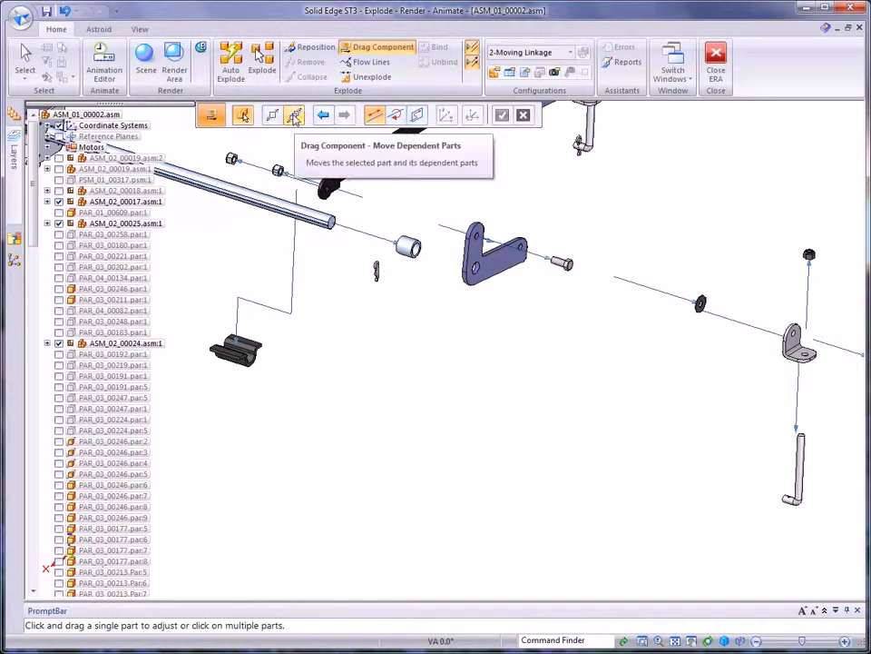
pyautogui.click(294, 114)
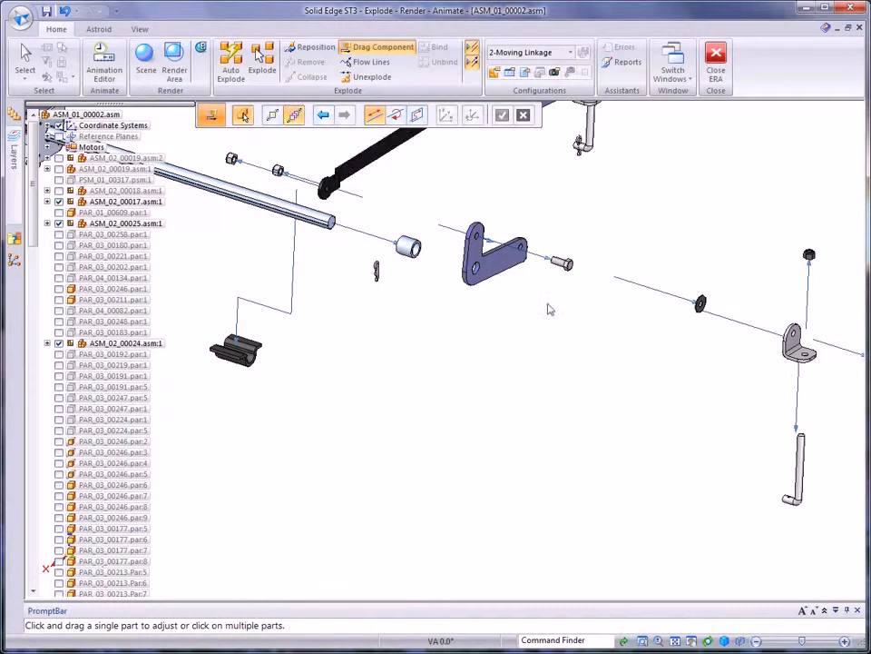
pyautogui.click(497, 259)
pyautogui.moveTo(561, 327); pyautogui.dragTo(559, 323)
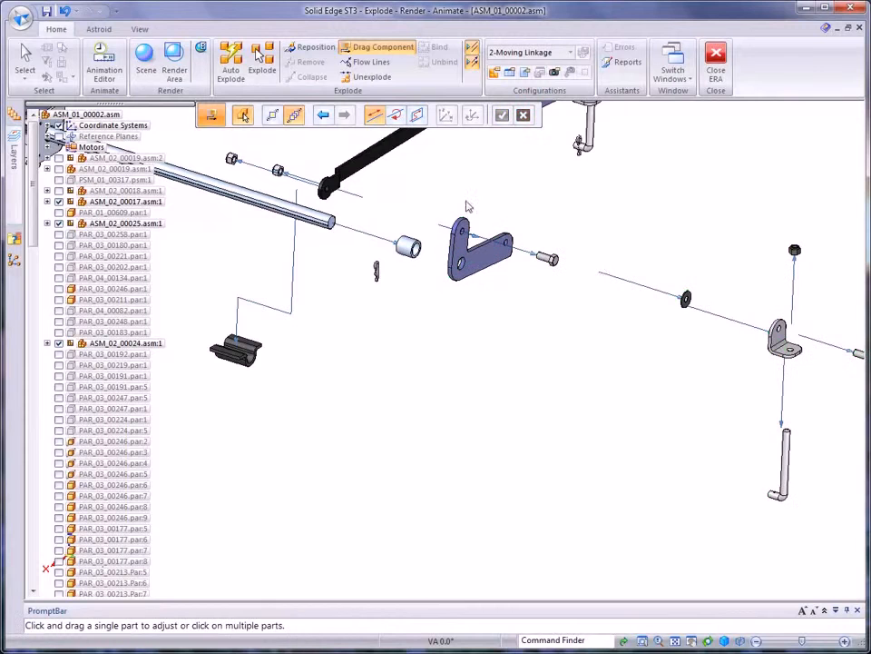
# Move the washer, and then the angle bracket with their dependent parts, along the explode axis closer to the blue lever.
pyautogui.moveTo(689, 303); pyautogui.dragTo(594, 275)
pyautogui.rightClick(666, 354)
pyautogui.moveTo(693, 323); pyautogui.dragTo(634, 307)
pyautogui.rightClick(635, 363)
# Shorten the L-shaped hanger pin's explode distance by moving it up toward the angle bracket, and leave component dragging.
pyautogui.moveTo(638, 440); pyautogui.dragTo(637, 400)
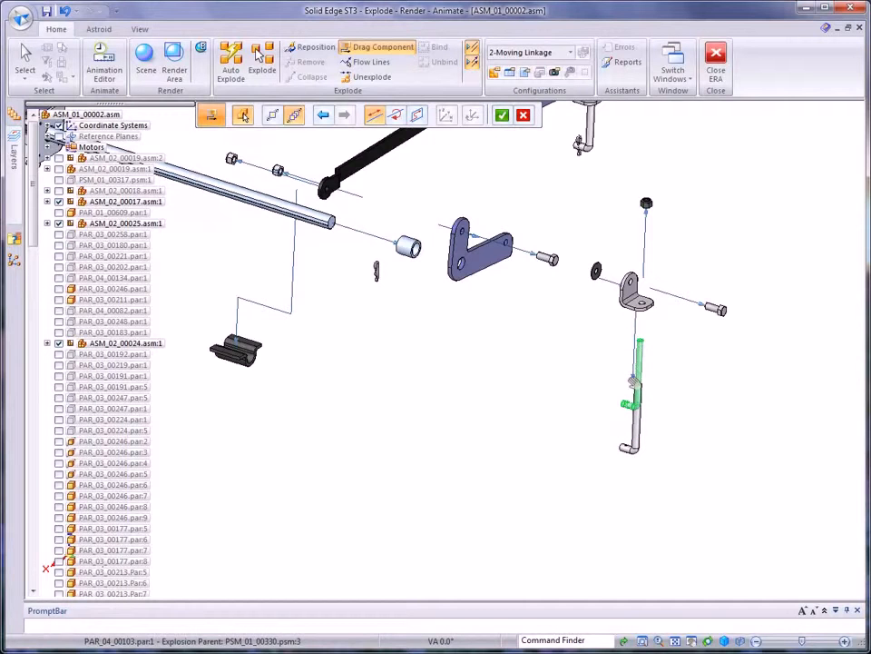
pyautogui.rightClick(830, 432)
pyautogui.scroll(-4, 824, 434)
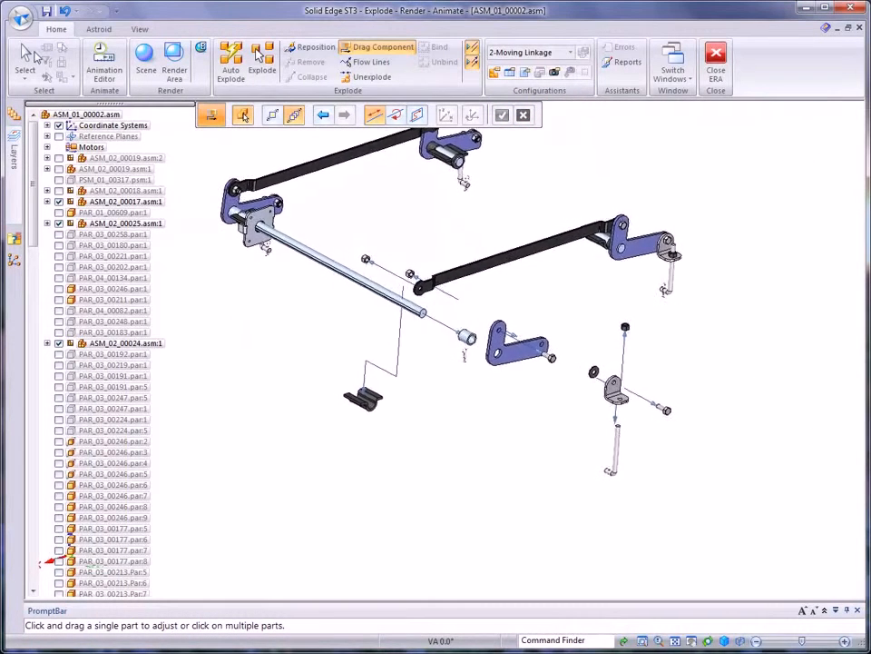
pyautogui.click(25, 57)
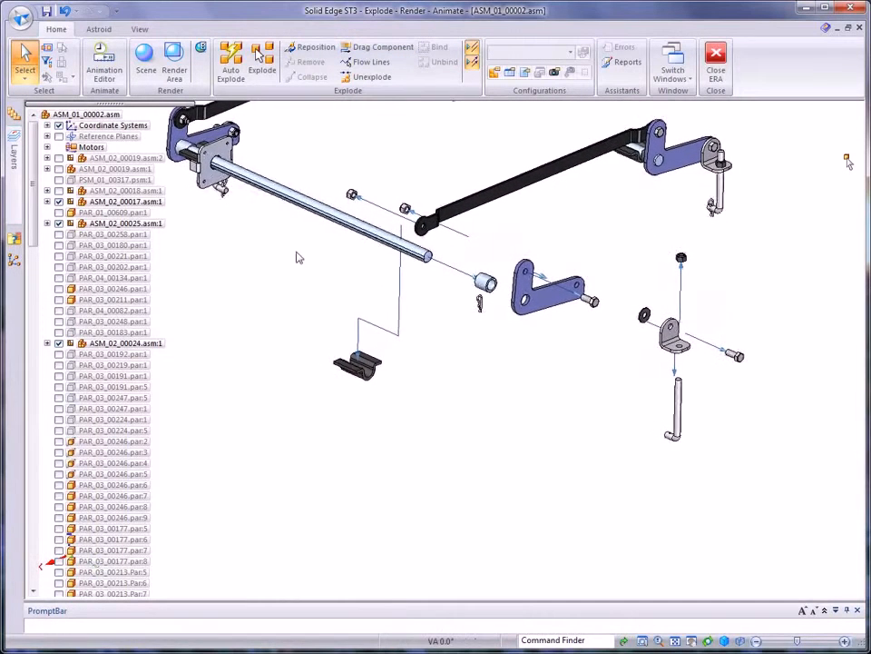
# Examine the contents of explosion Group 2, Group 3 and Group 6 in Explode PathFinder.
pyautogui.click(15, 261)
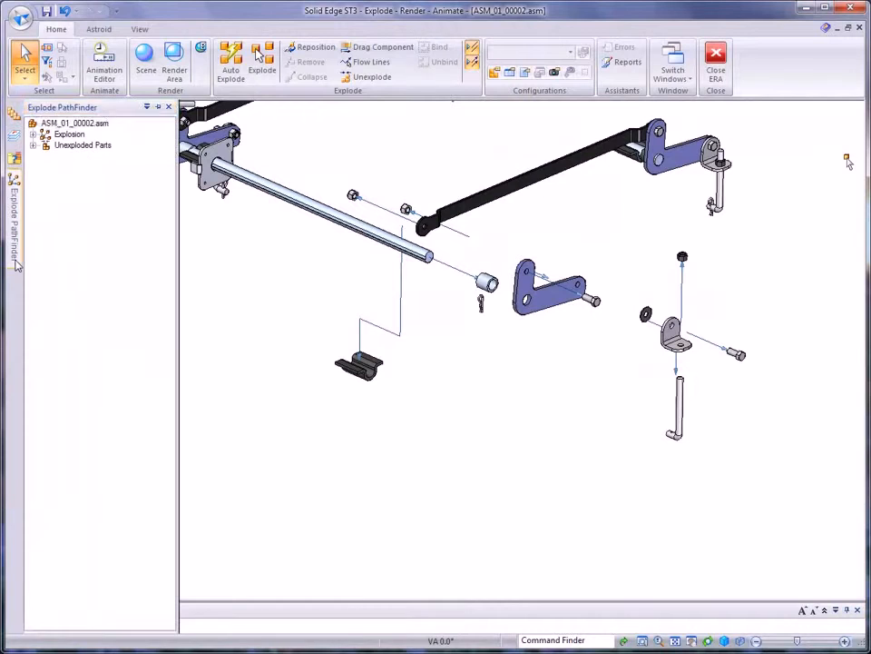
pyautogui.click(32, 134)
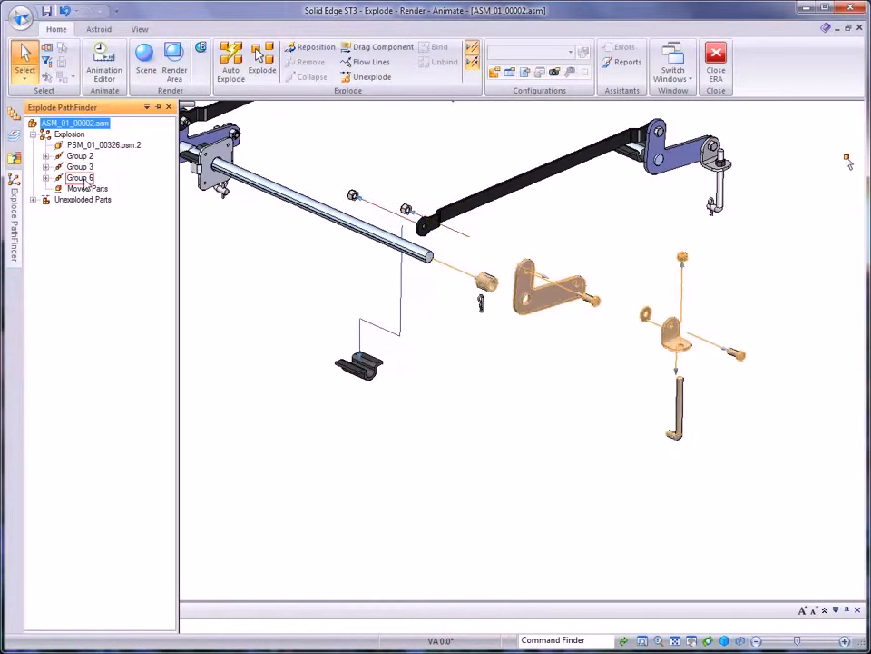
pyautogui.click(46, 157)
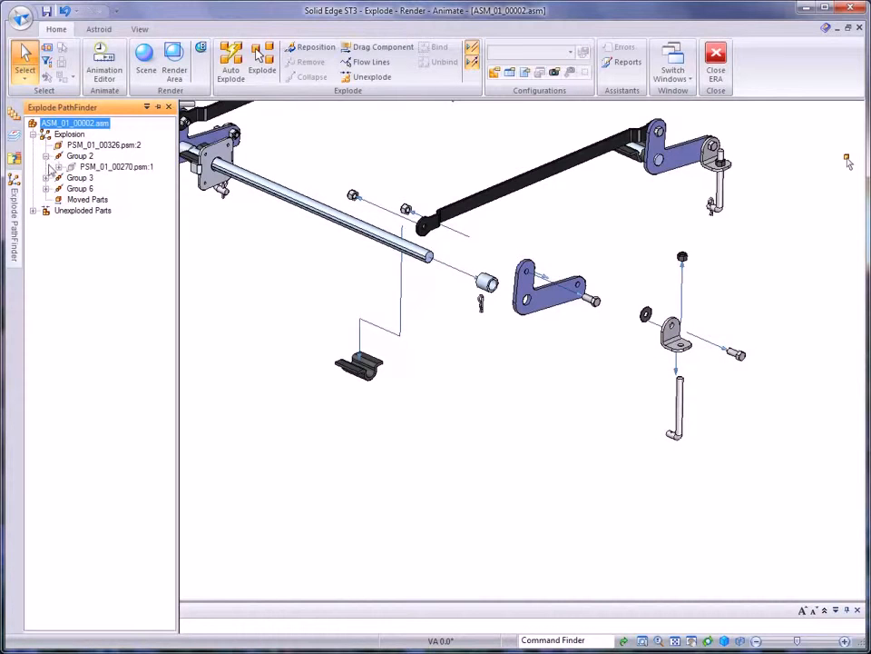
pyautogui.click(46, 178)
pyautogui.click(46, 200)
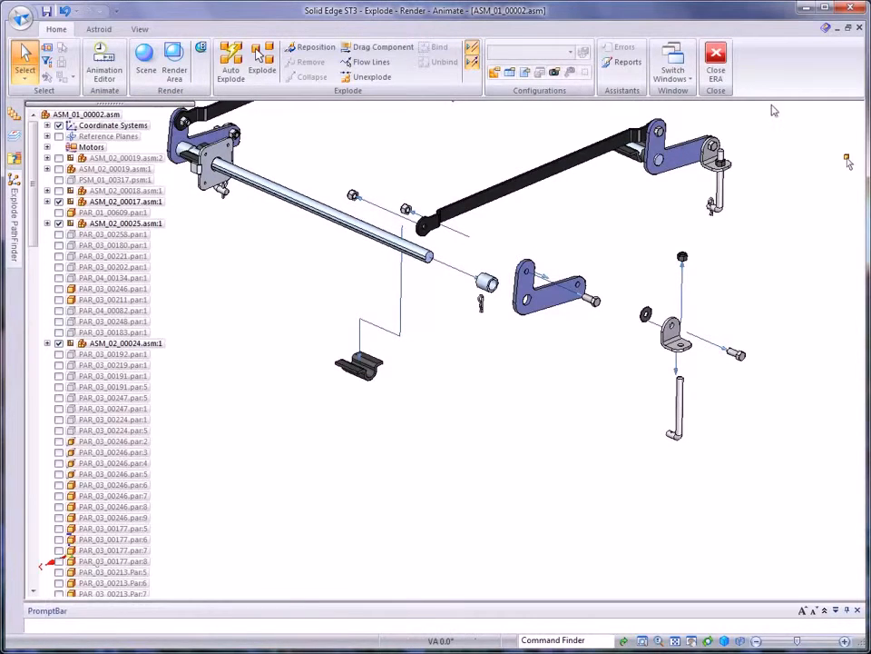
# Update the existing "linkage explode" display configuration with the current exploded view.
pyautogui.click(495, 73)
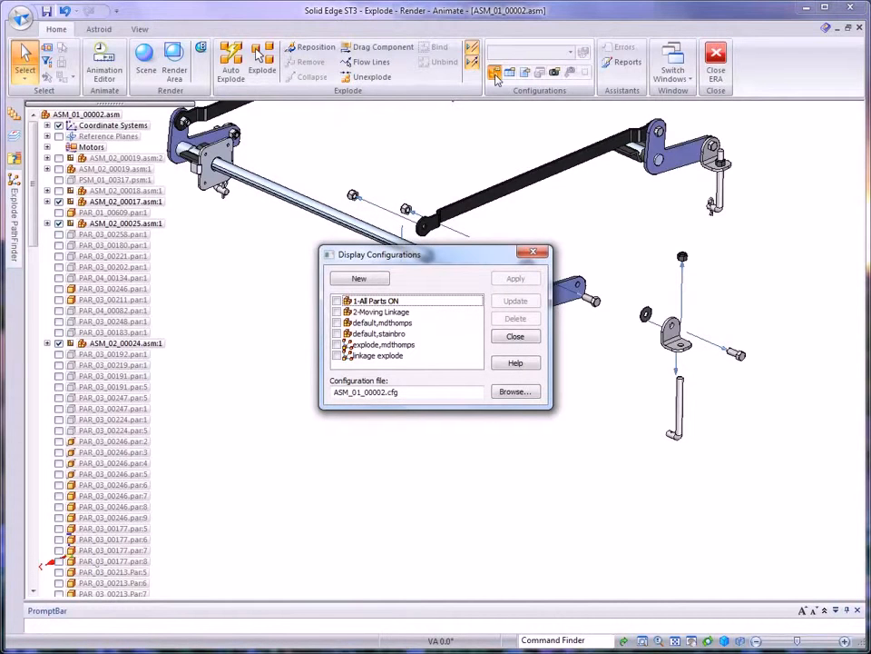
pyautogui.click(376, 357)
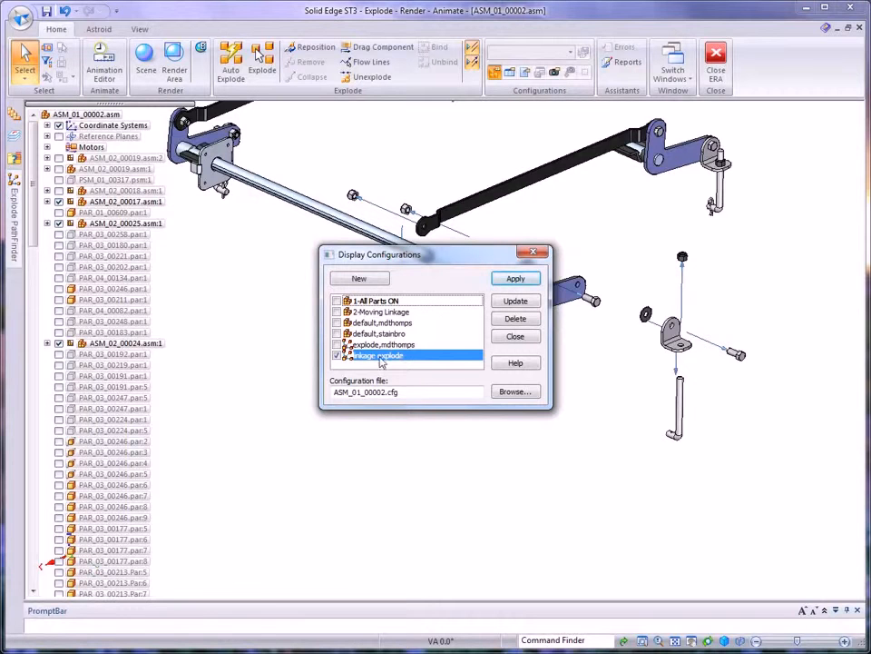
pyautogui.click(516, 301)
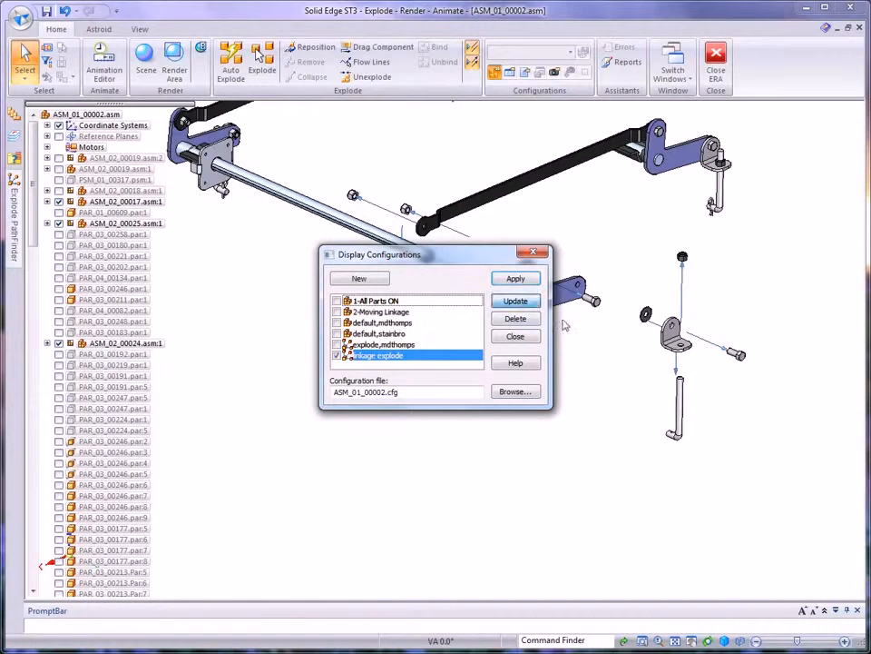
pyautogui.click(516, 336)
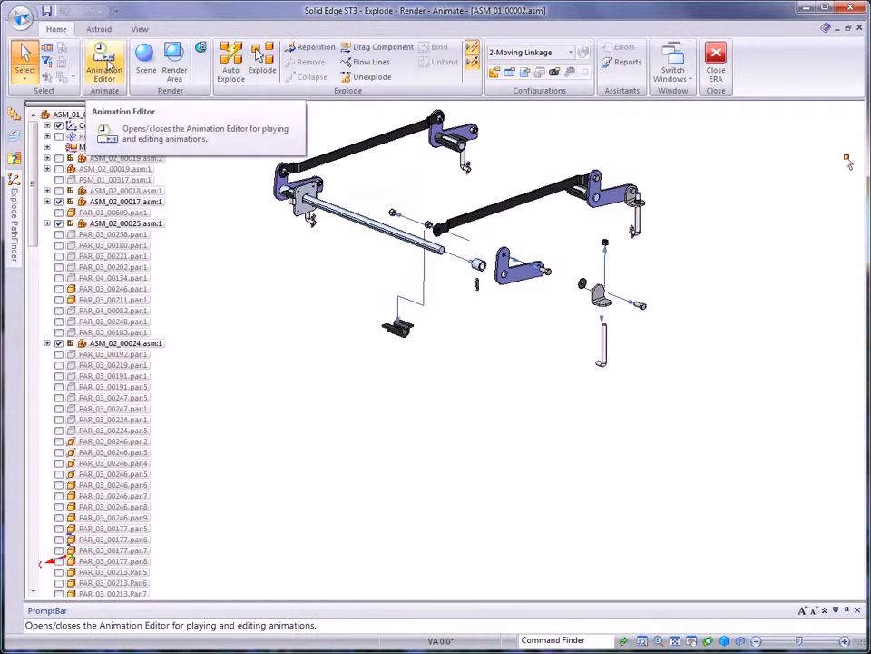
# Open the Animation Editor and add Motor 1 to Animation_1 with no analysis, using motor limits as the duration.
pyautogui.click(103, 64)
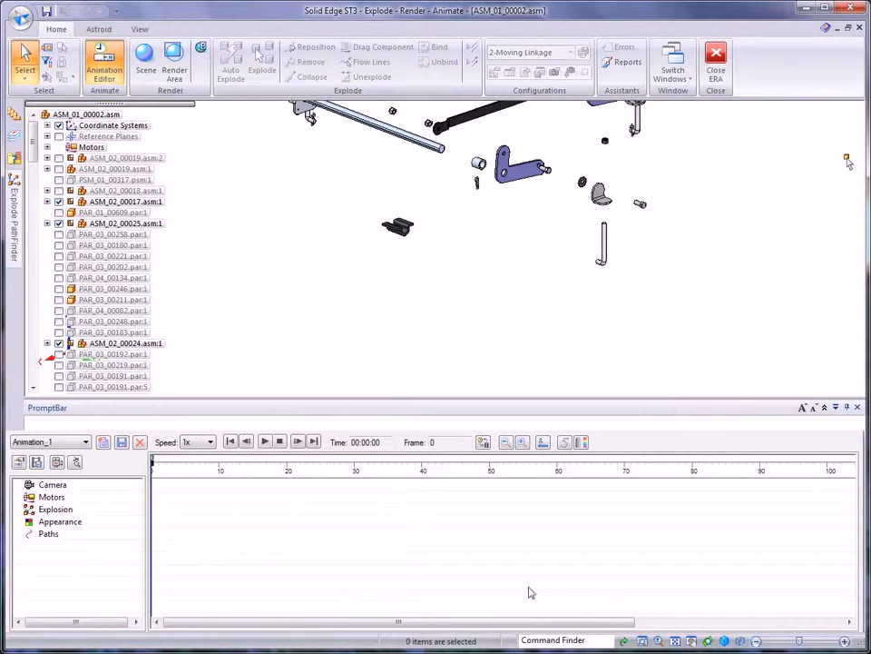
pyautogui.keyDown('shift'); pyautogui.moveTo(458, 316); pyautogui.dragTo(464, 396, button='middle'); pyautogui.keyUp('shift')
pyautogui.moveTo(740, 306); pyautogui.dragTo(710, 290, button='middle')
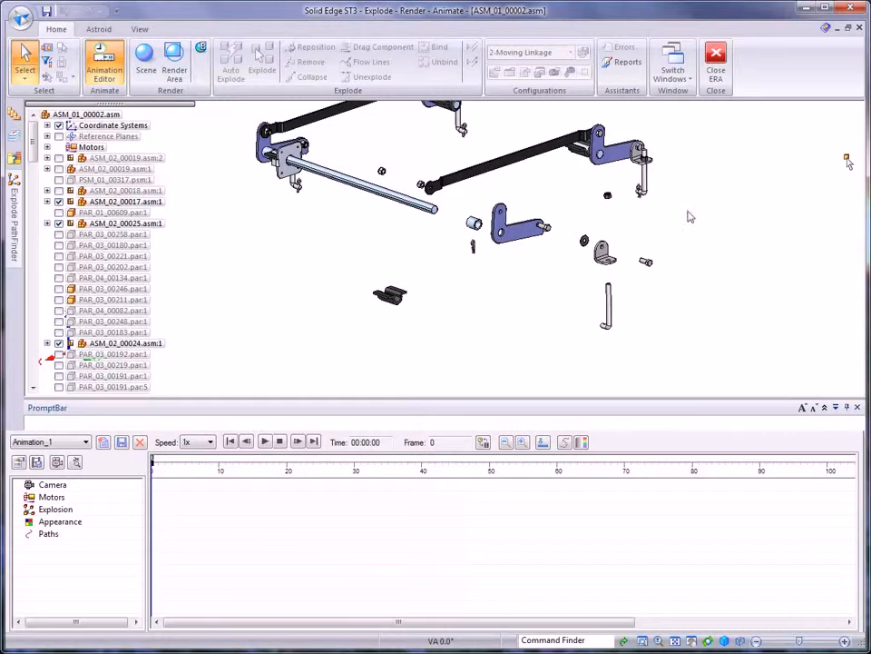
pyautogui.rightClick(53, 496)
pyautogui.click(103, 533)
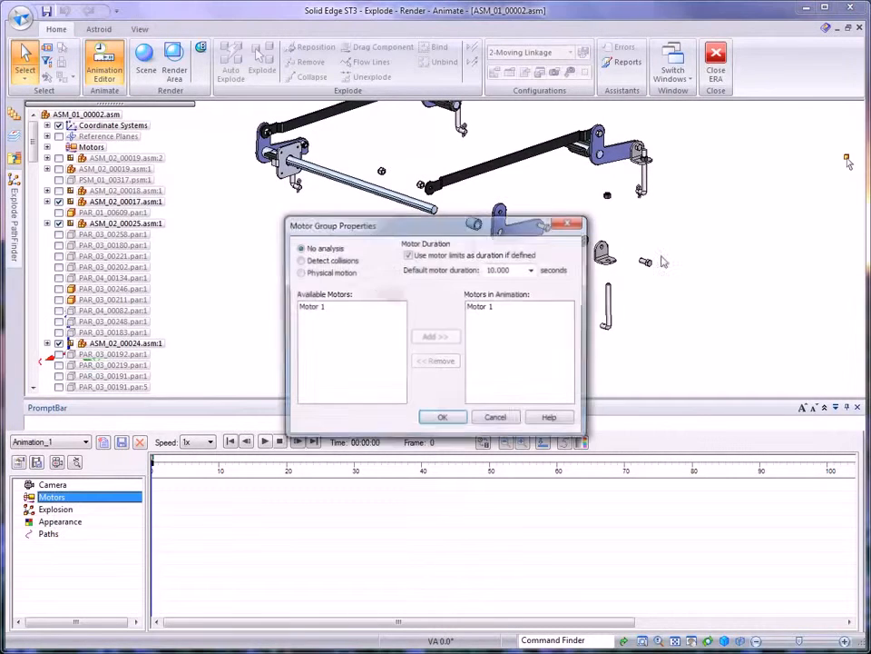
pyautogui.click(461, 418)
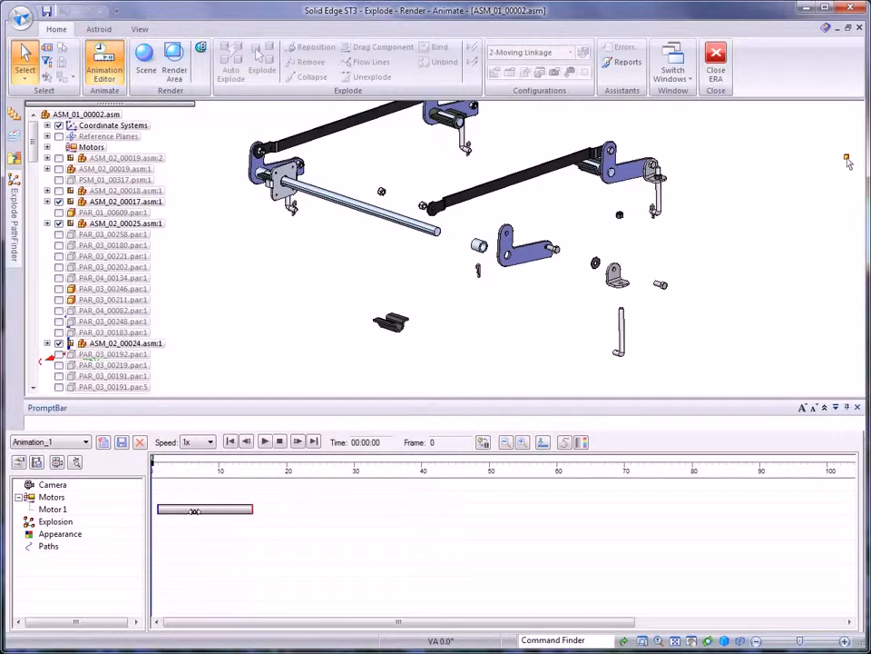
# Copy Motor 1's duration, place a mirrored duplicate on its timeline row, and butt it against the end of the original.
pyautogui.click(231, 510)
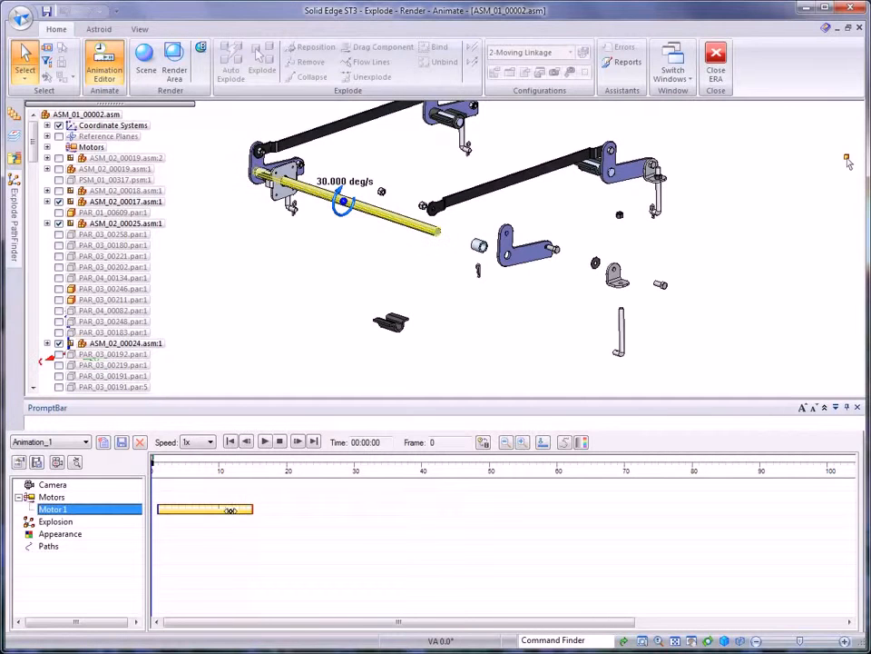
pyautogui.rightClick(232, 510)
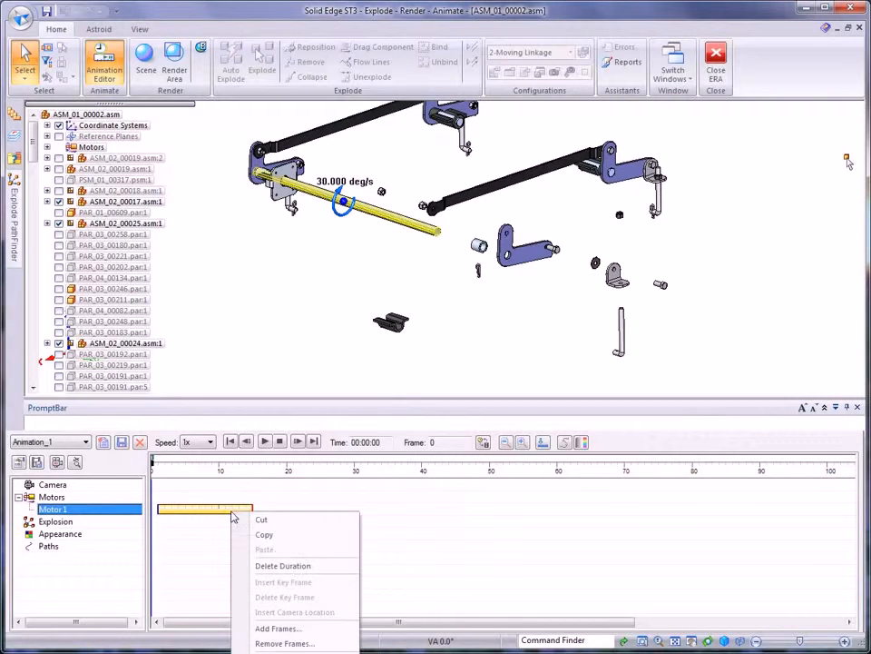
pyautogui.click(273, 538)
pyautogui.click(275, 515)
pyautogui.rightClick(275, 514)
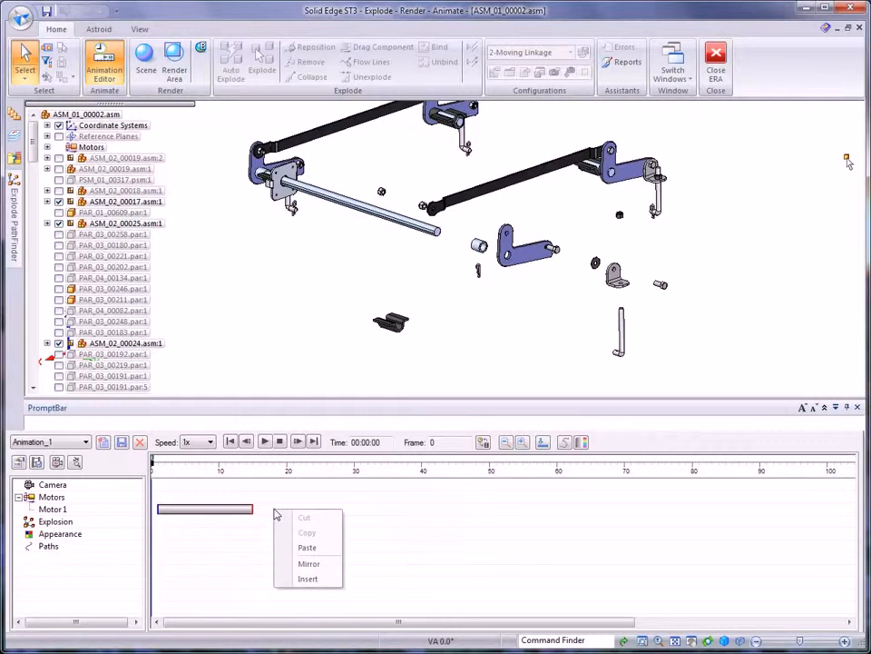
pyautogui.click(314, 568)
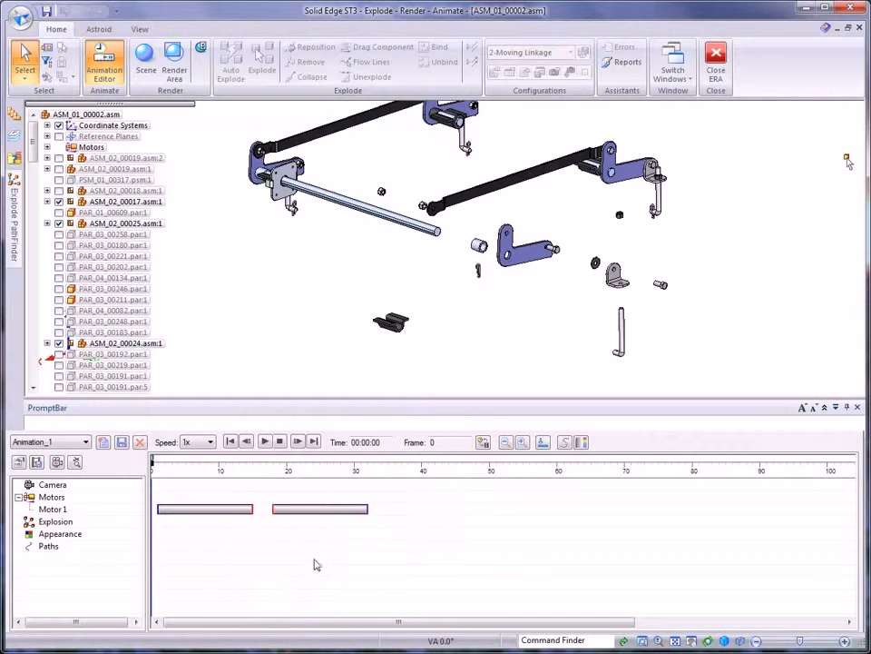
pyautogui.click(315, 510)
pyautogui.moveTo(314, 511); pyautogui.dragTo(279, 511)
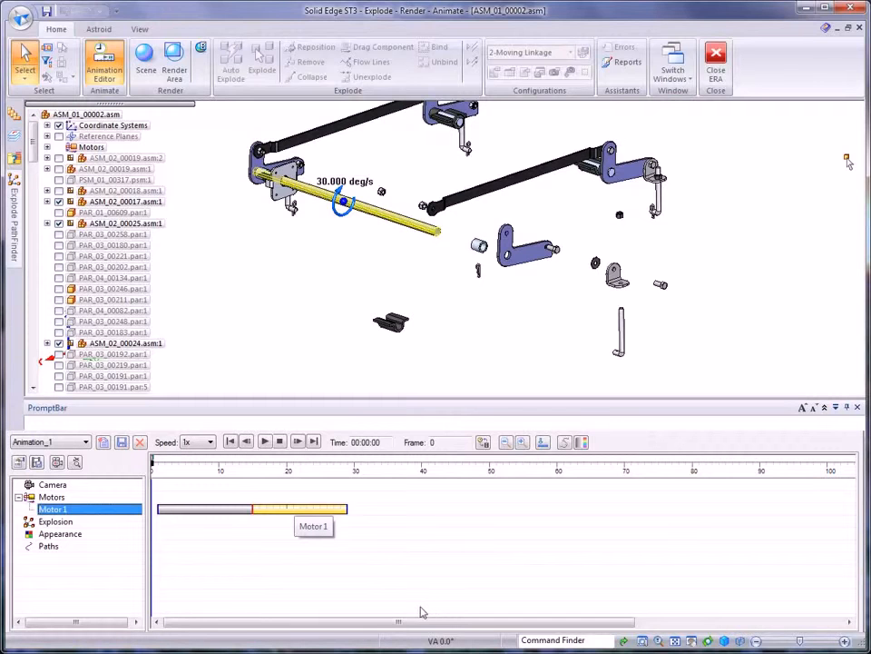
pyautogui.click(258, 532)
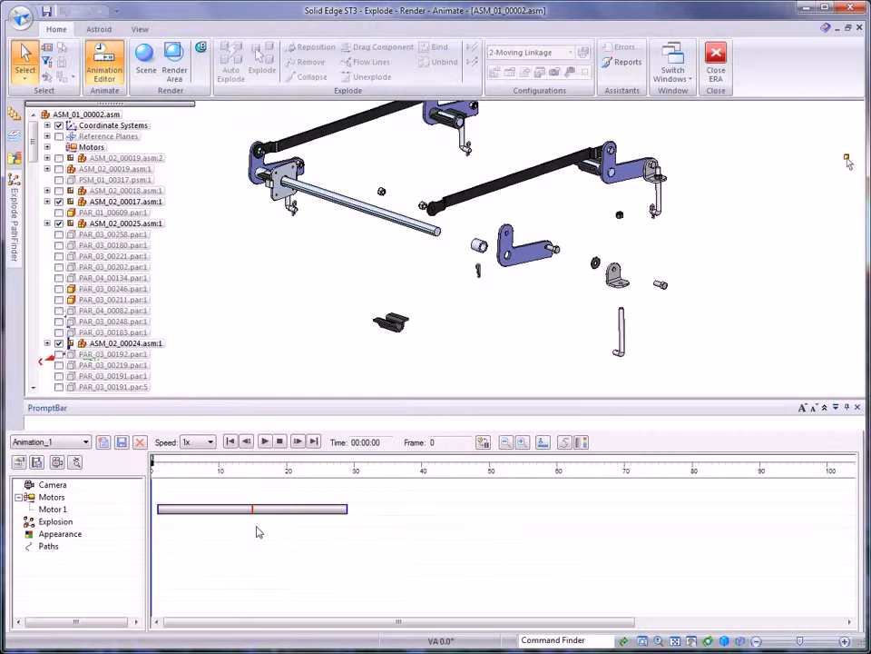
# Add the "linkage explode" explosion to the animation with an Exploded initial state, common velocity 0.1 and innermost-first order.
pyautogui.click(57, 523)
pyautogui.rightClick(56, 523)
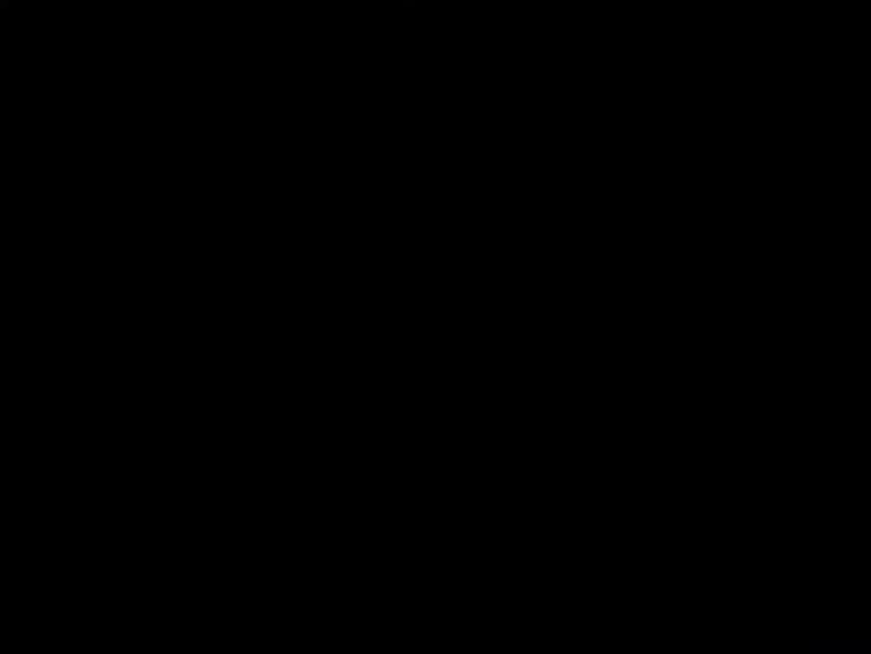
pyautogui.click(106, 565)
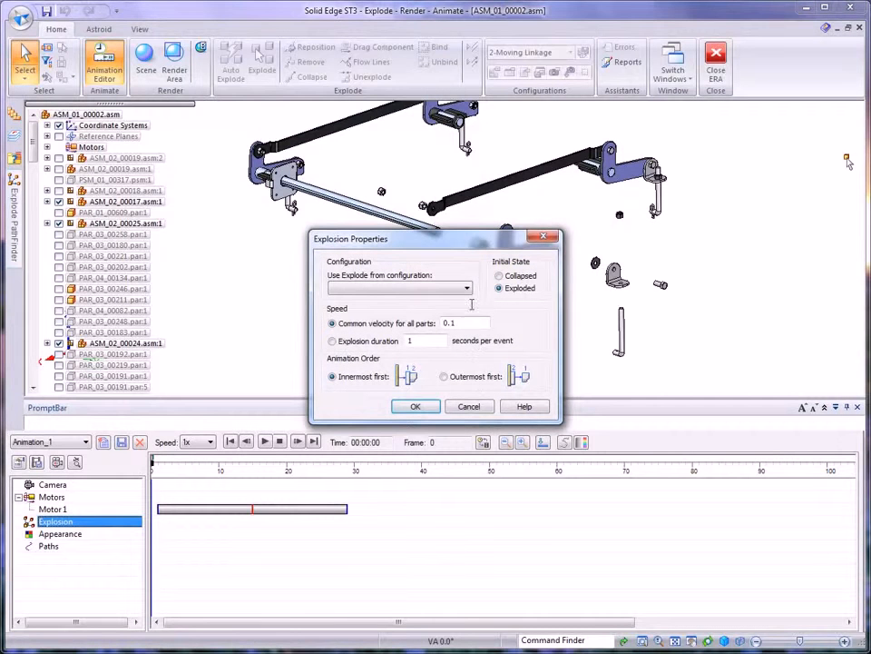
pyautogui.click(466, 289)
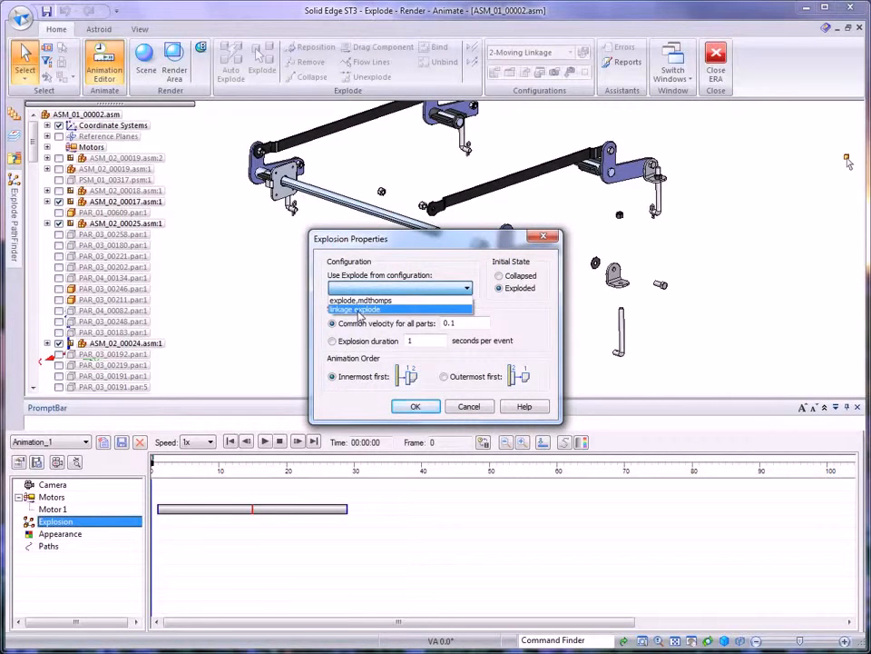
pyautogui.click(357, 309)
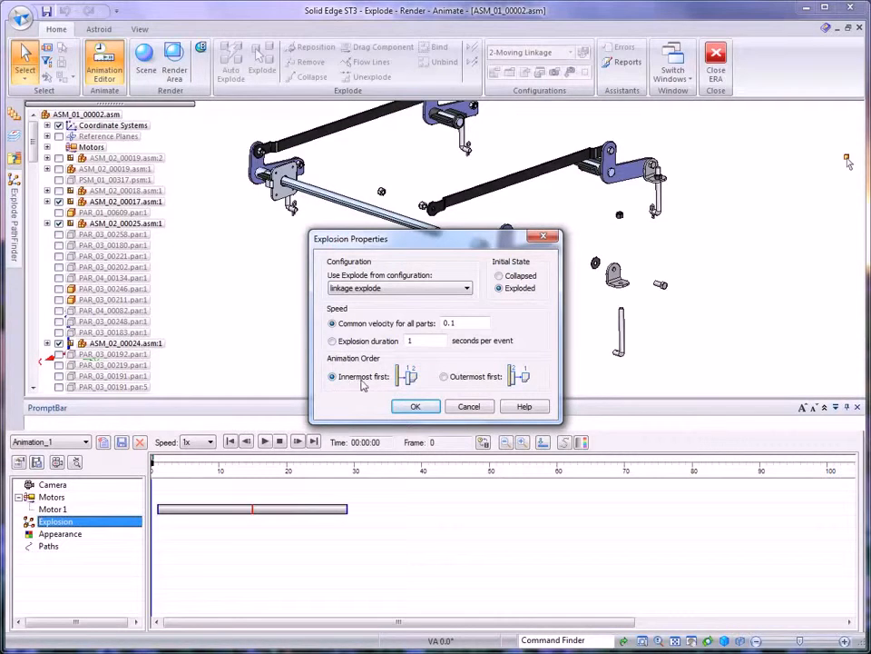
pyautogui.click(415, 407)
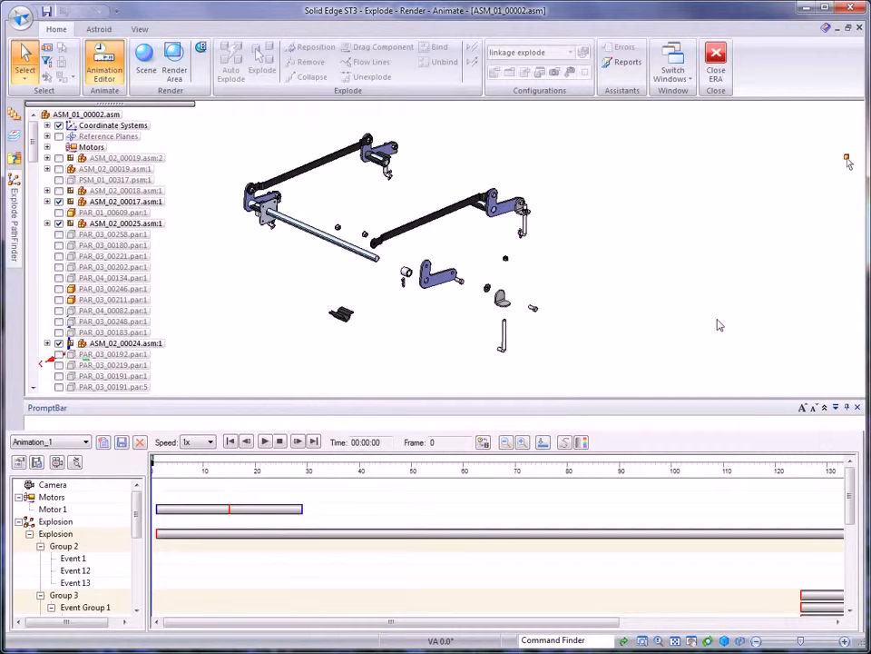
# Collapse the Explosion group, move its duration to start where the motor motion ends, and shorten it to end at frame 100.
pyautogui.moveTo(851, 495)
pyautogui.mouseDown()
pyautogui.moveTo(852, 573)
pyautogui.moveTo(851, 490)
pyautogui.mouseUp()
pyautogui.click(30, 535)
pyautogui.moveTo(288, 539); pyautogui.dragTo(341, 536)
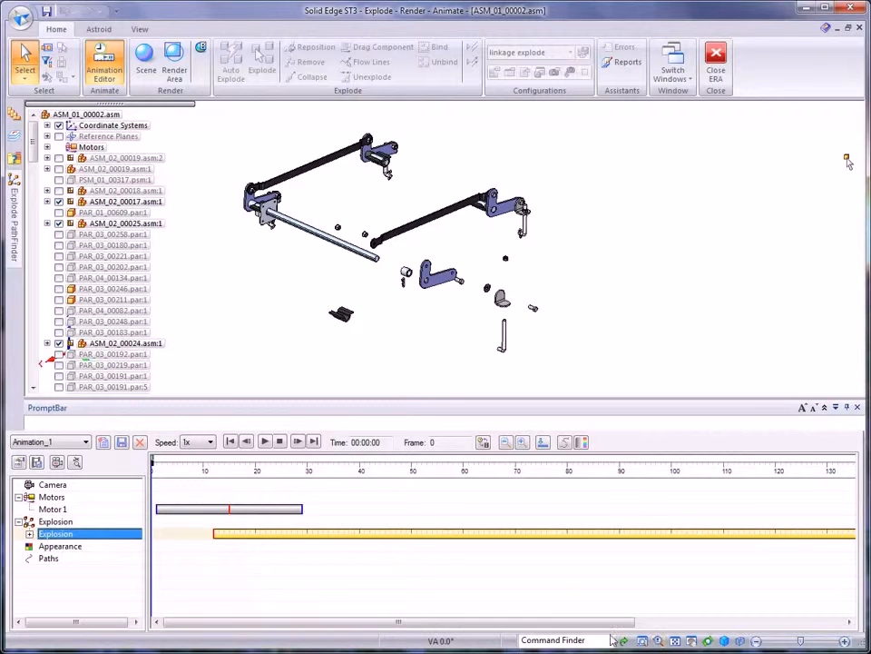
pyautogui.moveTo(618, 623); pyautogui.dragTo(827, 623)
pyautogui.moveTo(774, 534); pyautogui.dragTo(335, 534)
pyautogui.moveTo(440, 623); pyautogui.dragTo(230, 628)
pyautogui.moveTo(291, 539); pyautogui.dragTo(390, 531)
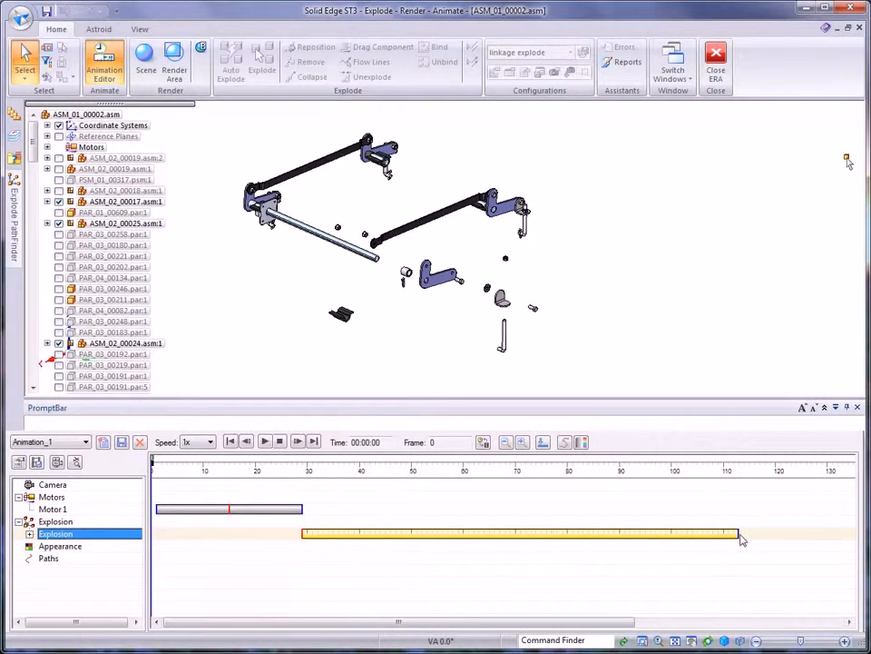
pyautogui.moveTo(740, 533); pyautogui.dragTo(671, 532)
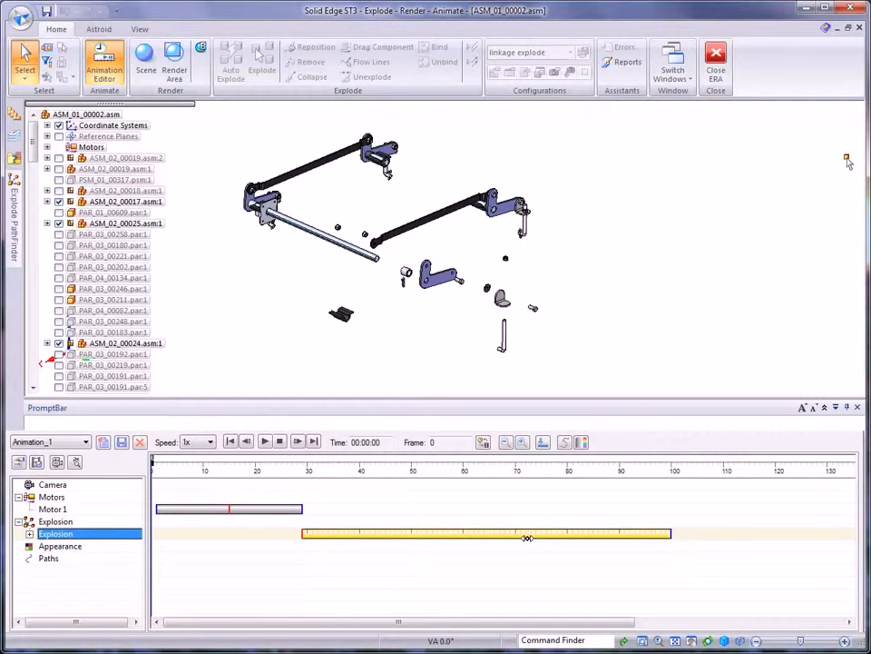
# Copy the first Motor 1 duration and paste it on the same row, starting at the end of the explosion at frame 100.
pyautogui.click(209, 509)
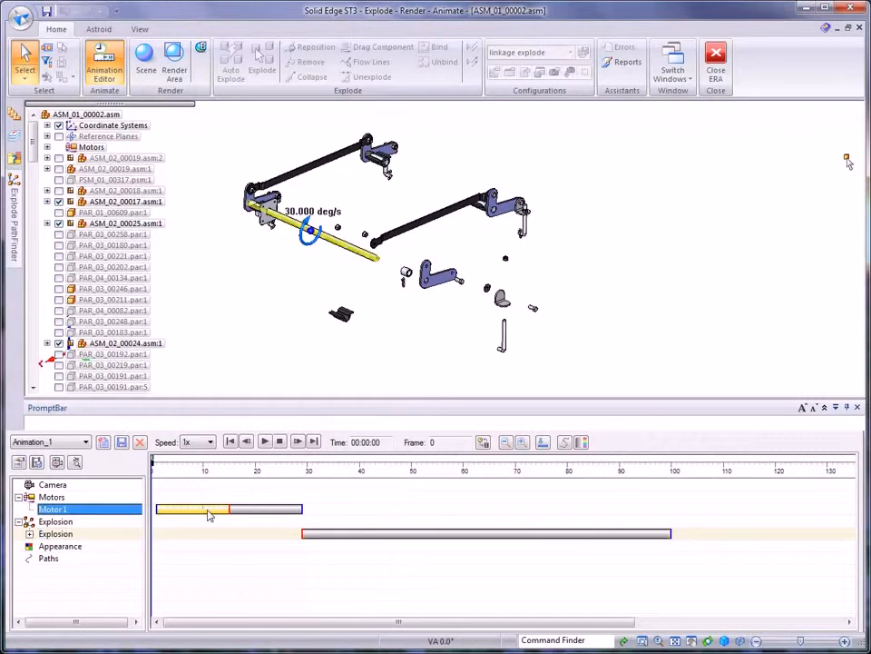
pyautogui.rightClick(209, 510)
pyautogui.click(247, 539)
pyautogui.click(708, 513)
pyautogui.rightClick(705, 514)
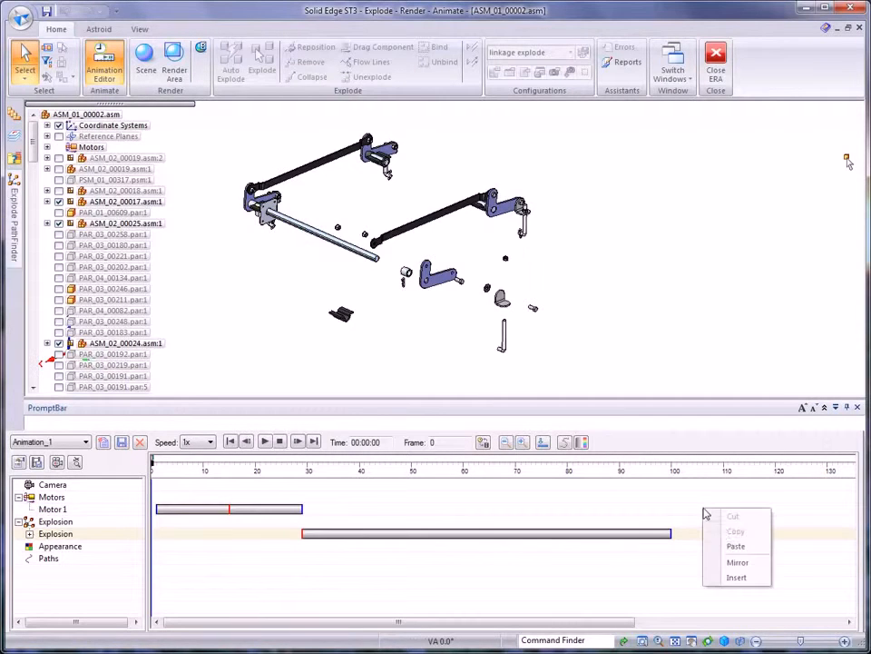
pyautogui.click(746, 548)
pyautogui.moveTo(740, 509); pyautogui.dragTo(710, 508)
# Copy the pasted Motor 1 duration, place a mirrored duplicate after it, and butt the two together.
pyautogui.rightClick(709, 509)
pyautogui.click(742, 539)
pyautogui.click(764, 511)
pyautogui.rightClick(767, 510)
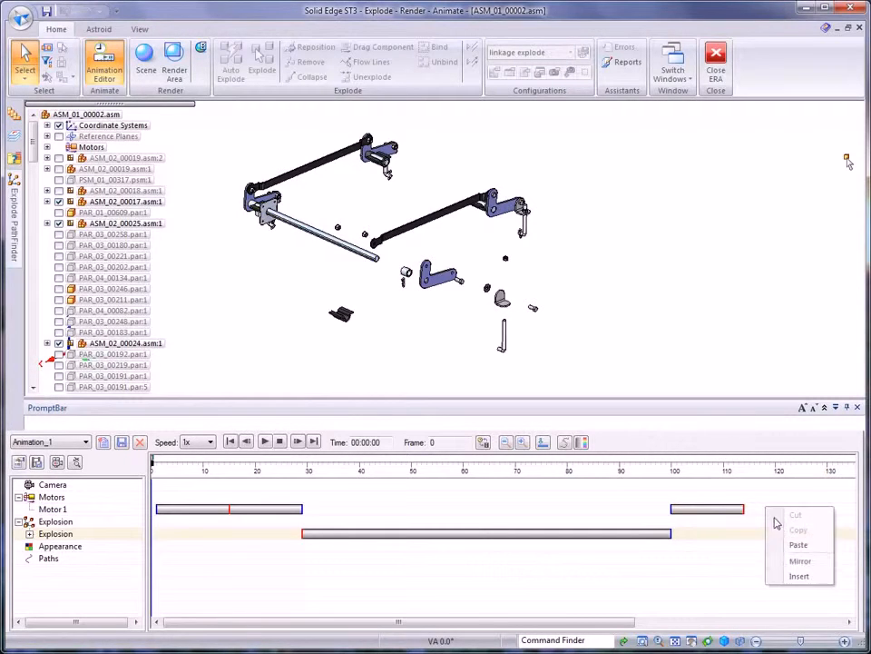
pyautogui.click(799, 562)
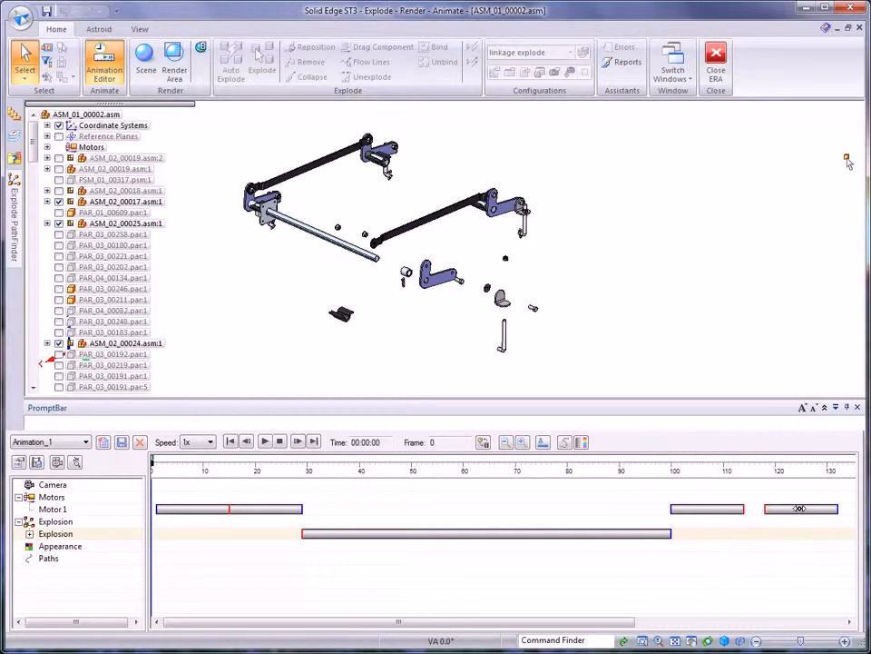
pyautogui.moveTo(799, 508); pyautogui.dragTo(744, 509)
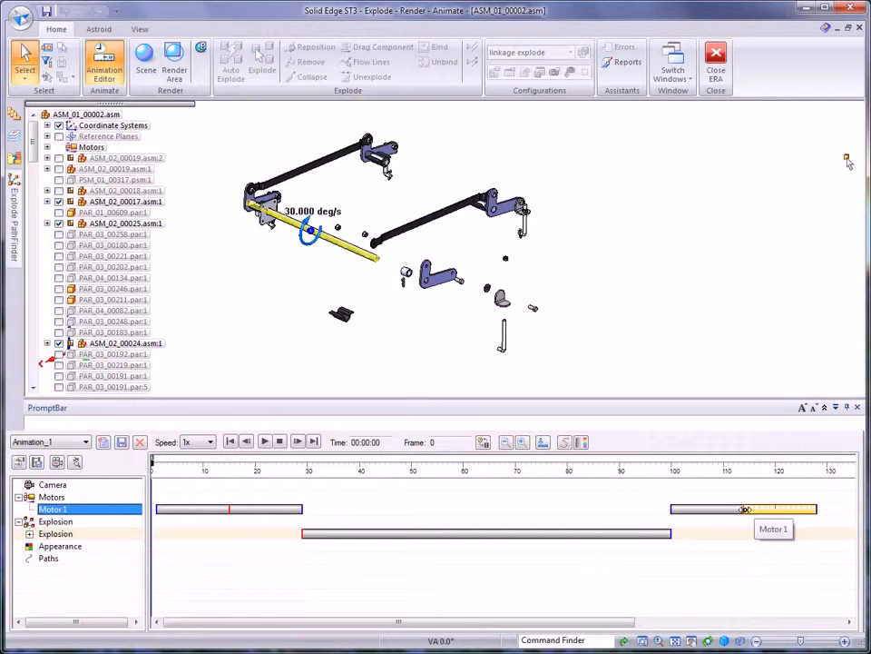
pyautogui.click(545, 590)
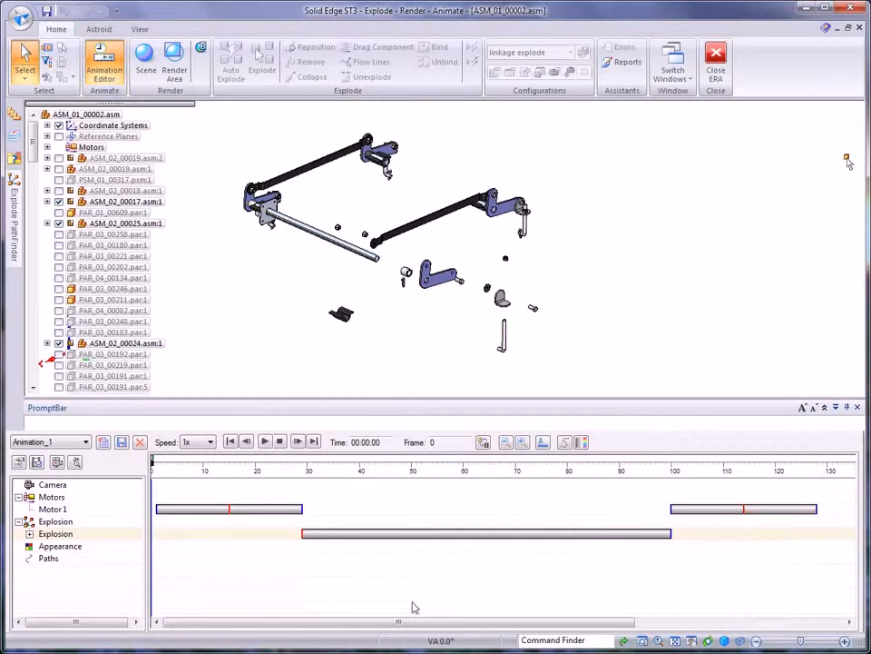
# Copy the Explosion duration and place a mirrored duplicate on its row just after the last motor motion ends.
pyautogui.click(418, 534)
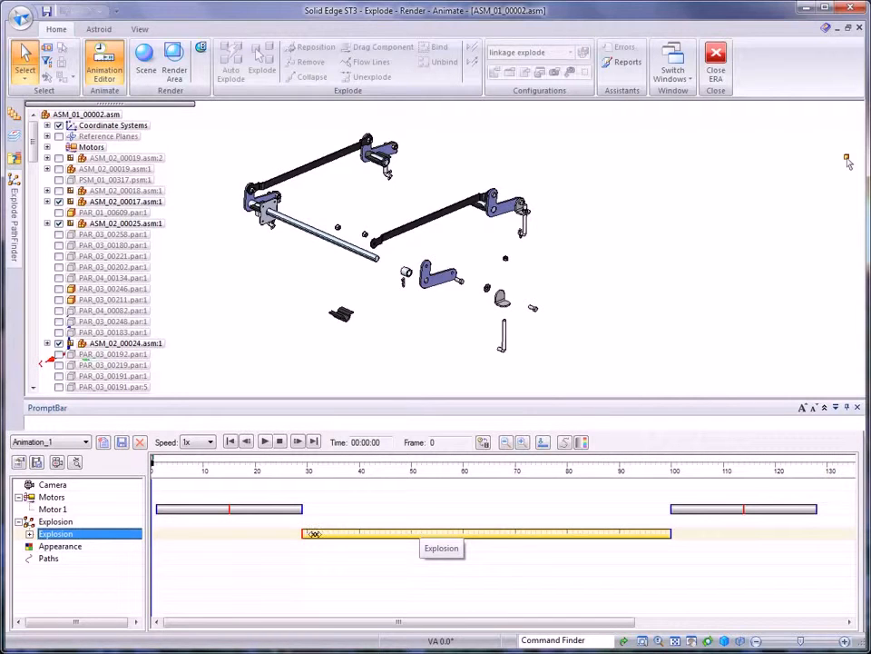
pyautogui.rightClick(516, 542)
pyautogui.click(579, 404)
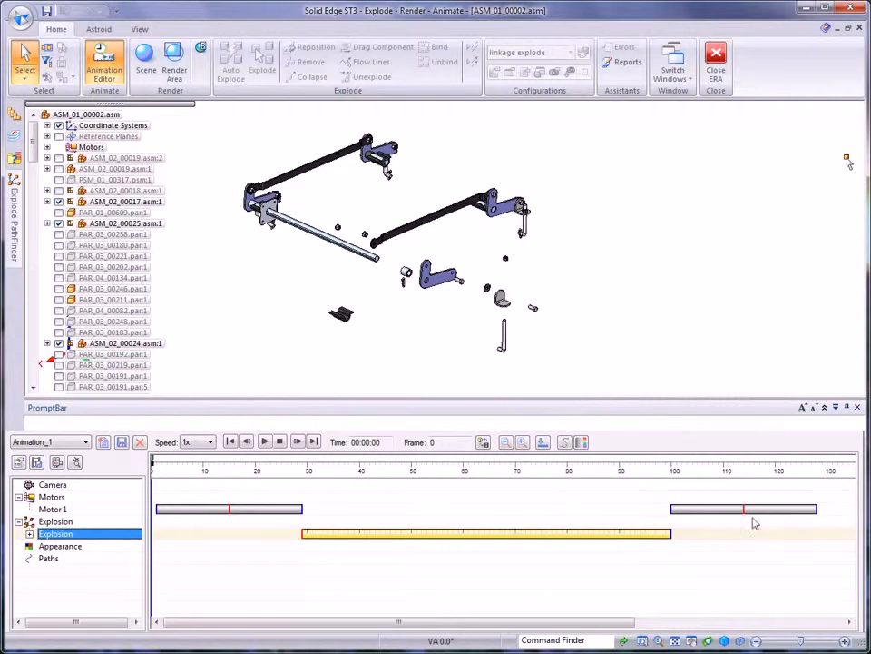
pyautogui.rightClick(822, 535)
pyautogui.click(850, 583)
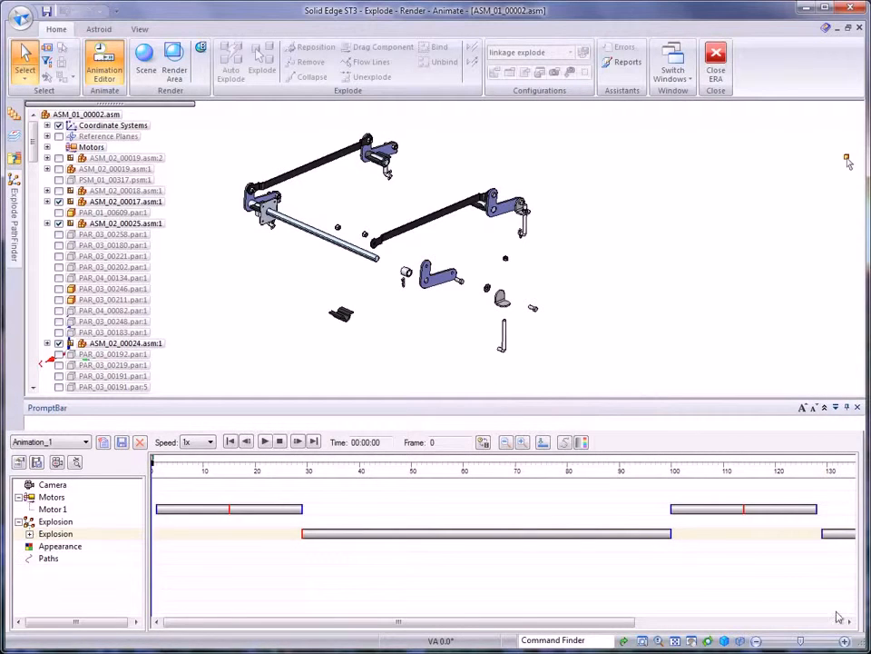
pyautogui.moveTo(579, 626); pyautogui.dragTo(526, 630)
# Start an appearance change for the exploded blue L-shaped lever plate, using Brass as the start style.
pyautogui.scroll(5, 712, 234)
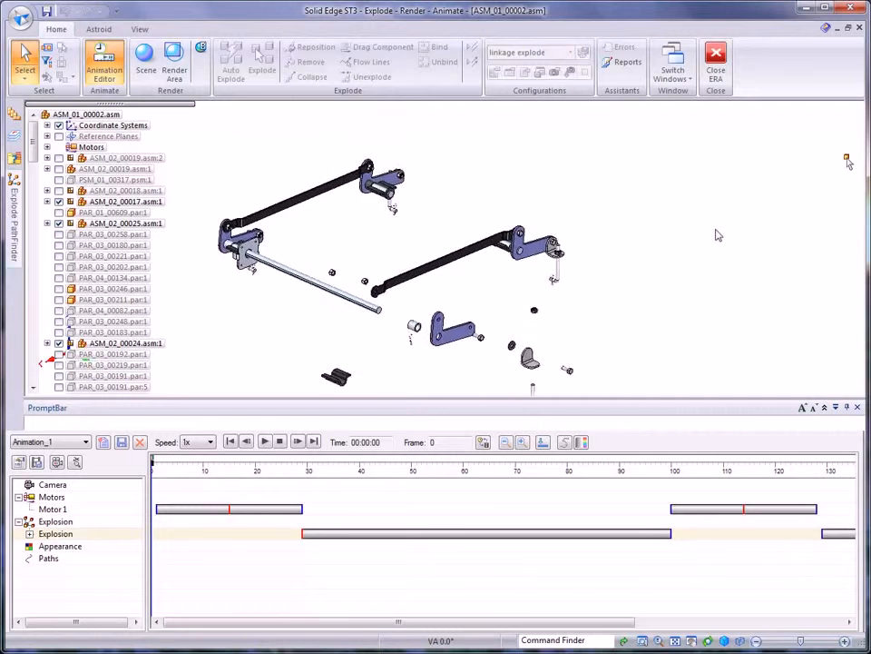
pyautogui.scroll(2, 760, 257)
pyautogui.scroll(-1, 523, 313)
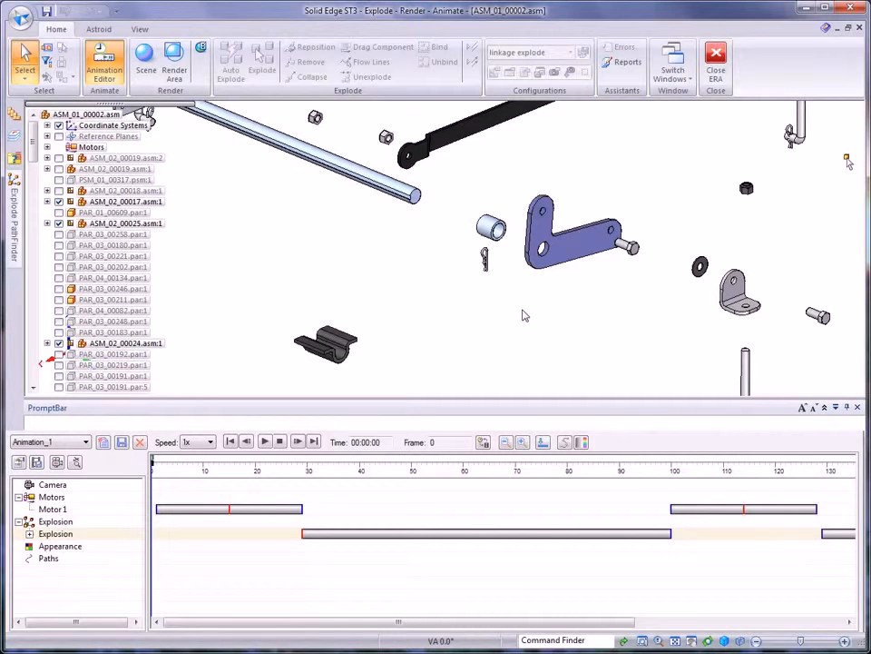
pyautogui.click(581, 443)
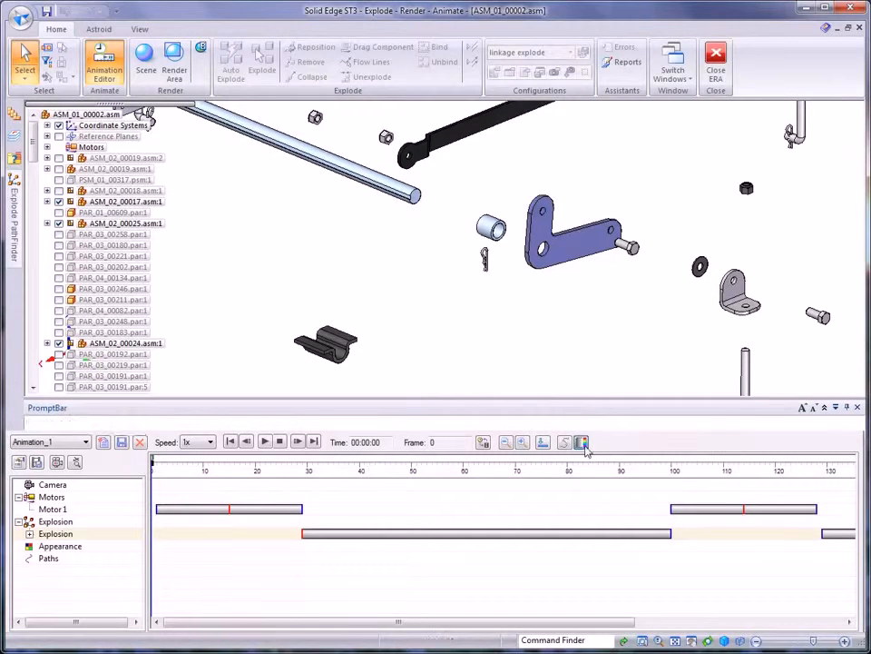
pyautogui.click(580, 237)
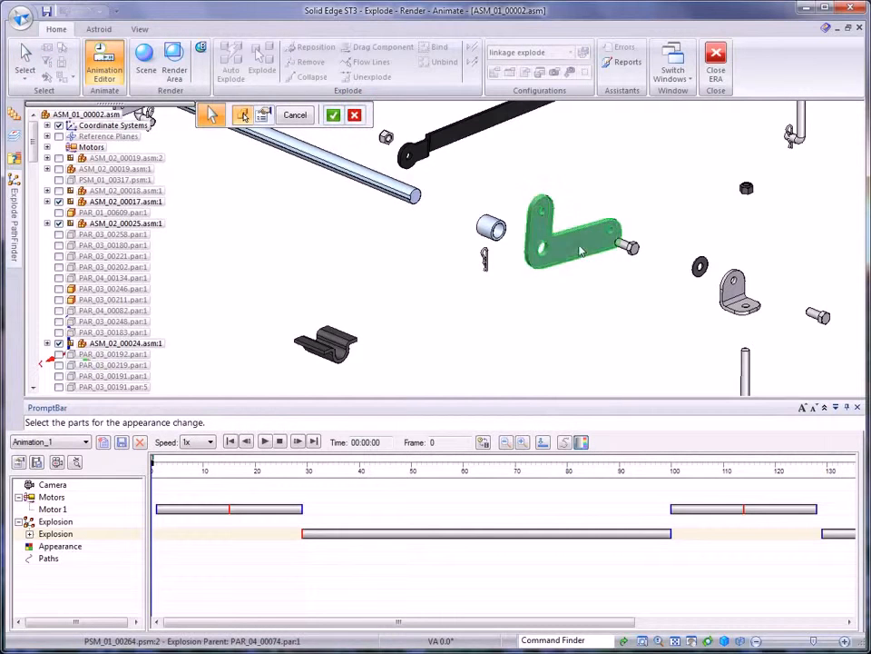
pyautogui.rightClick(579, 345)
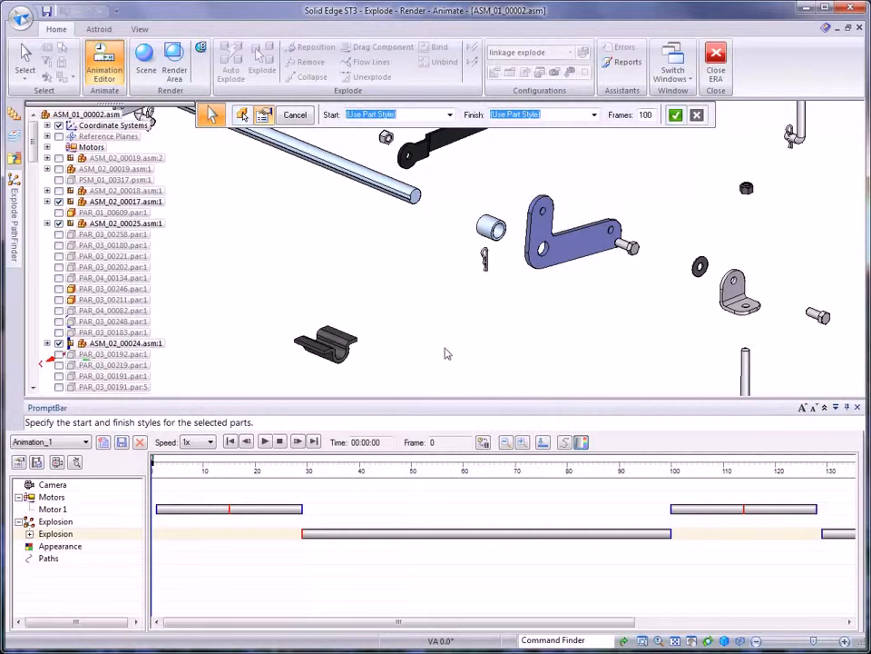
pyautogui.click(449, 114)
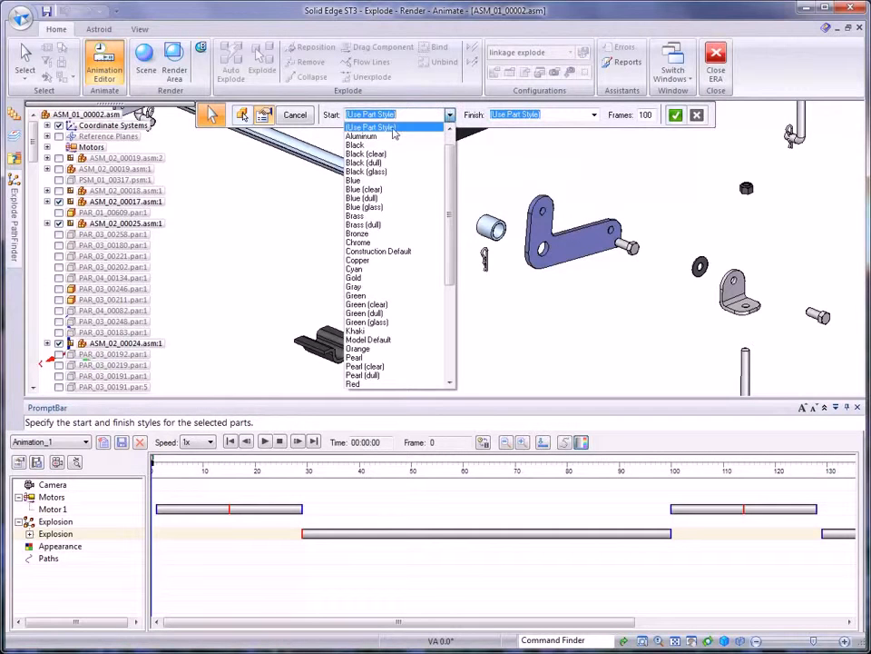
pyautogui.click(360, 216)
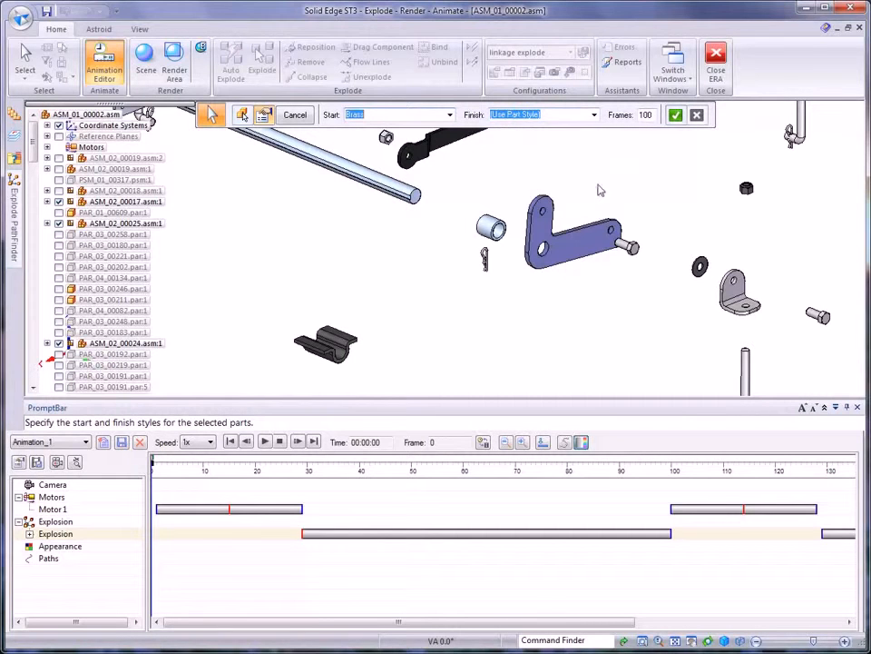
# Accept the appearance change with the part's own style as finish and 100 frames, and finish it as Appearance_1.
pyautogui.click(449, 116)
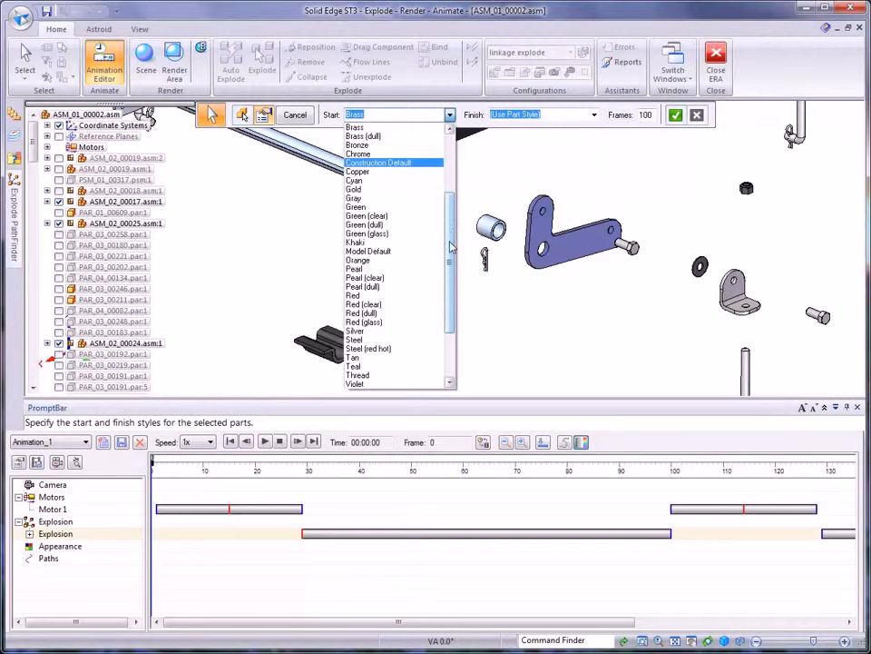
pyautogui.moveTo(448, 249); pyautogui.dragTo(448, 297)
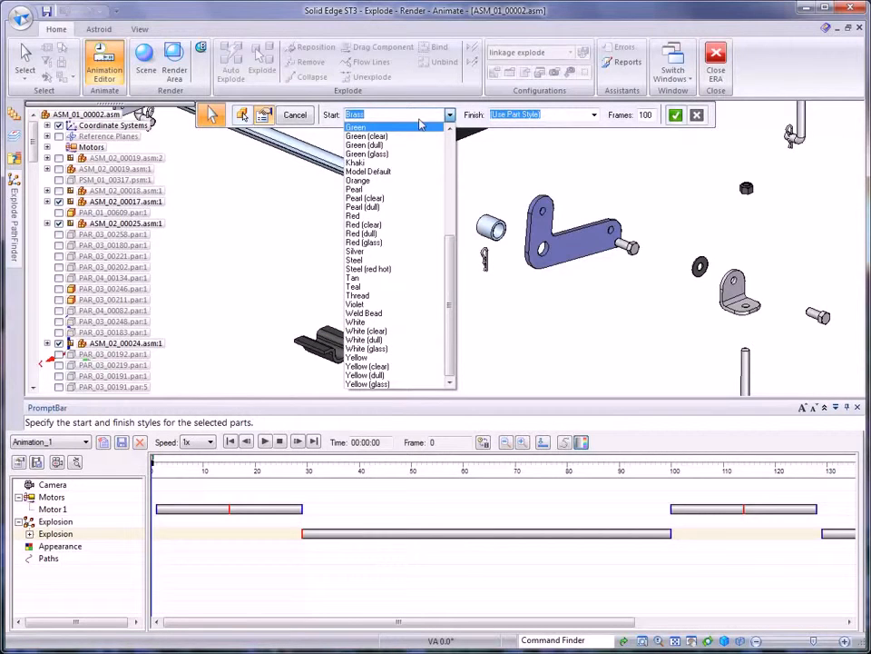
pyautogui.click(750, 145)
pyautogui.click(676, 114)
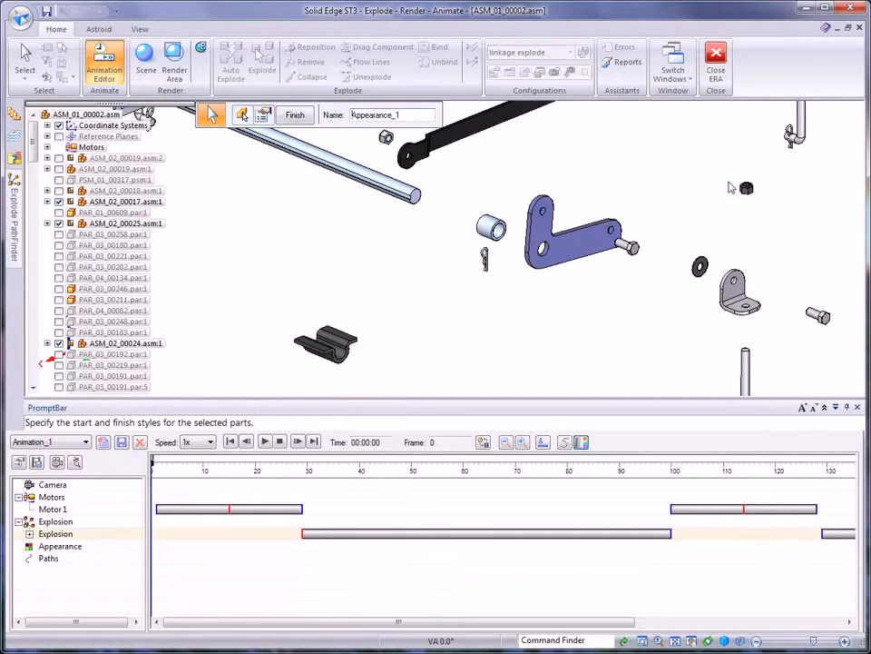
pyautogui.click(295, 115)
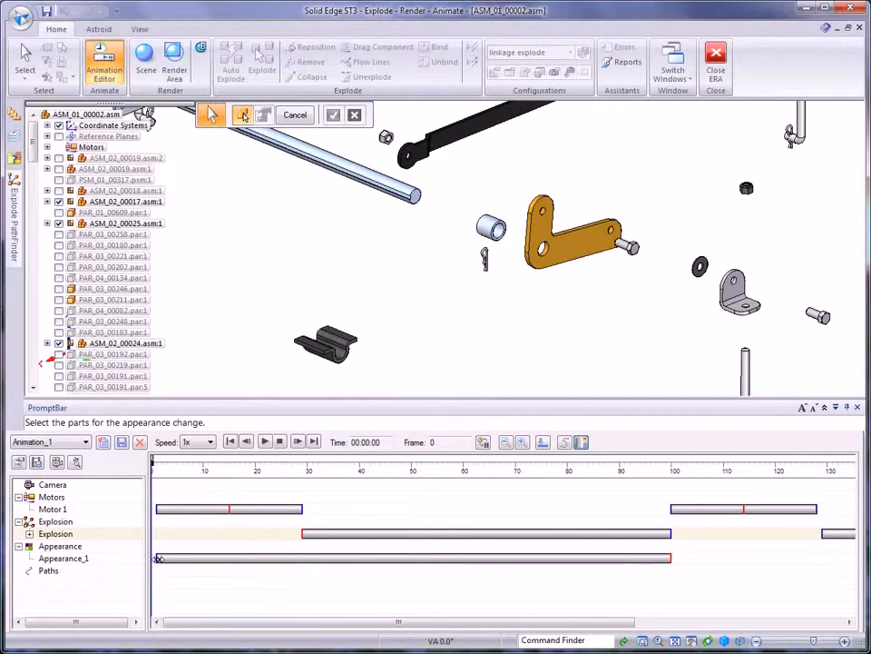
# Trim Appearance_1 to start with the first explosion, then copy it and align a mirrored duplicate with the start of the second explosion.
pyautogui.moveTo(154, 557); pyautogui.dragTo(302, 557)
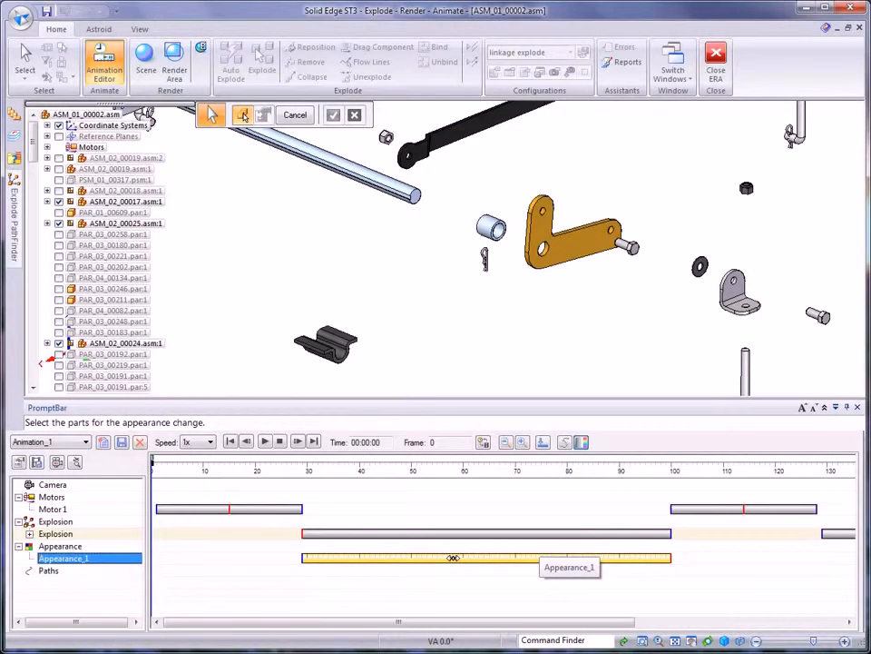
pyautogui.rightClick(453, 557)
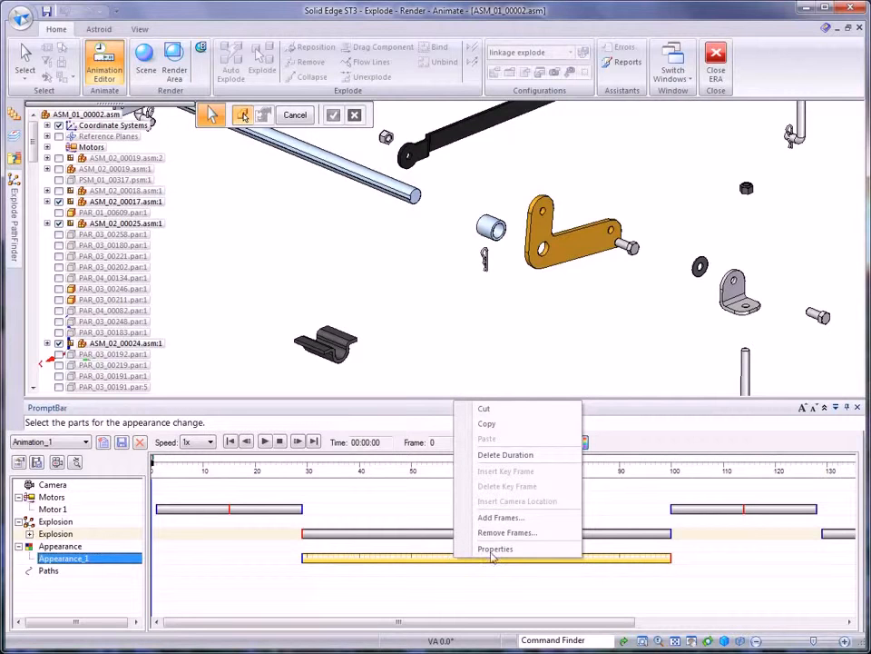
pyautogui.click(486, 424)
pyautogui.click(825, 564)
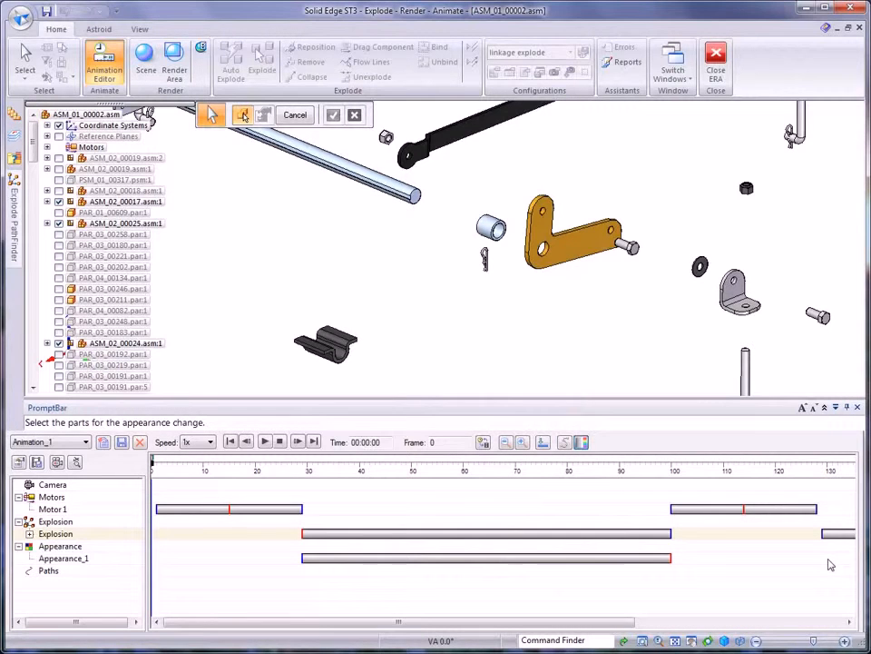
pyautogui.rightClick(828, 561)
pyautogui.click(860, 596)
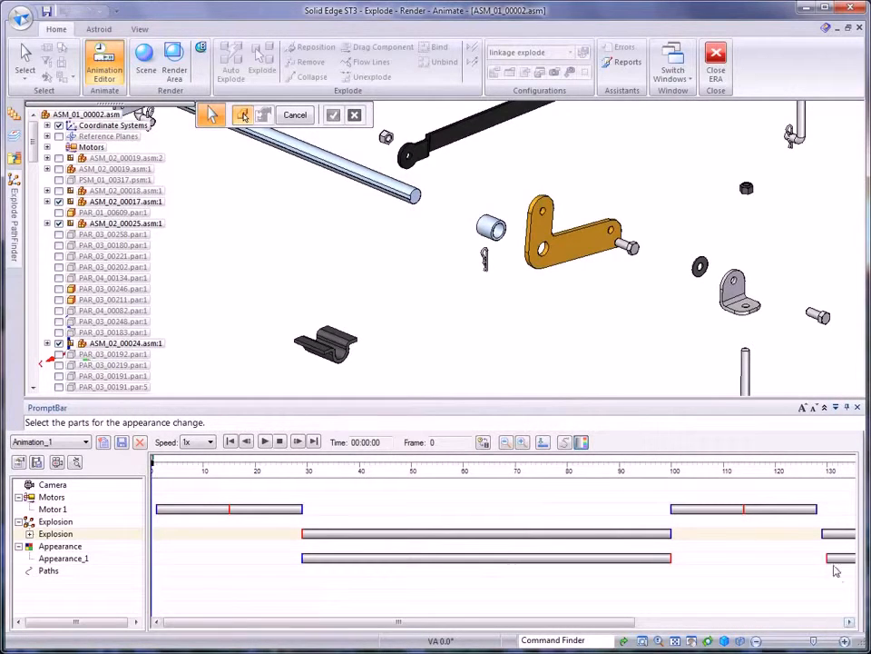
pyautogui.moveTo(838, 560); pyautogui.dragTo(832, 560)
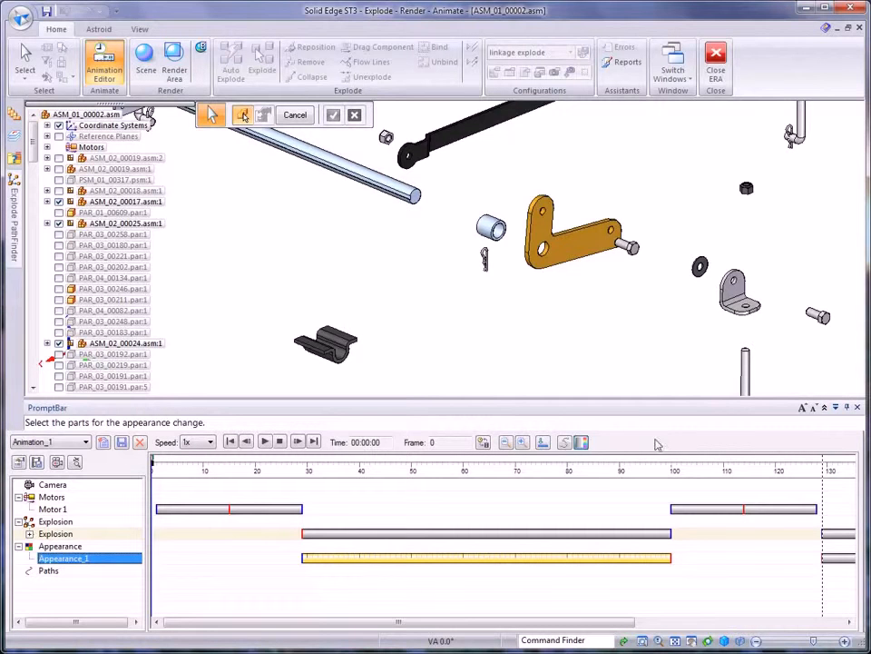
# Reduce the animation timeline to its compact height and play the animation at 1x speed.
pyautogui.scroll(-2, 652, 363)
pyautogui.scroll(-3, 666, 361)
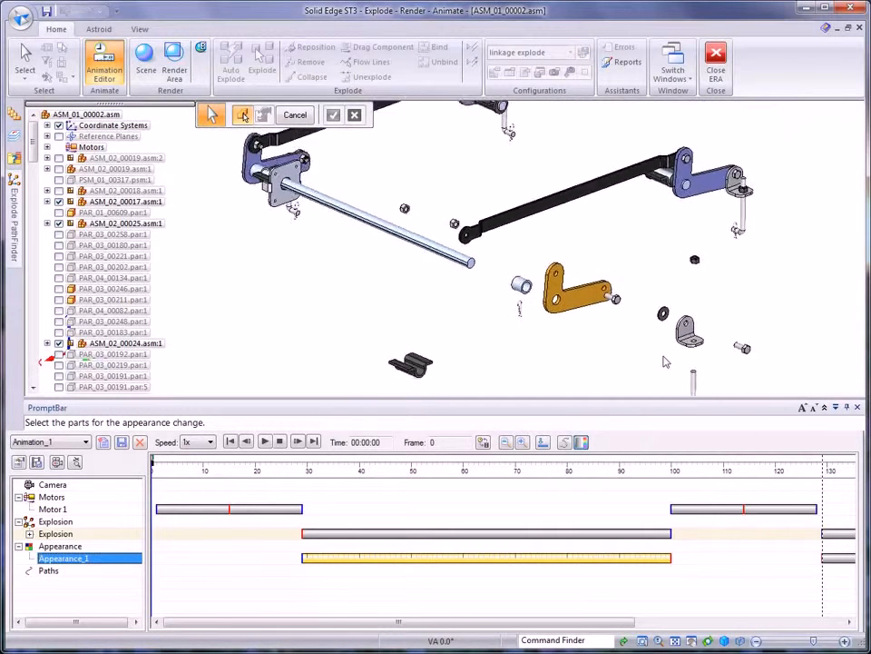
pyautogui.click(542, 442)
pyautogui.moveTo(774, 418); pyautogui.dragTo(801, 383, button='middle')
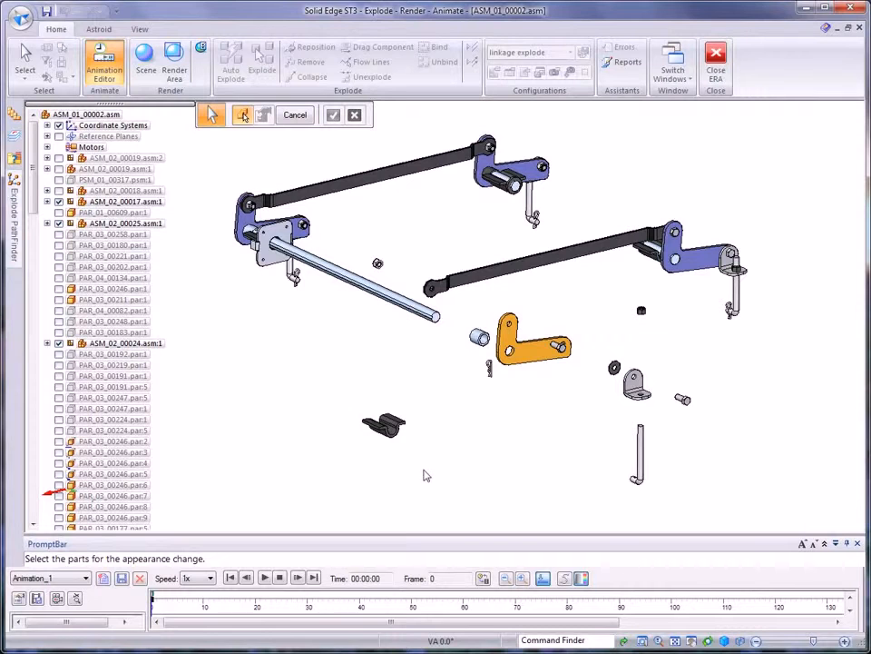
pyautogui.click(211, 579)
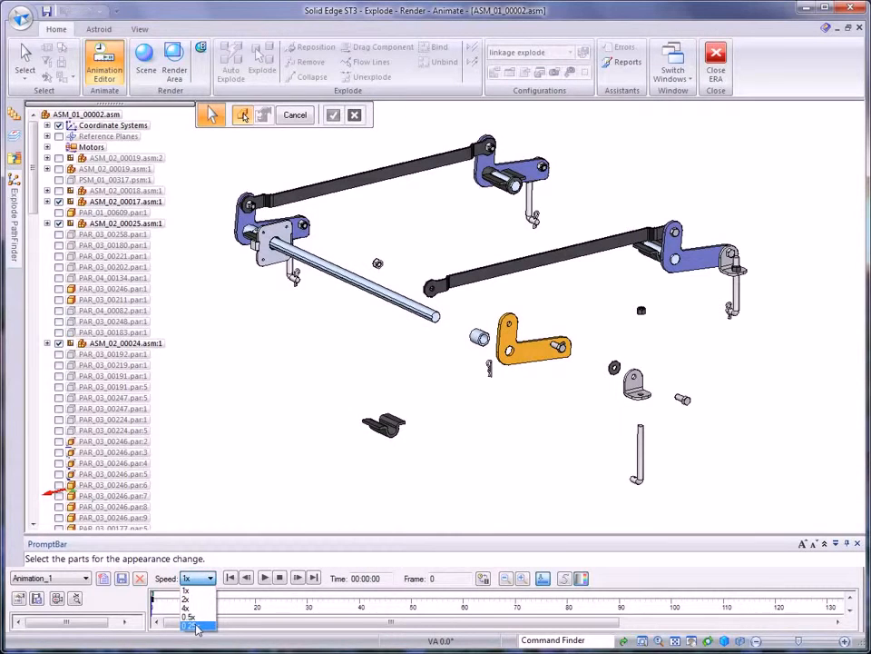
pyautogui.click(187, 590)
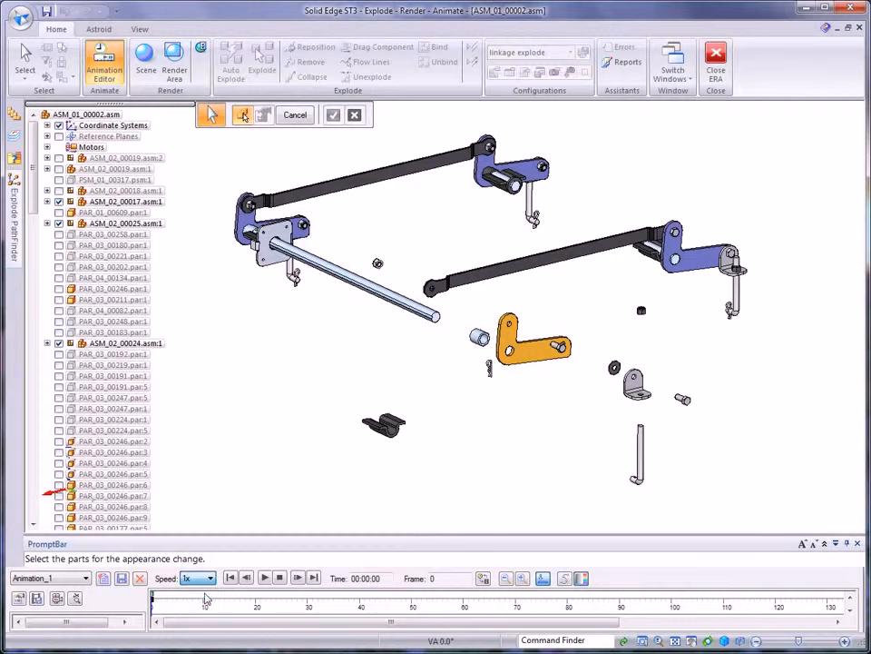
pyautogui.click(265, 578)
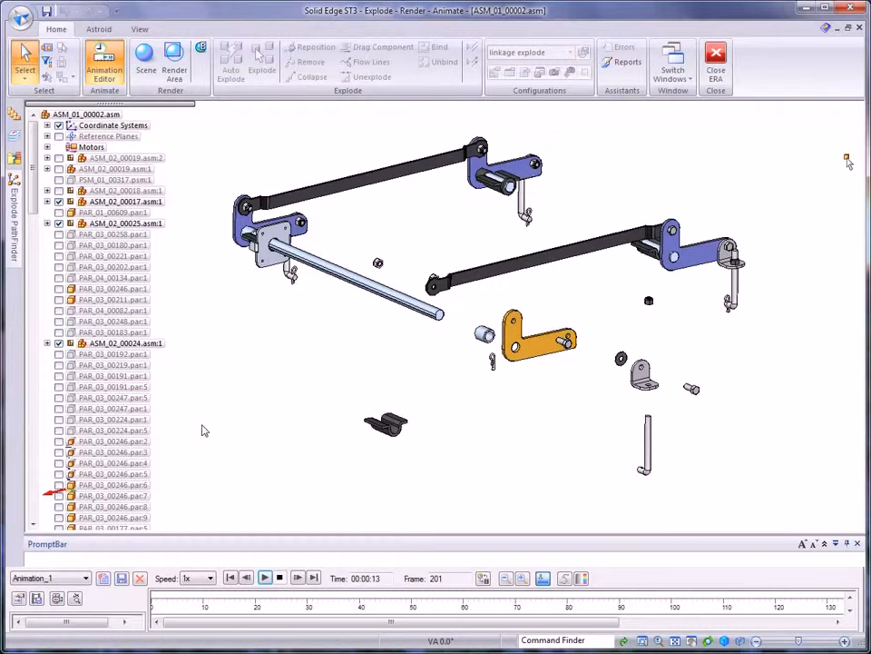
# Close the animation editor without saving the changes to the current animation.
pyautogui.moveTo(204, 430); pyautogui.dragTo(777, 201, button='middle')
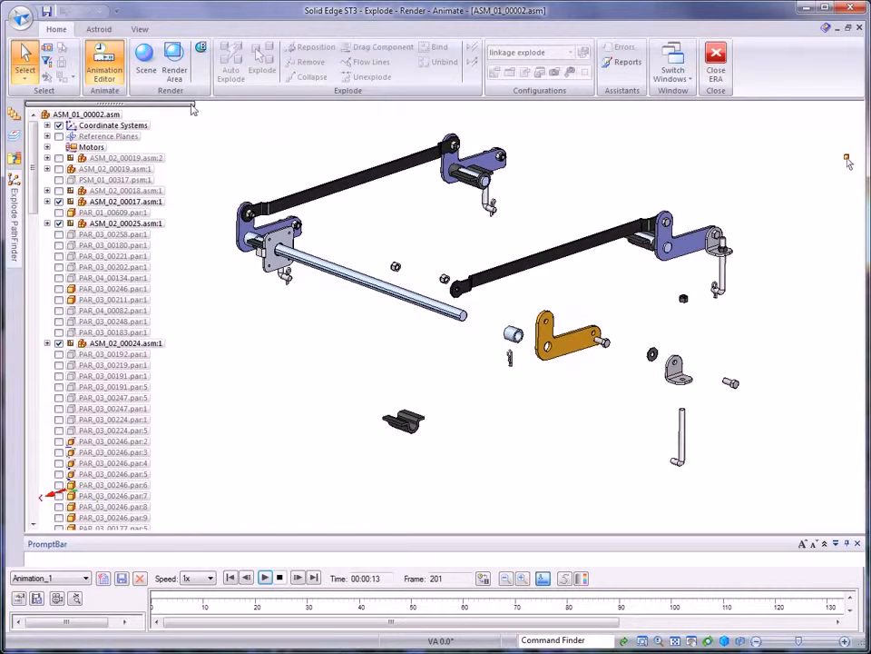
pyautogui.click(98, 57)
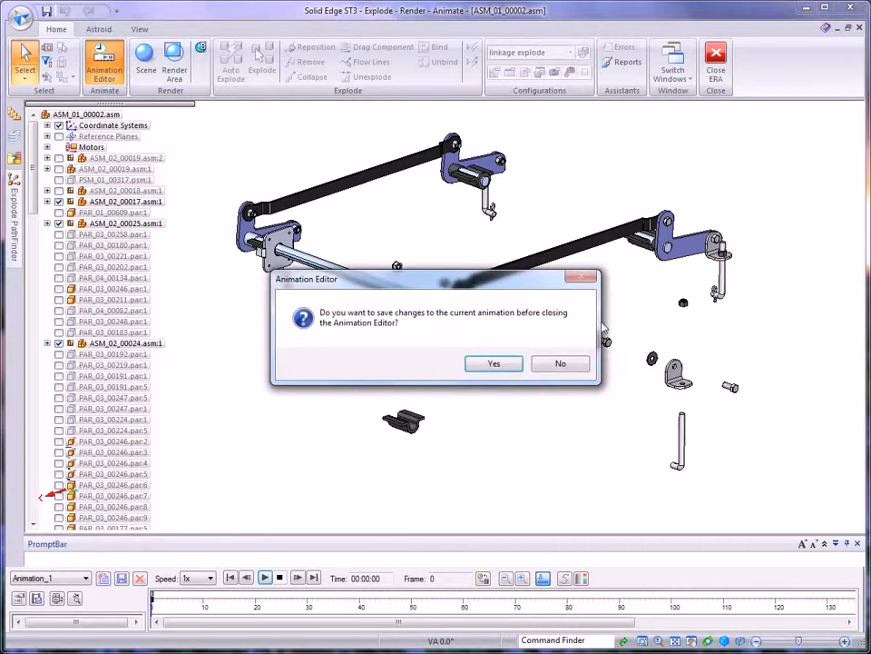
pyautogui.click(559, 364)
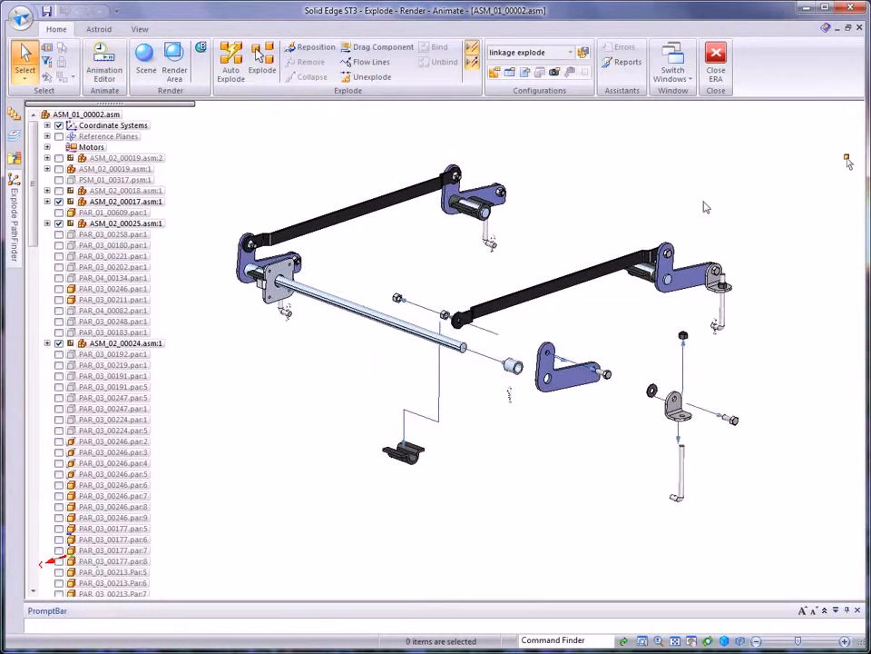
# Apply the 1-All Parts ON configuration in place of the linkage explode configuration.
pyautogui.click(571, 53)
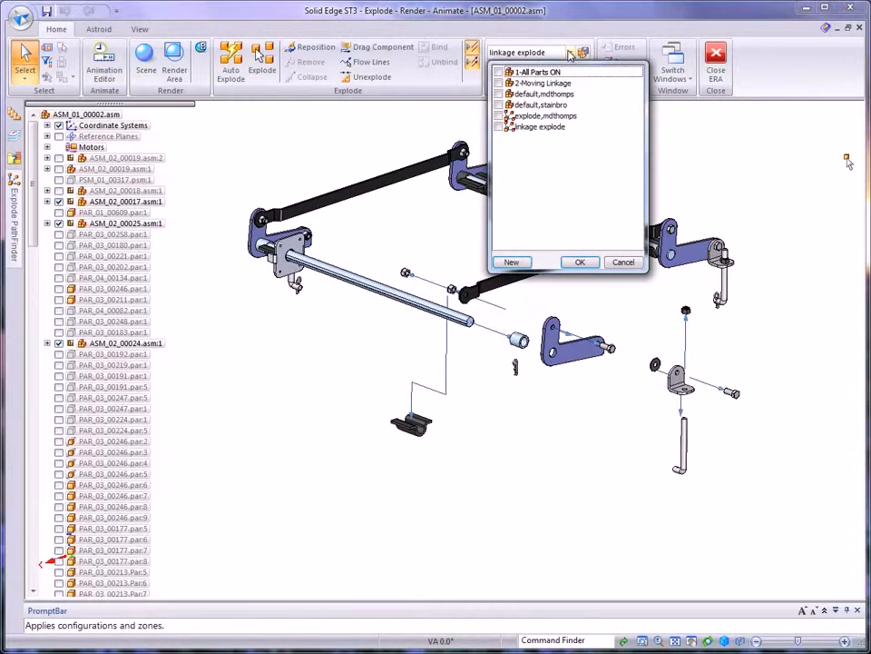
pyautogui.click(554, 73)
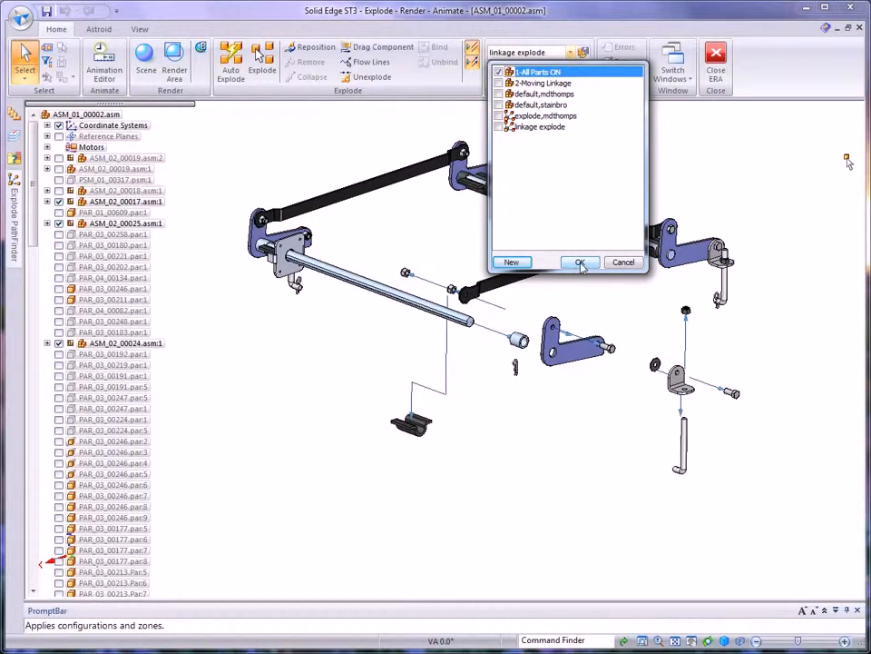
pyautogui.click(551, 83)
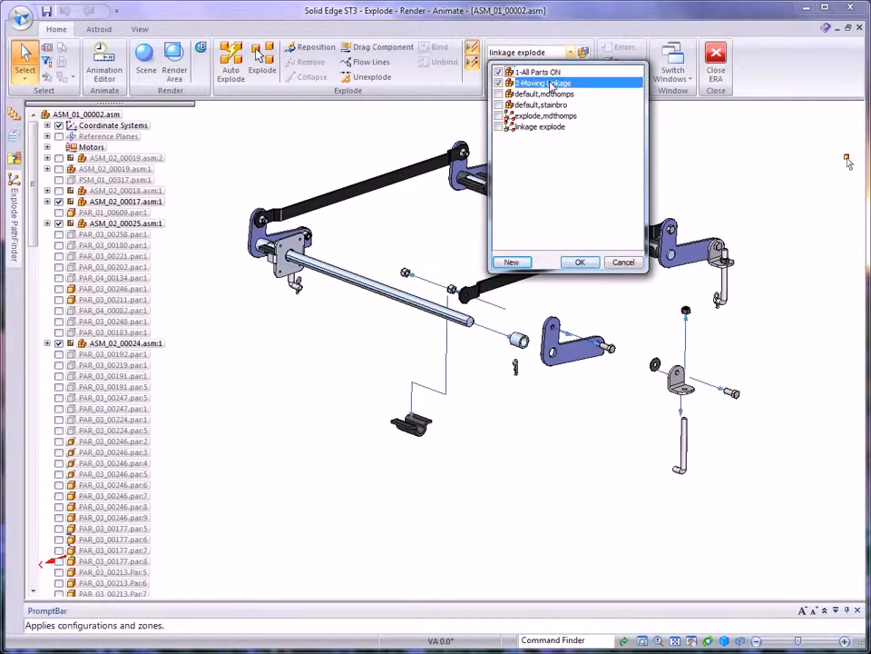
pyautogui.click(579, 261)
pyautogui.click(570, 52)
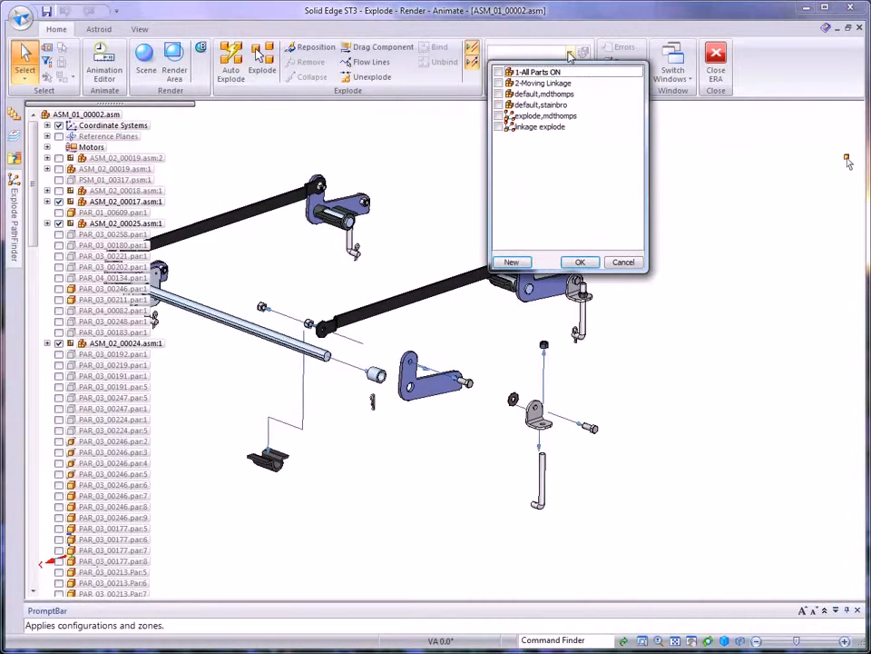
pyautogui.click(580, 262)
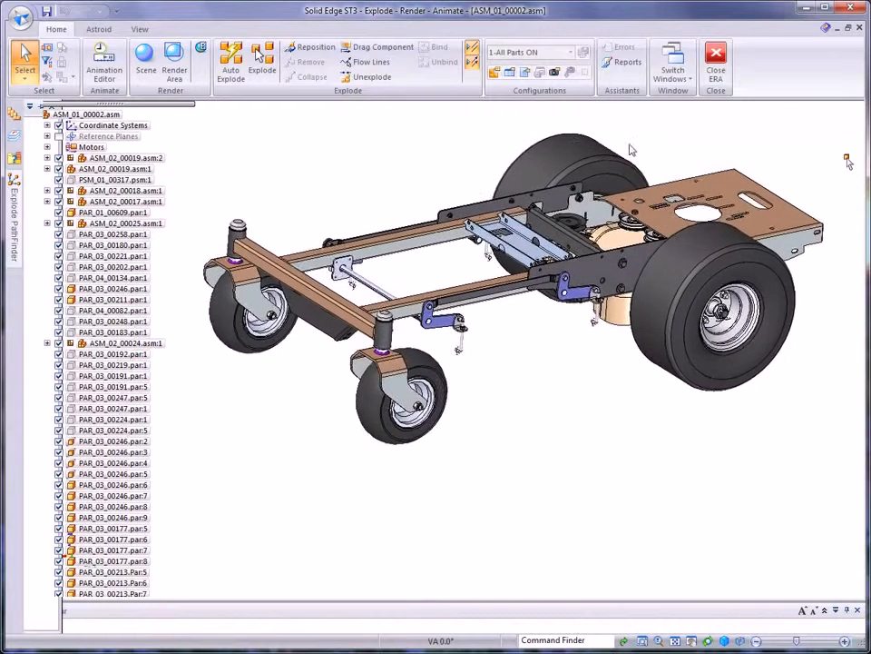
# Switch the assembly display to the 2-Moving Linkage configuration.
pyautogui.click(570, 52)
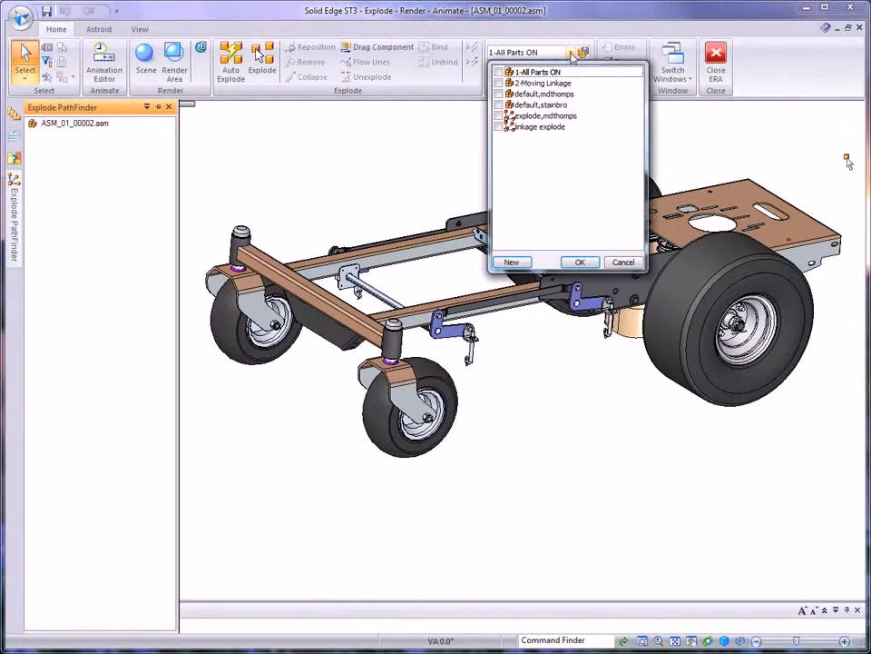
pyautogui.click(545, 83)
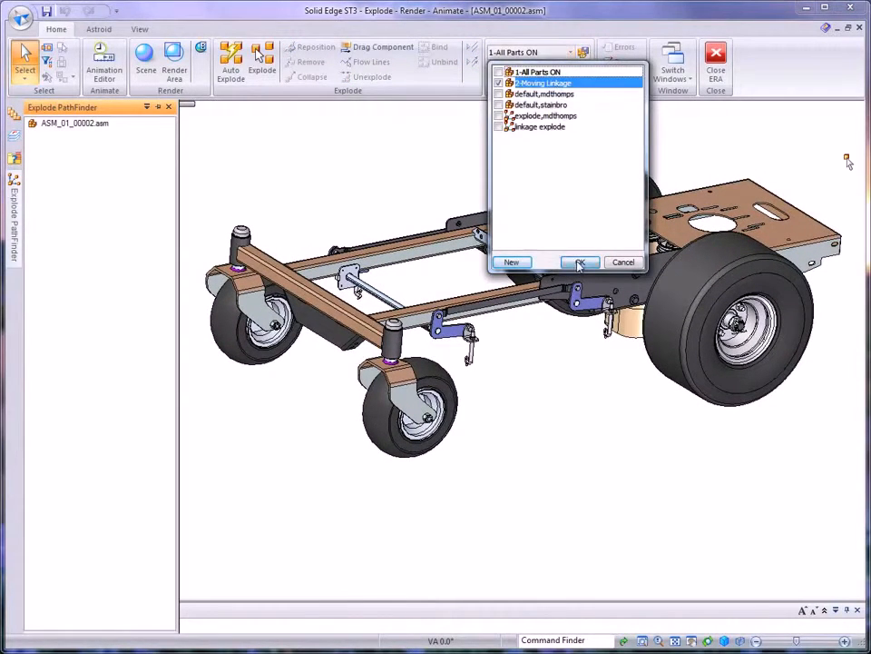
pyautogui.click(580, 261)
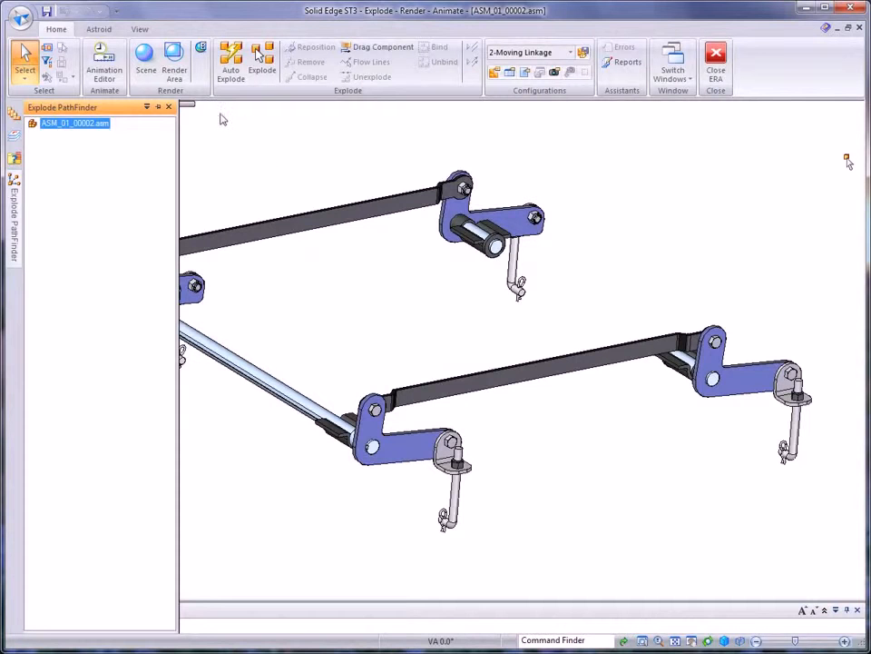
# Close the Explode PathFinder pane and set the remaining docked pane to auto-hide.
pyautogui.click(158, 107)
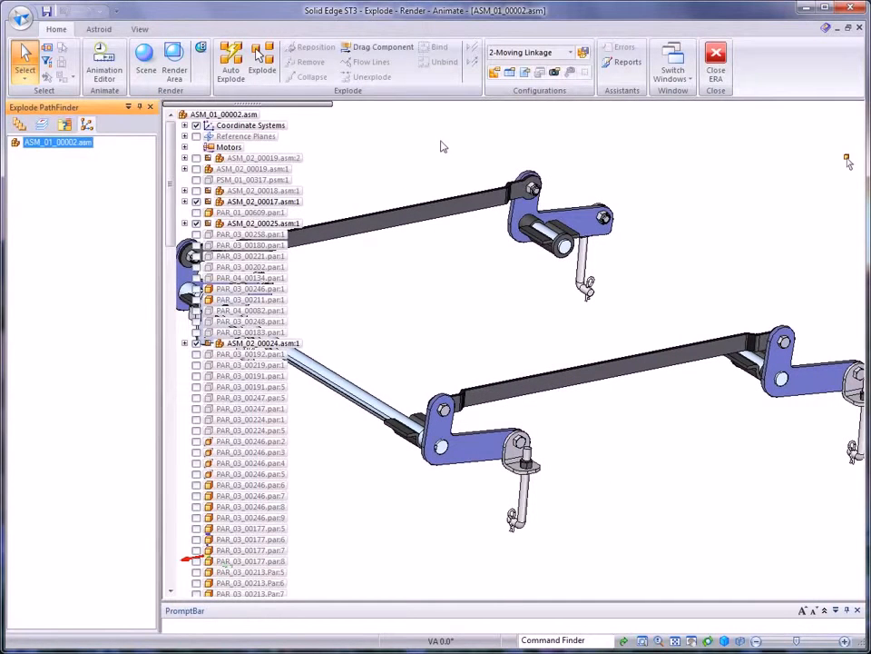
pyautogui.click(151, 108)
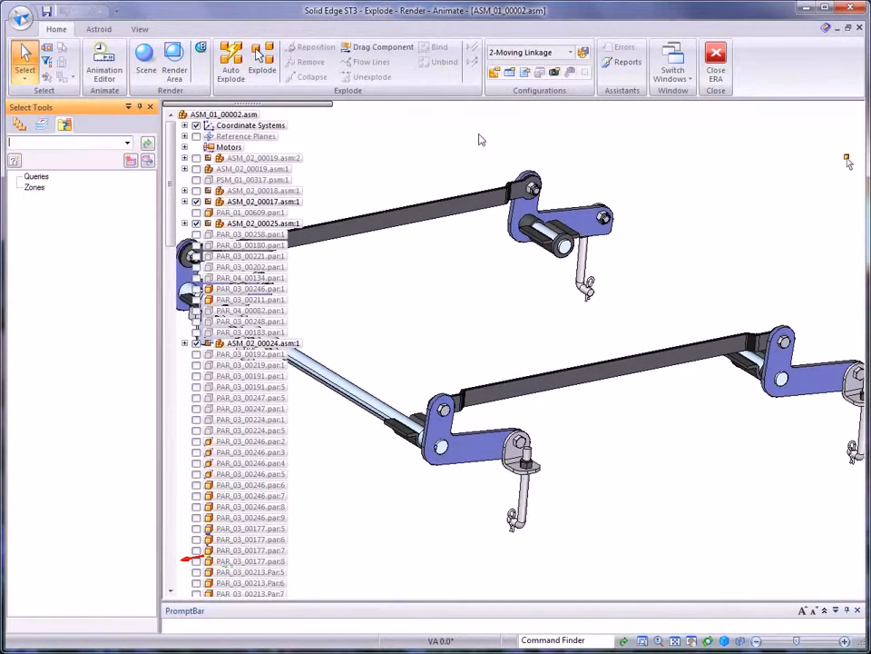
pyautogui.click(141, 107)
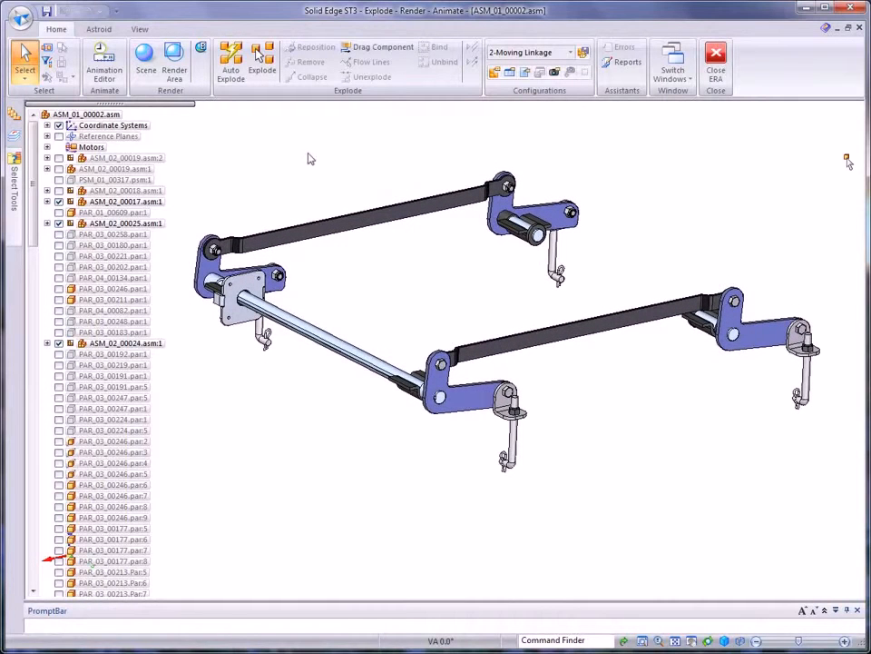
# Render the moving linkage scene, set the Session entities pane to auto-hide, and render the scene again.
pyautogui.click(146, 60)
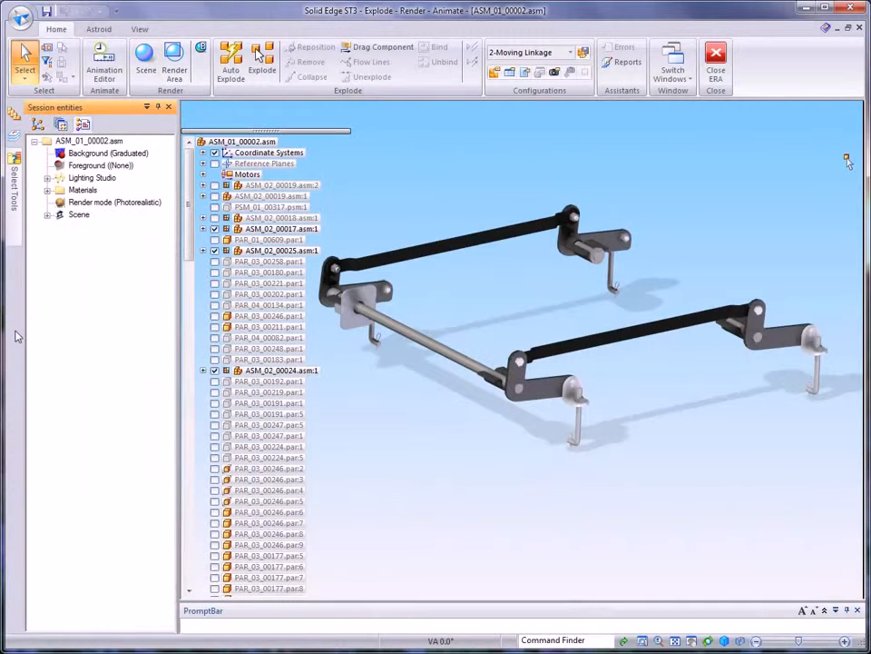
pyautogui.click(158, 108)
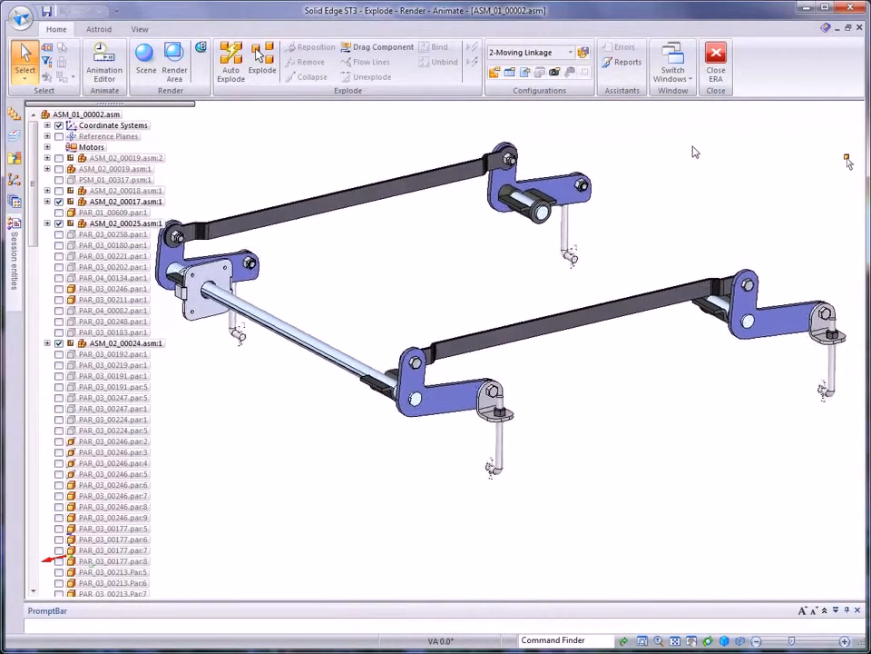
pyautogui.click(145, 60)
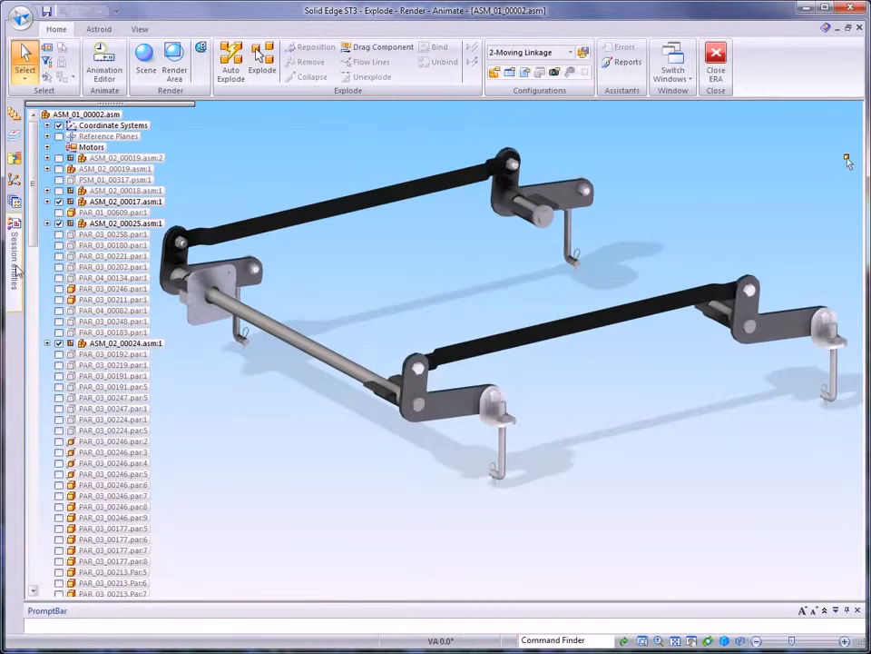
# Set the top color of the graduated render background to white and render the scene again.
pyautogui.moveTo(12, 261)
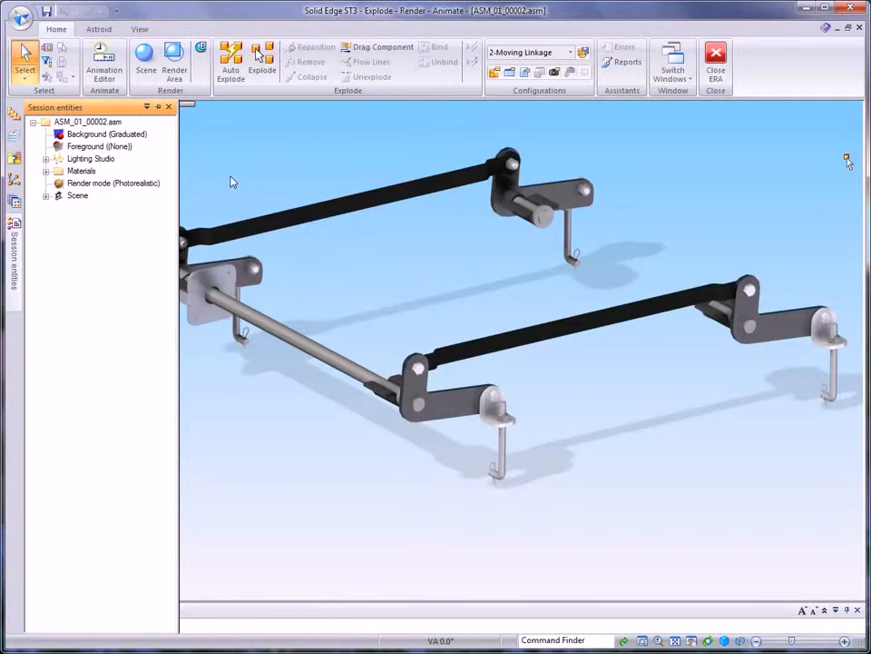
pyautogui.rightClick(97, 134)
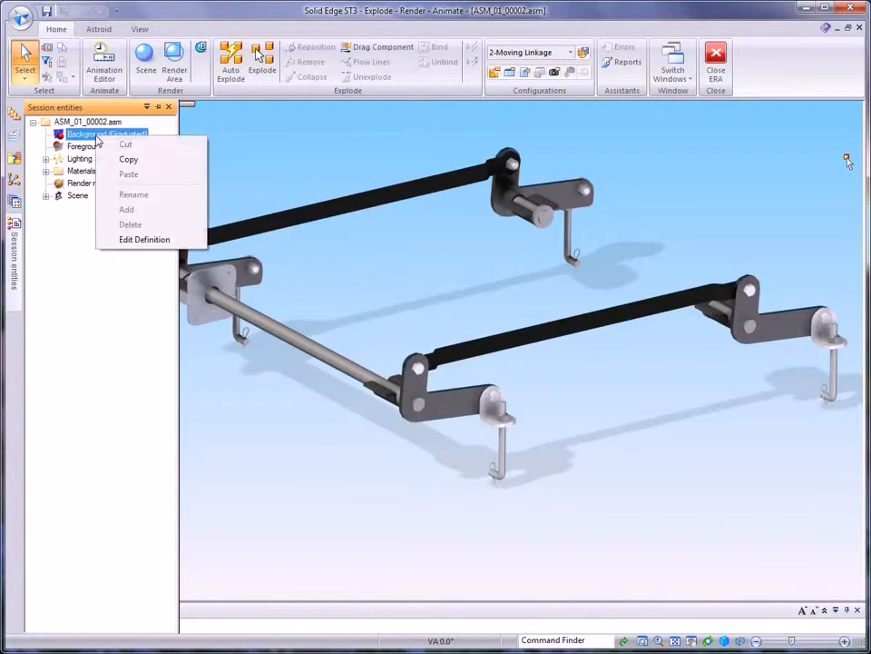
pyautogui.click(134, 240)
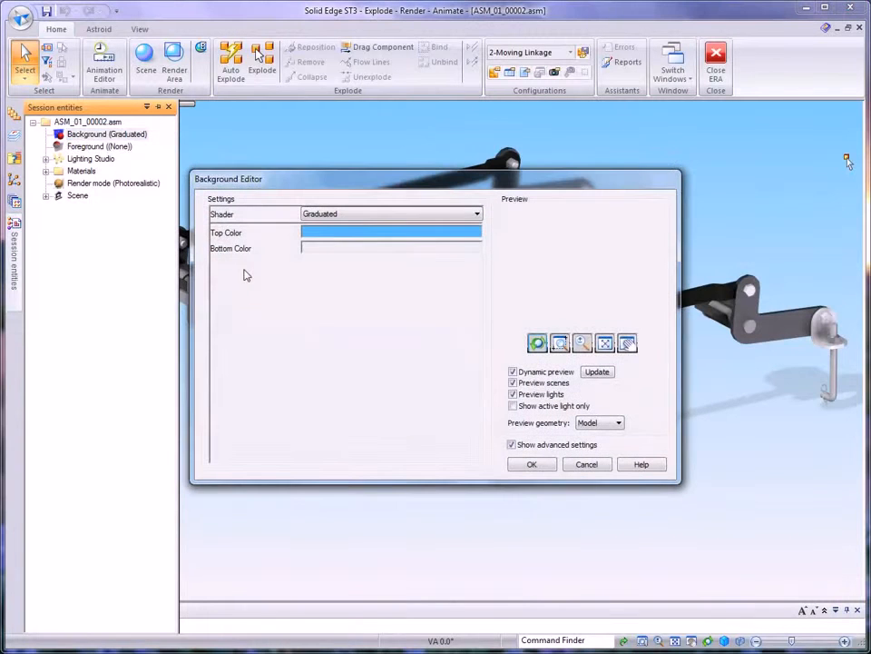
pyautogui.click(461, 237)
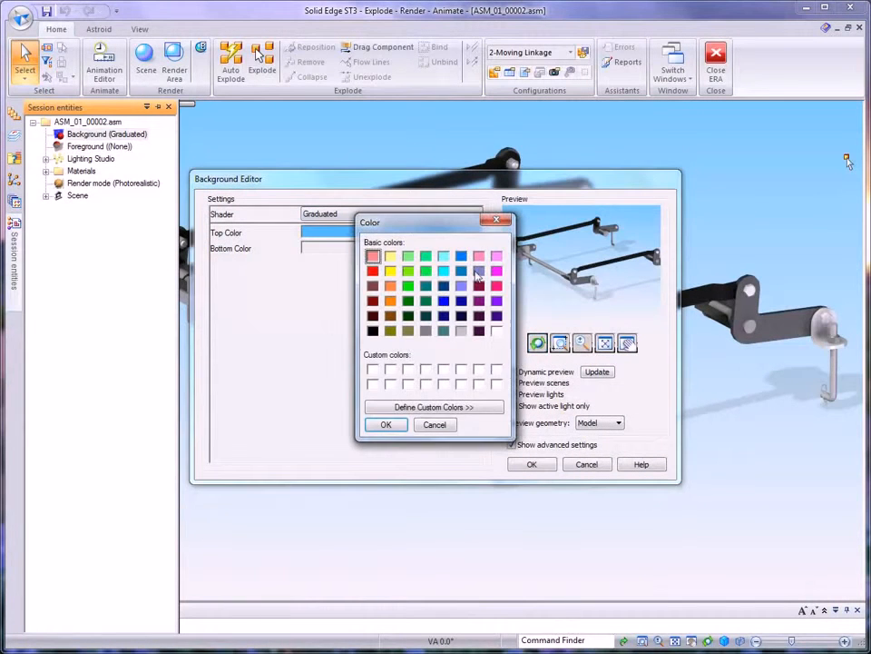
pyautogui.click(497, 330)
pyautogui.click(386, 425)
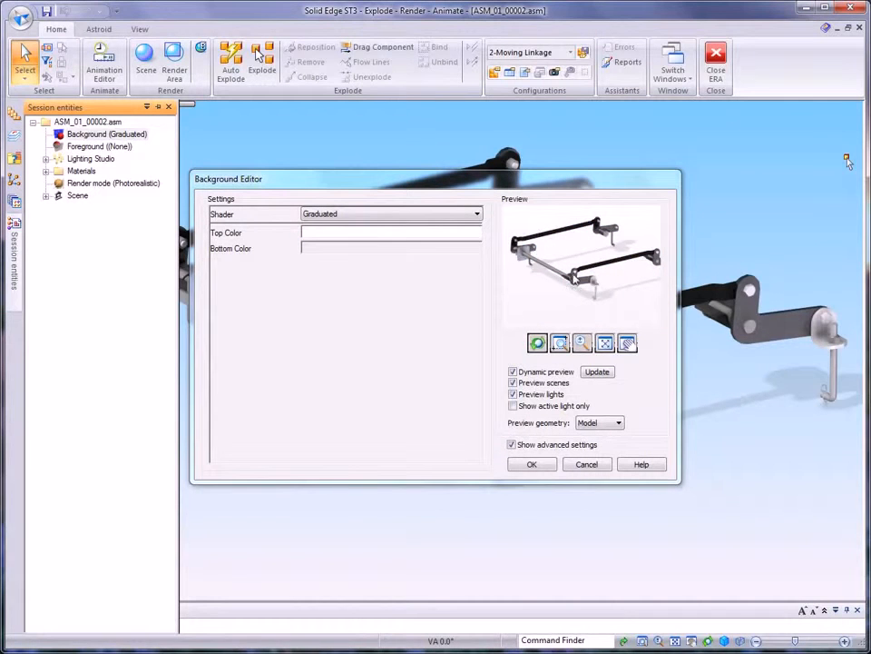
pyautogui.click(531, 464)
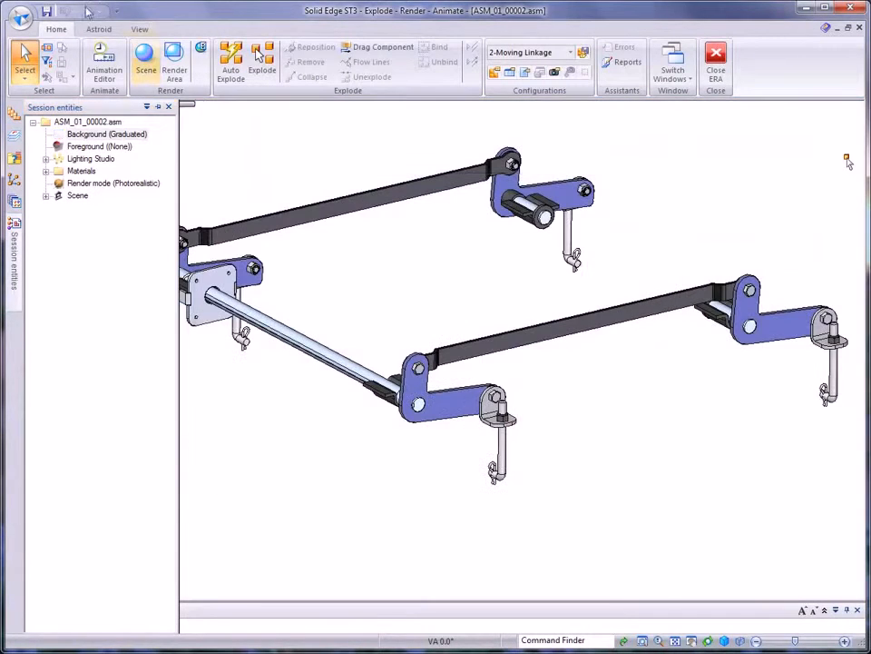
pyautogui.click(156, 58)
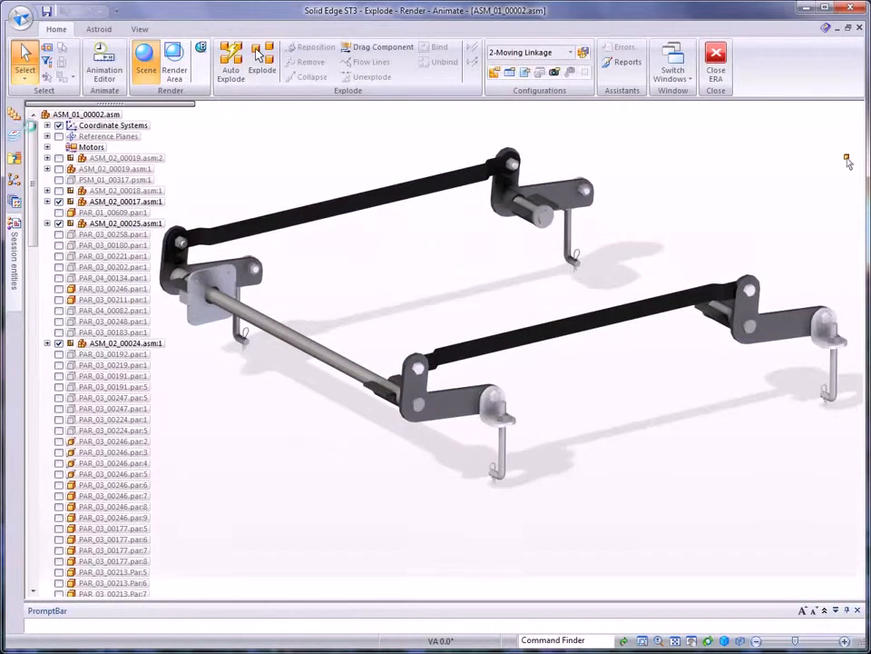
# Examine the materials listed among the rendering session entities.
pyautogui.click(16, 238)
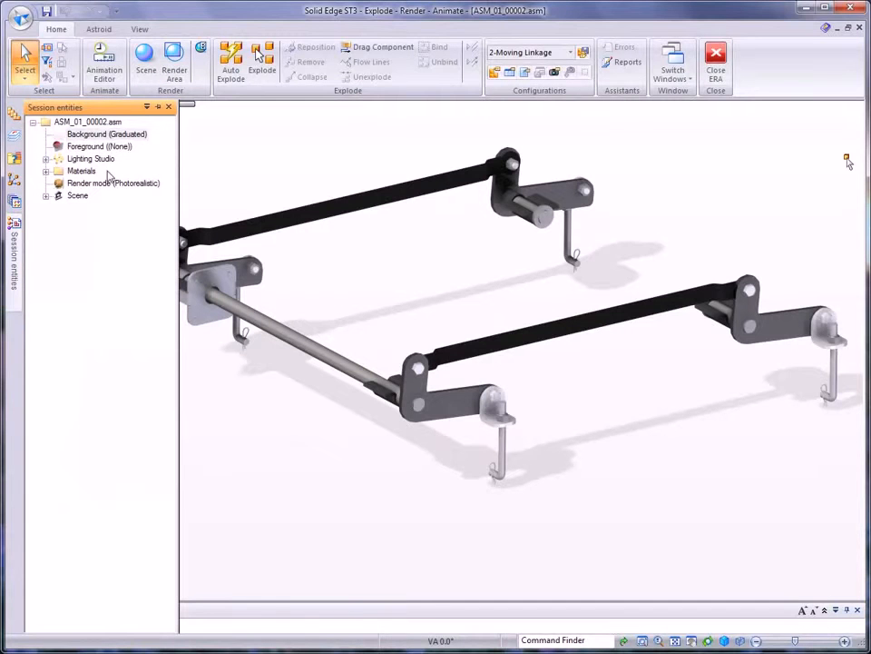
pyautogui.click(45, 170)
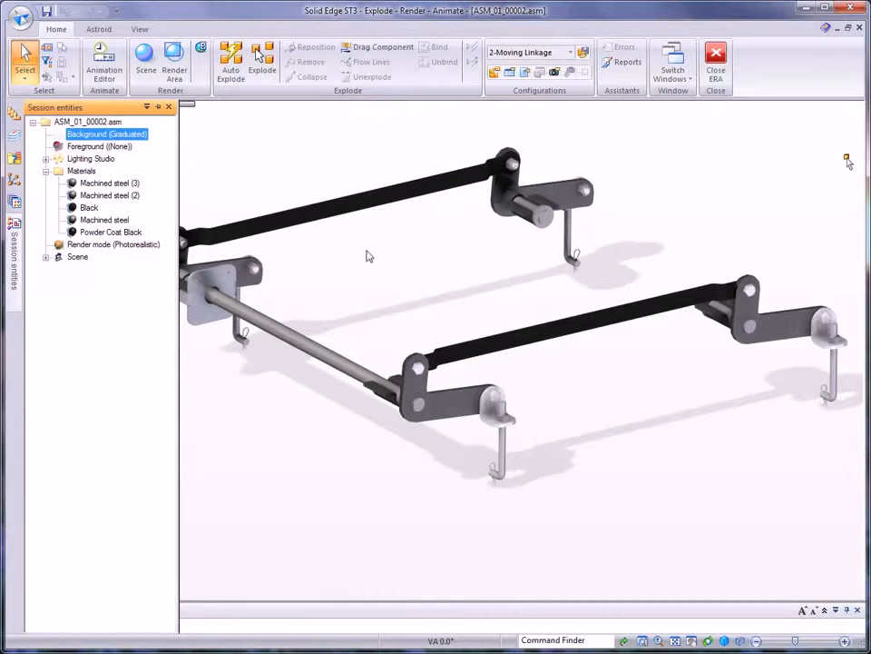
pyautogui.click(45, 171)
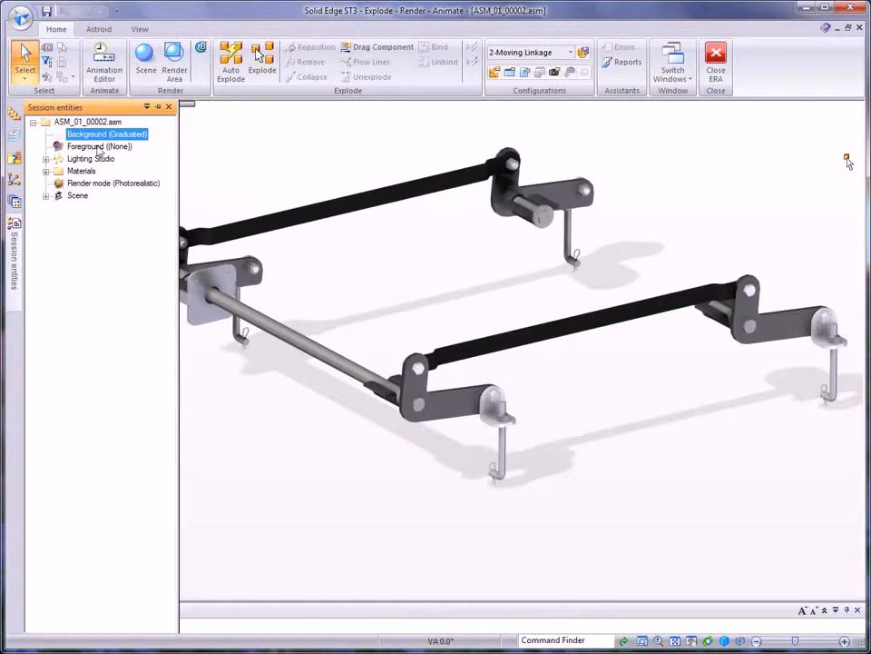
# Apply the predefined High-Contrast light studio "Left spot with back" to the linkage scene.
pyautogui.click(14, 204)
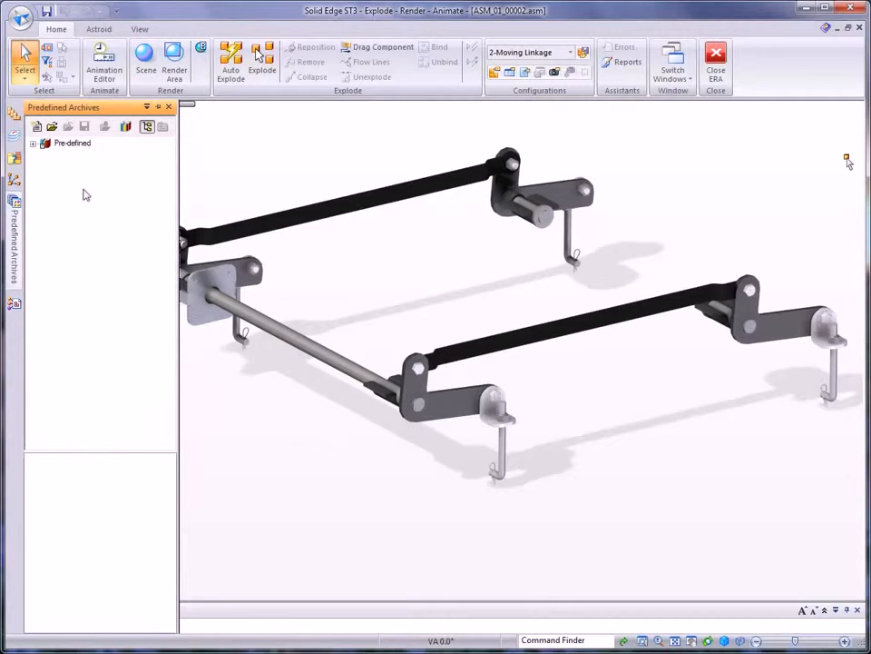
pyautogui.click(35, 144)
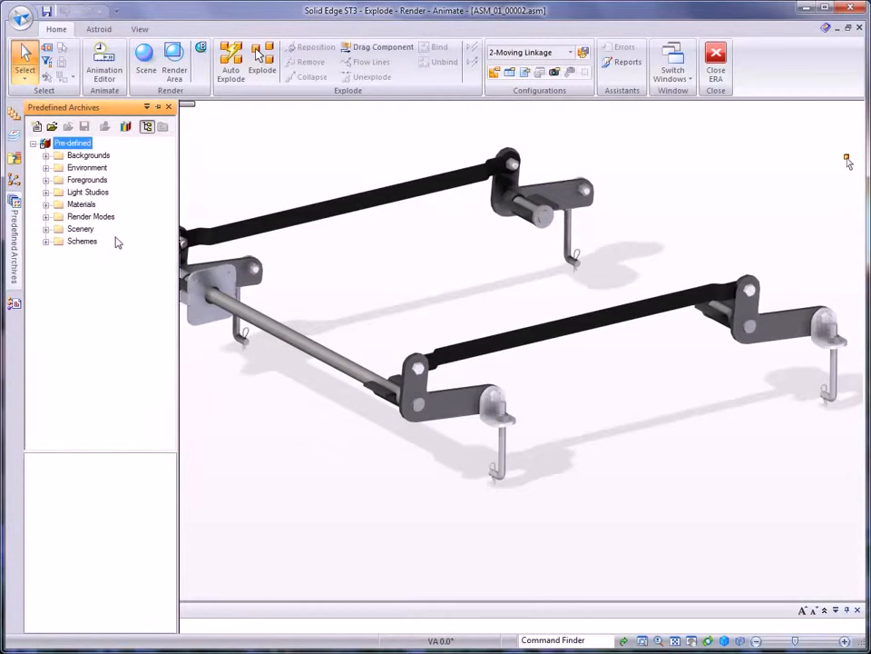
pyautogui.click(47, 192)
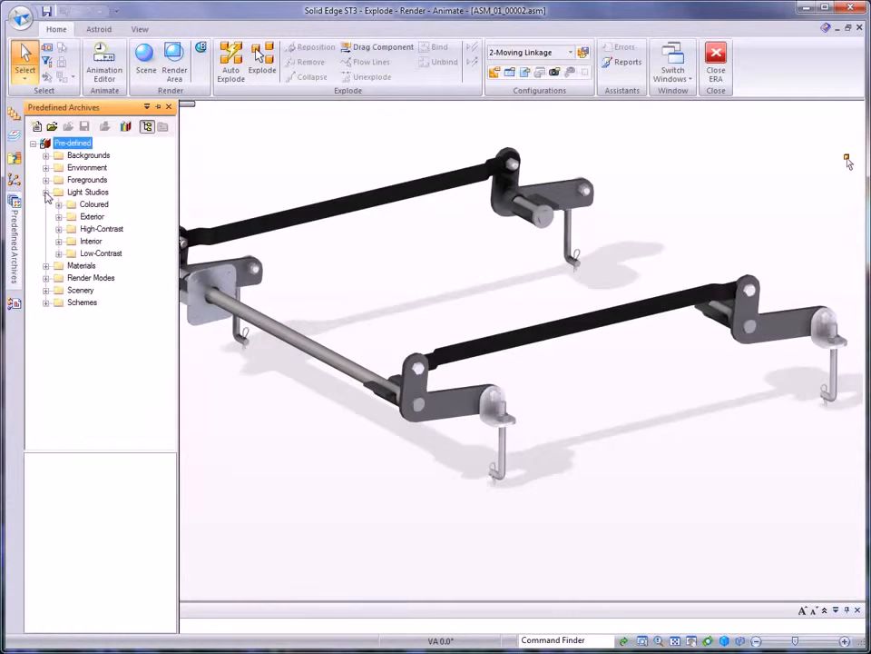
pyautogui.click(58, 229)
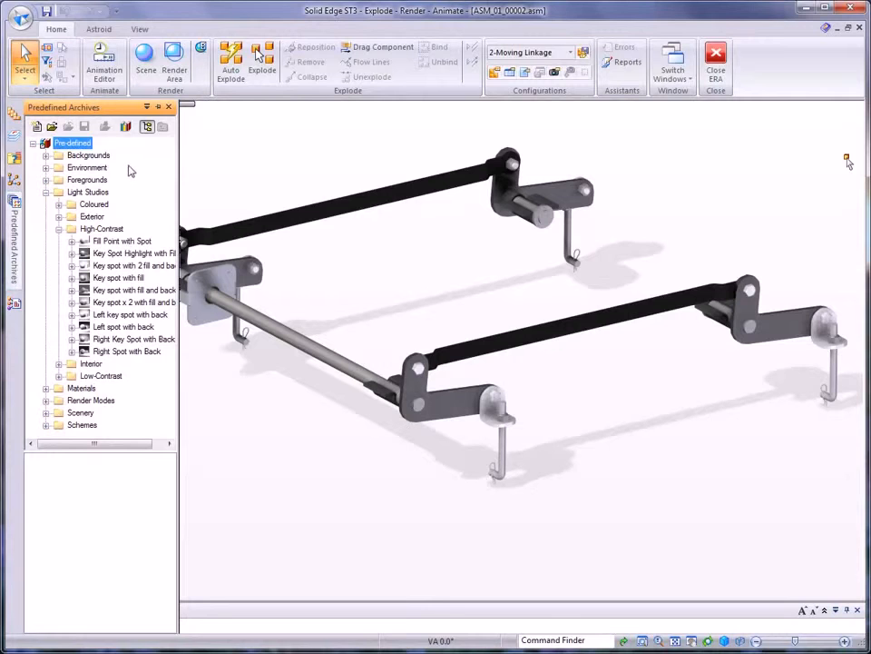
pyautogui.click(101, 329)
pyautogui.moveTo(95, 331); pyautogui.dragTo(429, 243)
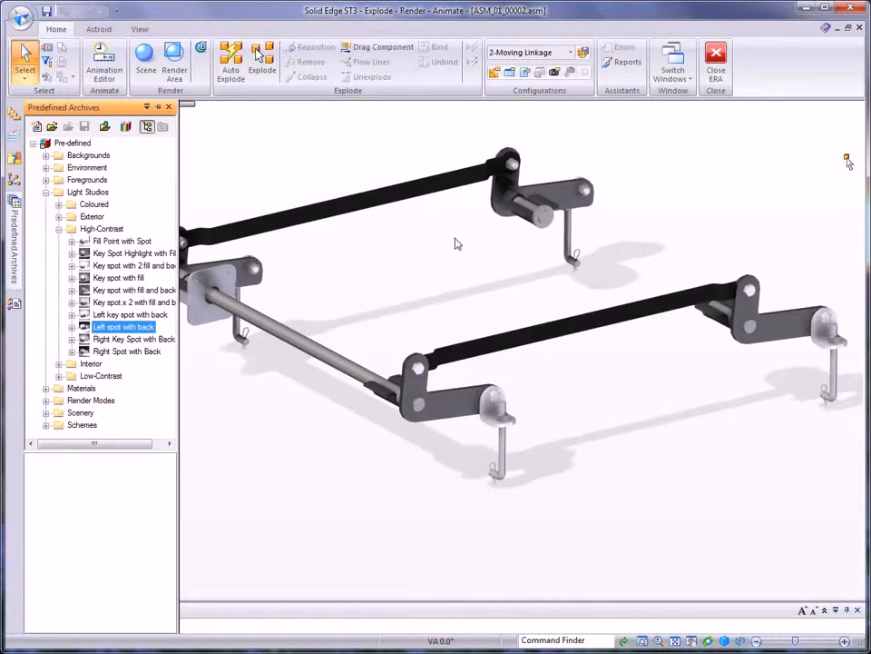
# Apply the predefined Chromium metal "Chrome plate" to all occurrences of the L-shaped lever arm.
pyautogui.click(46, 191)
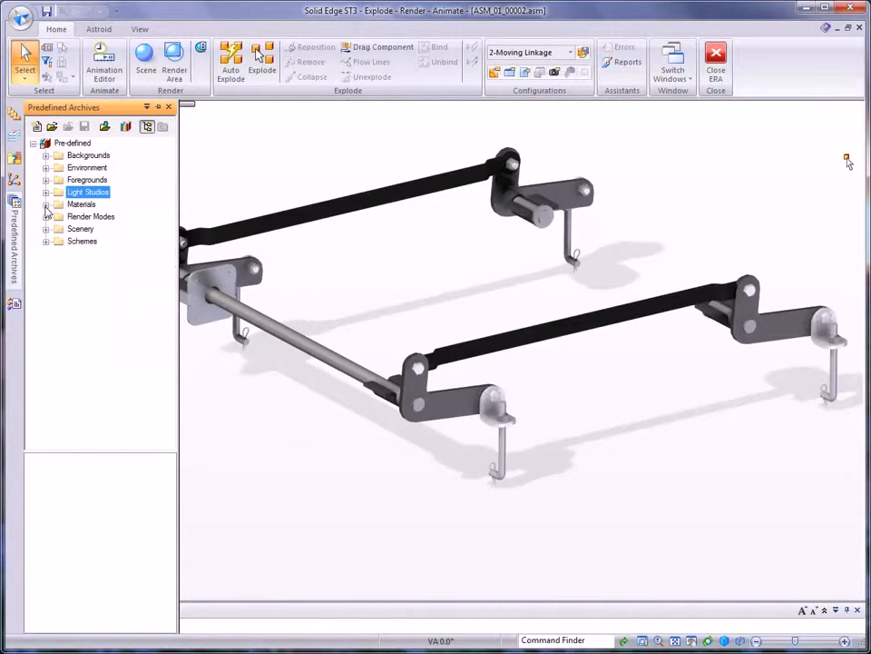
pyautogui.click(46, 204)
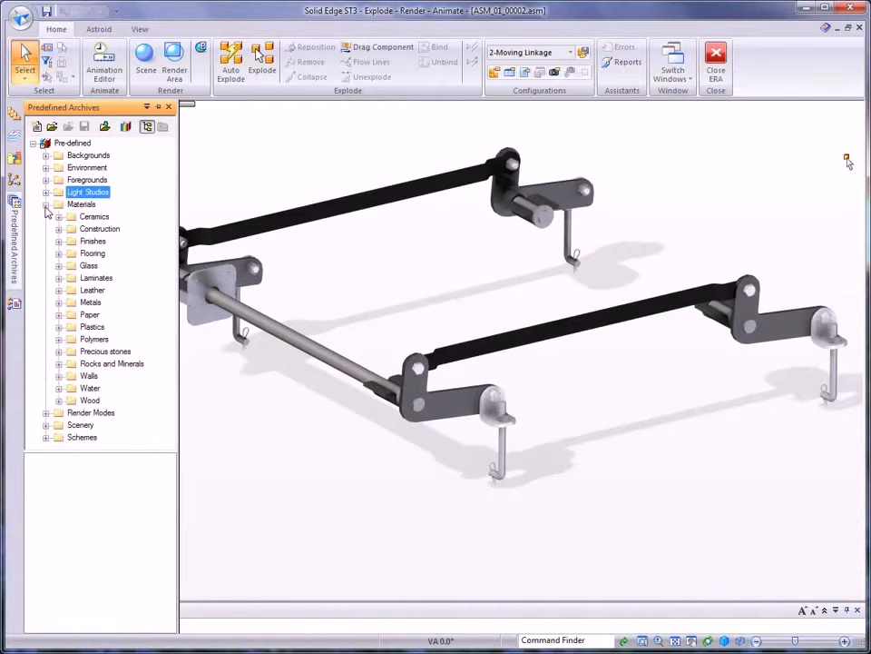
pyautogui.click(59, 302)
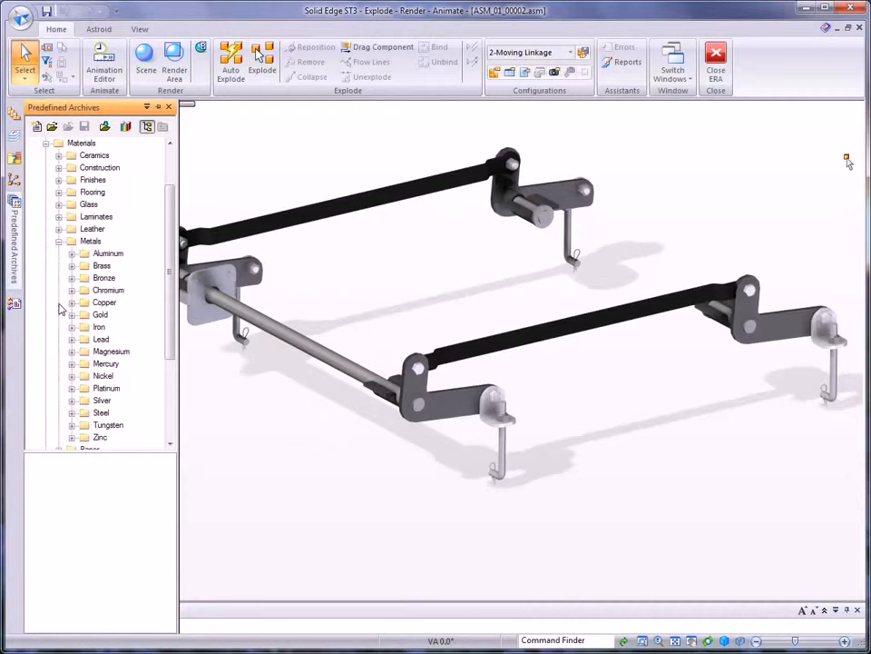
pyautogui.click(72, 290)
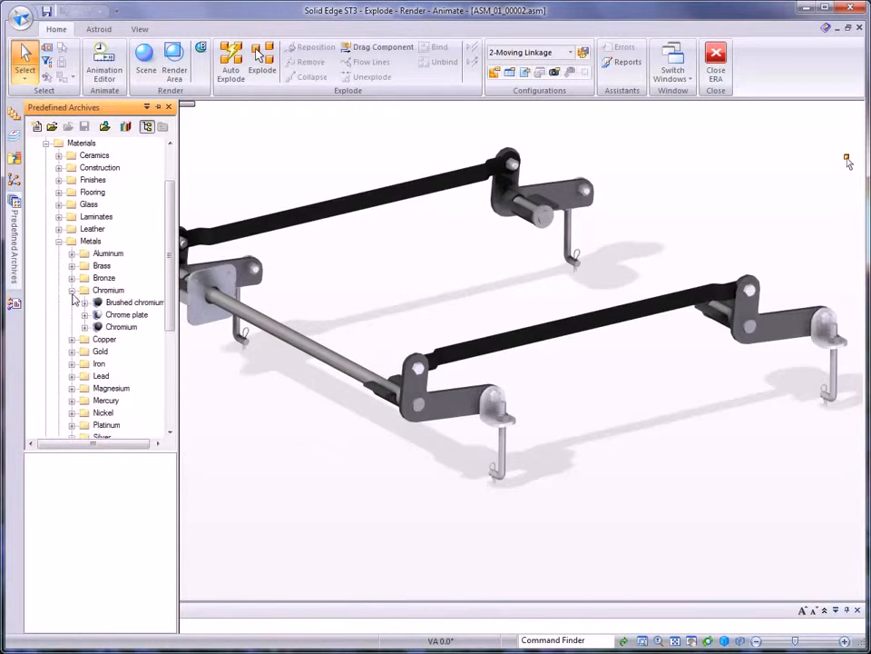
pyautogui.click(122, 316)
pyautogui.moveTo(116, 320); pyautogui.dragTo(459, 410)
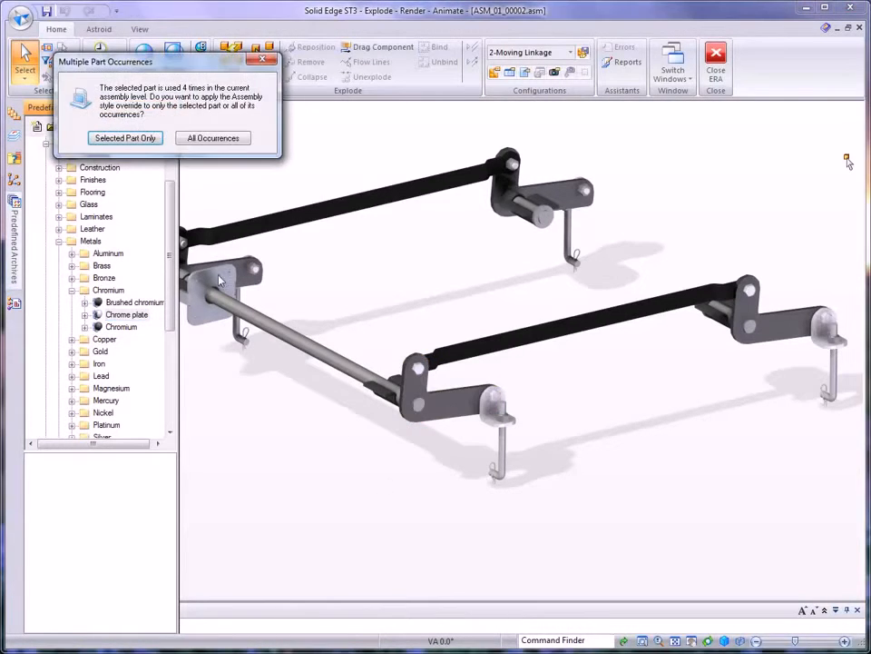
pyautogui.click(211, 141)
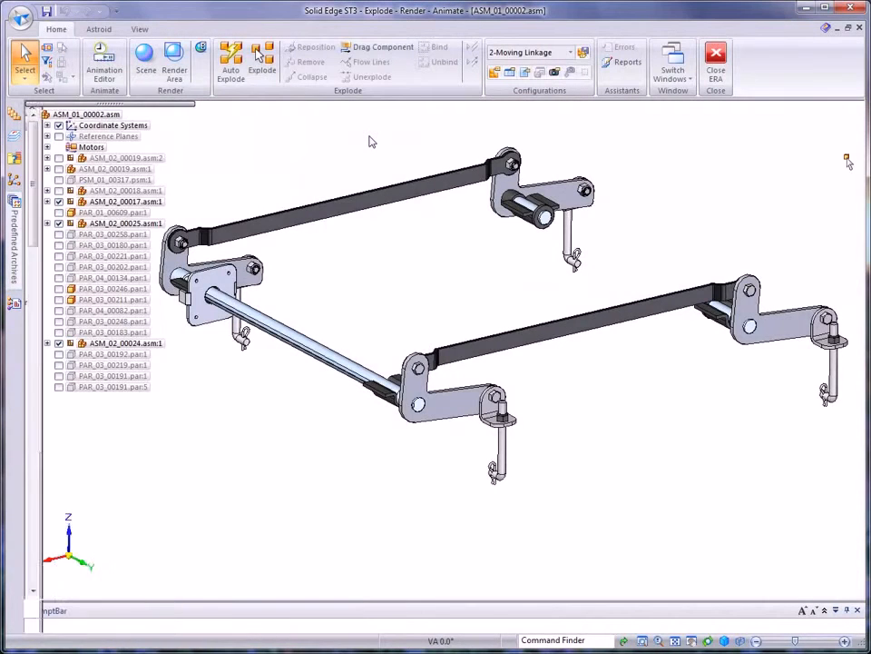
# Apply the predefined Brass metal "Antique brass" to all occurrences of the long flat connecting bar.
pyautogui.click(15, 176)
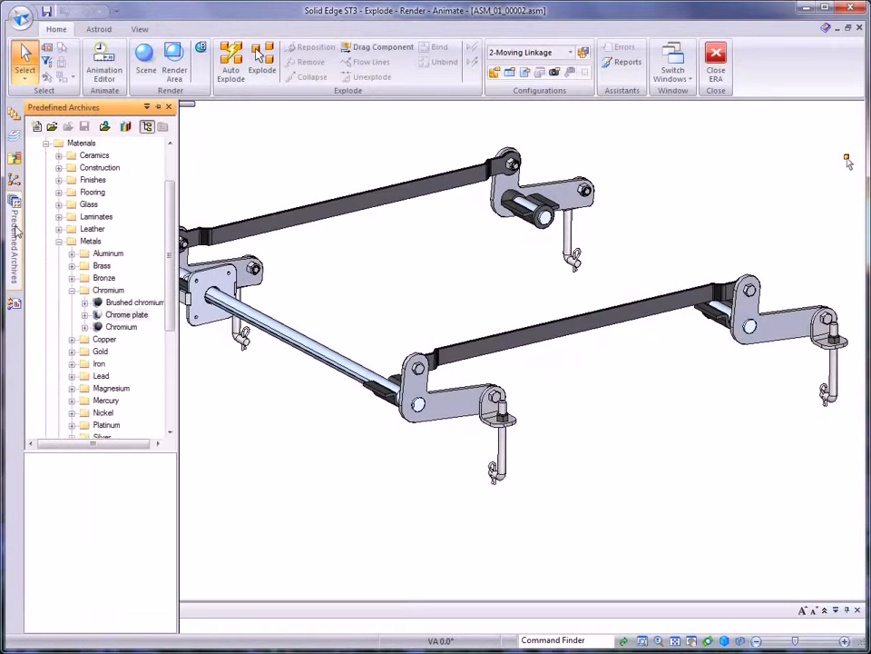
pyautogui.click(72, 291)
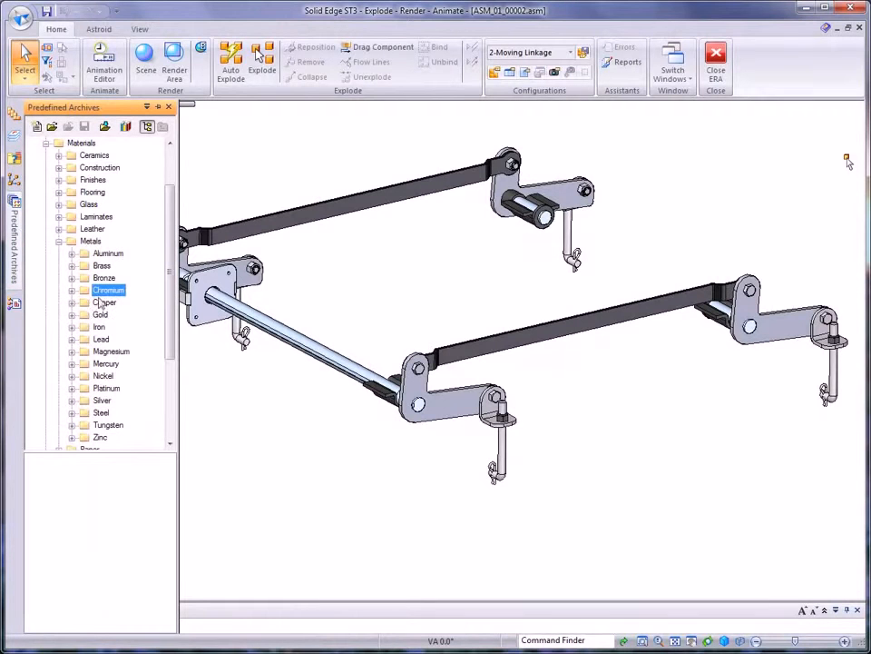
pyautogui.click(72, 266)
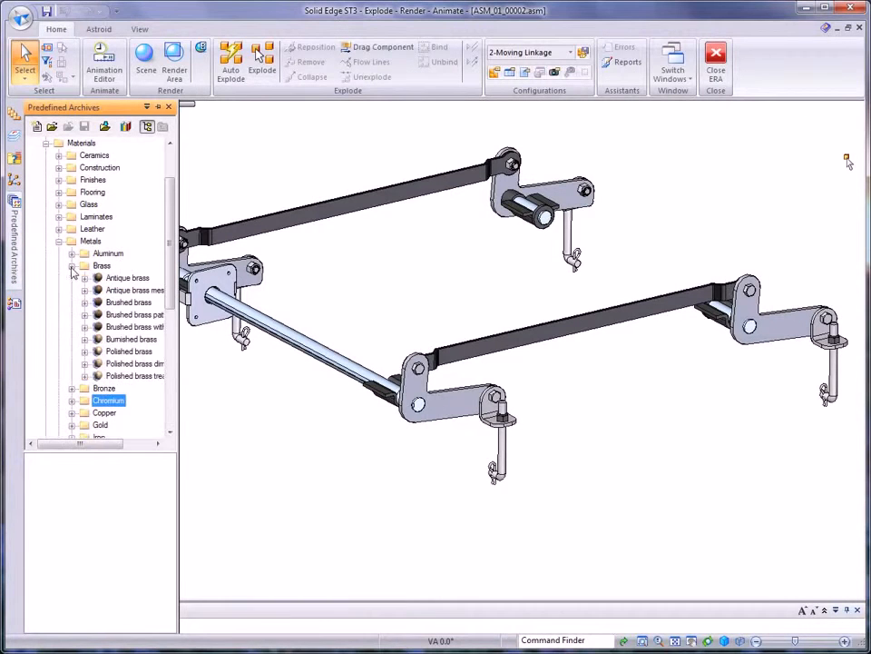
pyautogui.click(122, 279)
pyautogui.moveTo(121, 282); pyautogui.dragTo(556, 334)
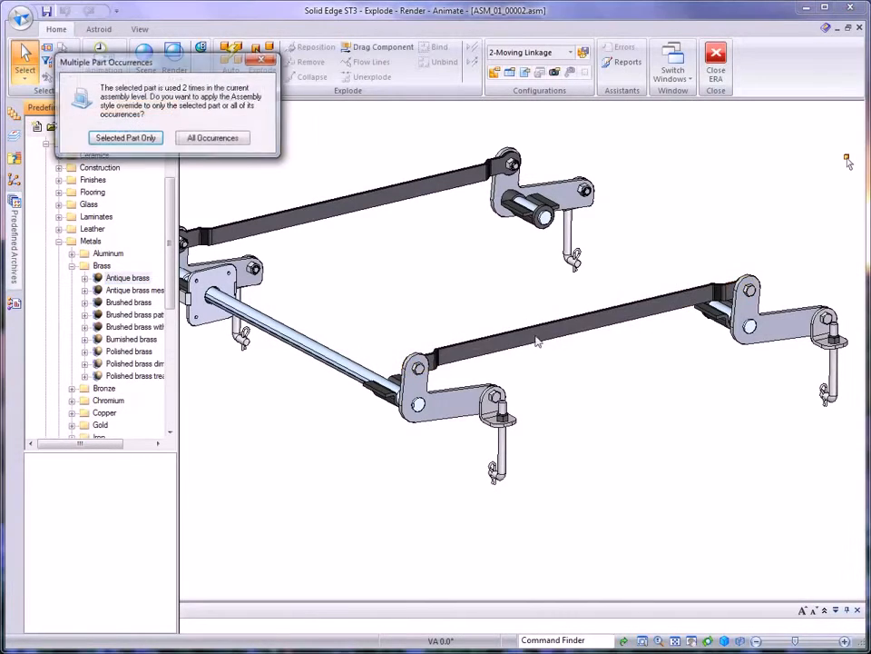
pyautogui.click(214, 138)
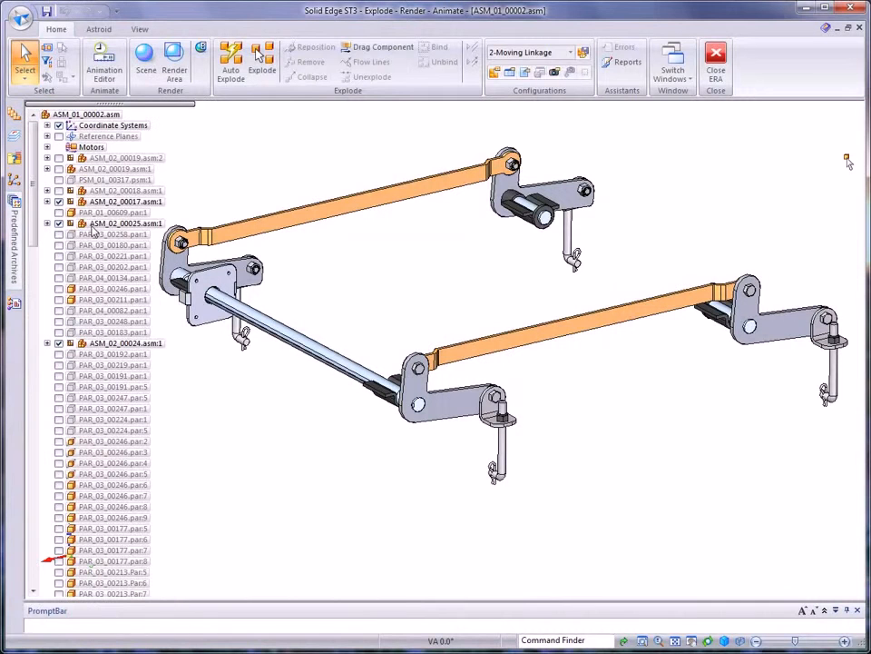
# Apply the predefined flat paint finish "Black (Flat)" to all occurrences of the threaded hook rod.
pyautogui.moveTo(12, 198)
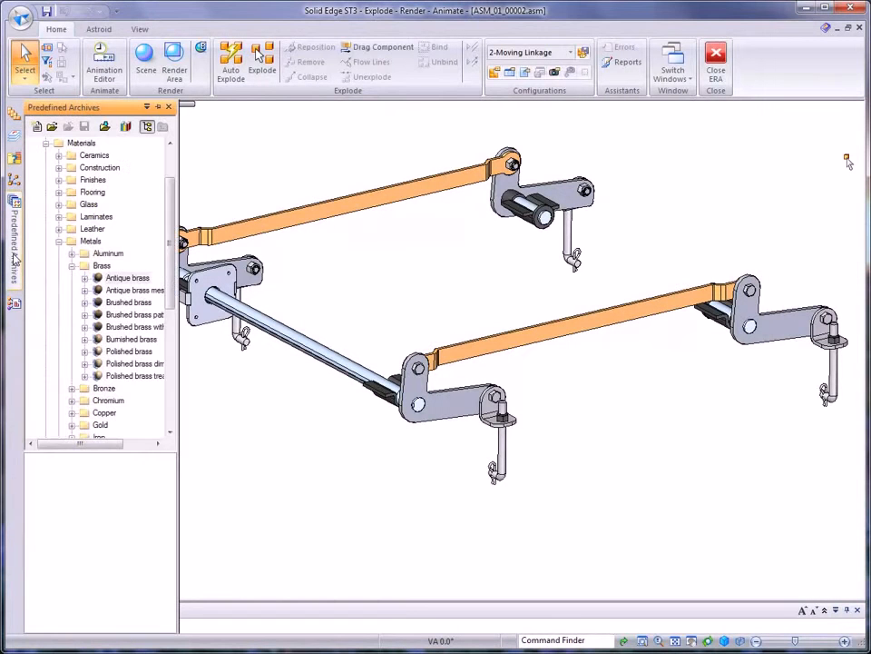
pyautogui.click(72, 265)
pyautogui.click(59, 243)
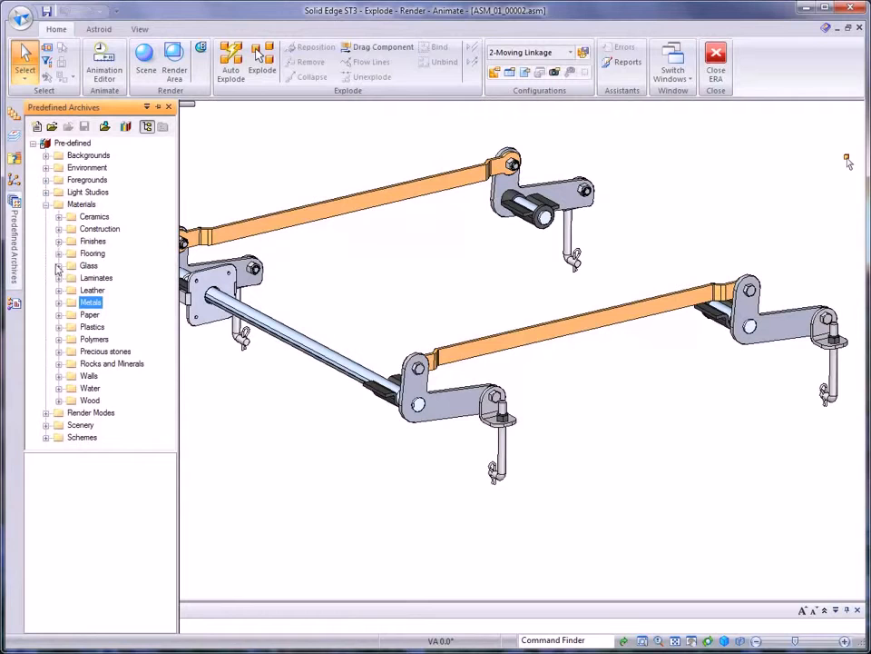
pyautogui.click(59, 242)
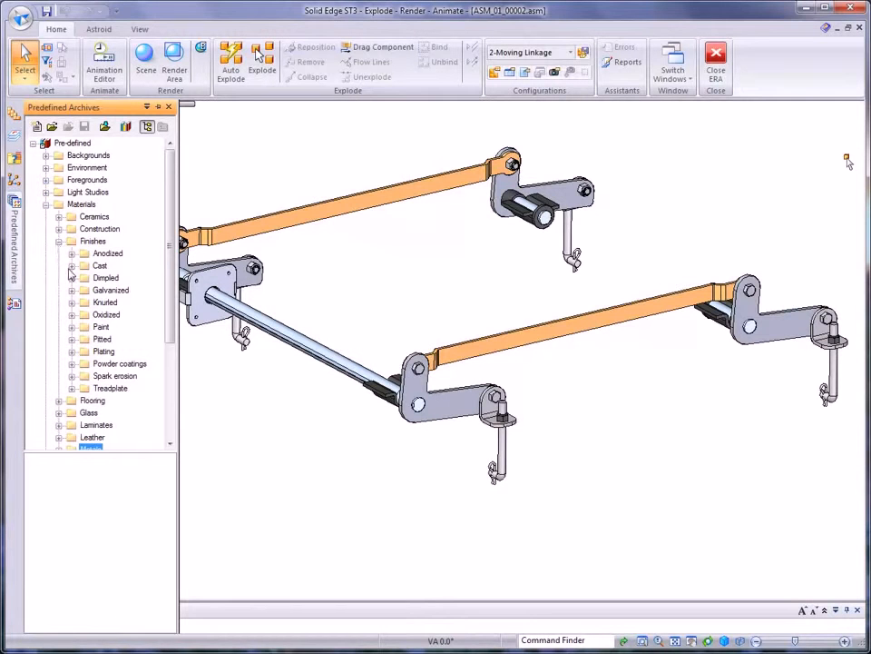
pyautogui.click(72, 326)
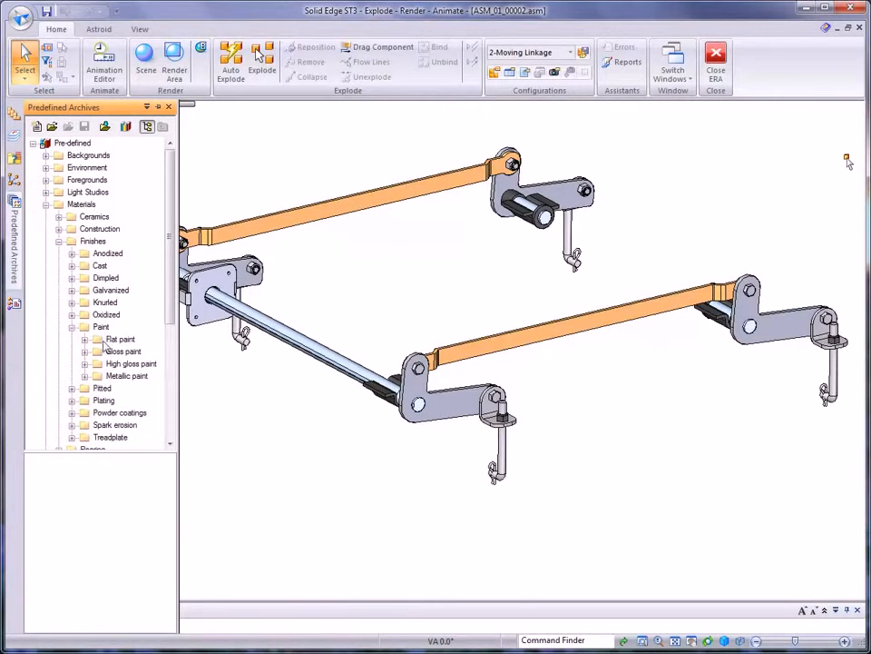
pyautogui.click(84, 340)
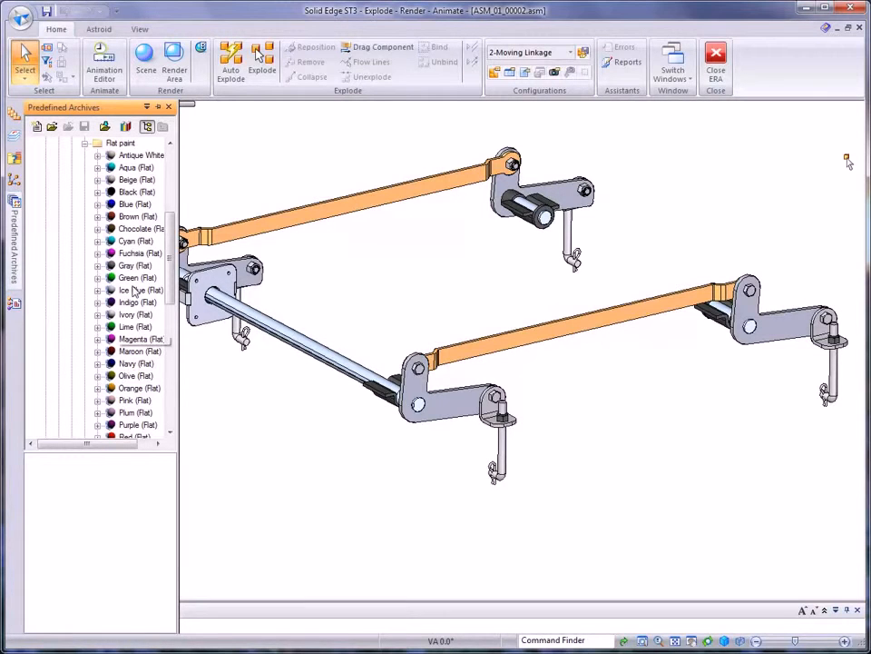
pyautogui.click(126, 192)
pyautogui.moveTo(126, 192)
pyautogui.mouseDown()
pyautogui.moveTo(427, 443)
pyautogui.moveTo(502, 469)
pyautogui.moveTo(498, 454)
pyautogui.mouseUp()
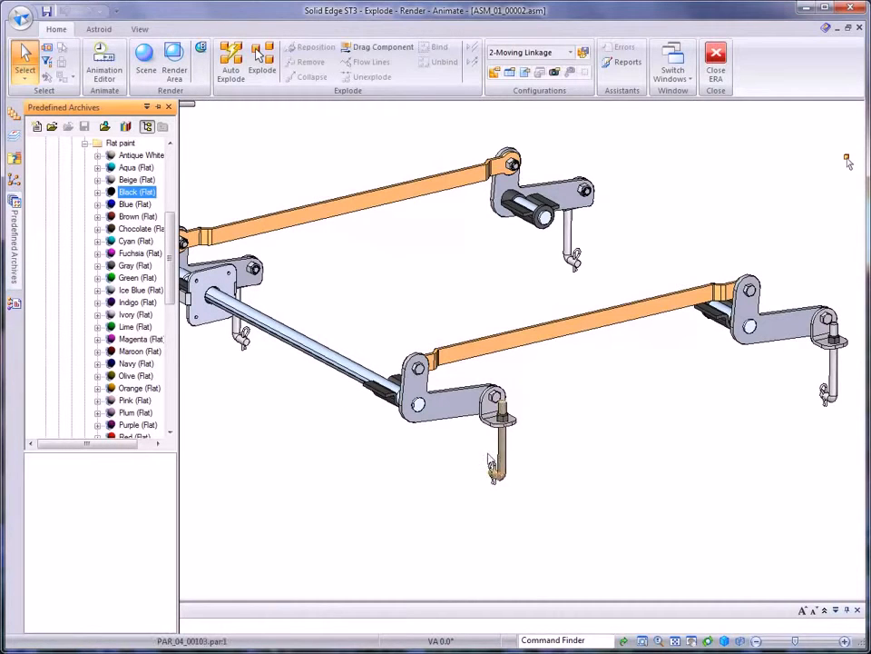
pyautogui.moveTo(128, 191); pyautogui.dragTo(505, 447)
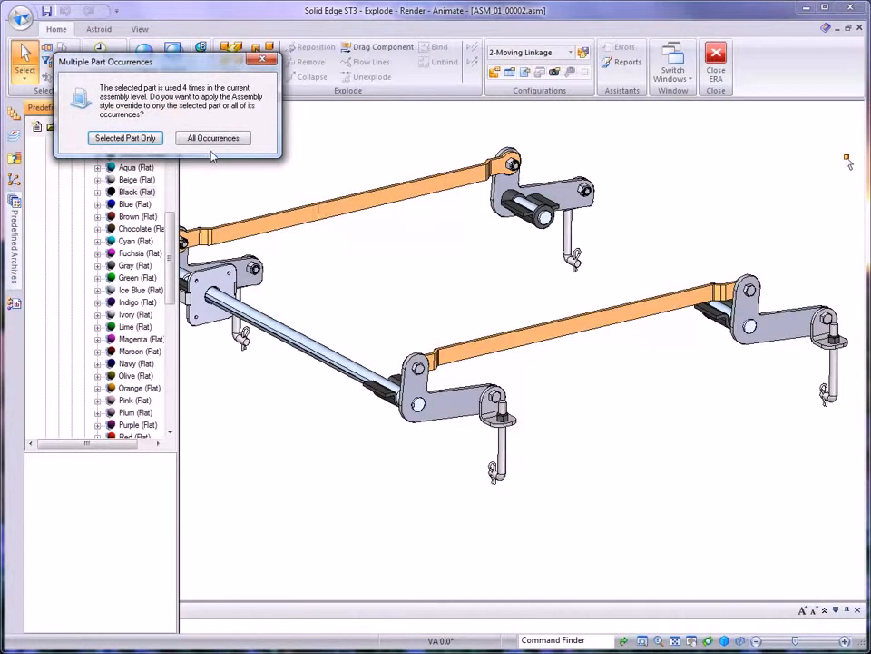
pyautogui.click(210, 139)
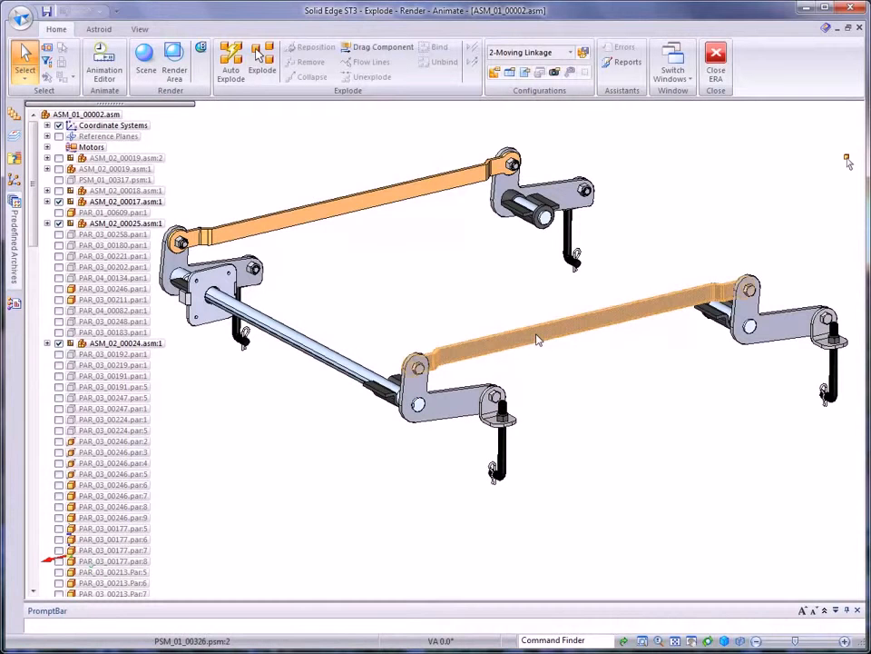
# Render a close-up of the front lever arm with its bracket and hook rod.
pyautogui.moveTo(636, 367); pyautogui.dragTo(377, 104, button='middle')
pyautogui.click(146, 59)
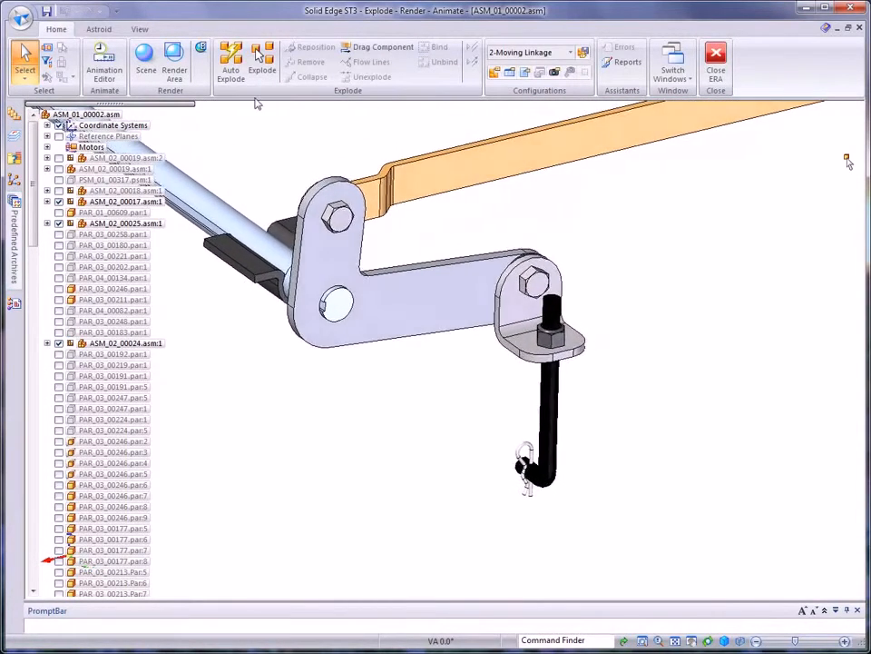
pyautogui.click(145, 58)
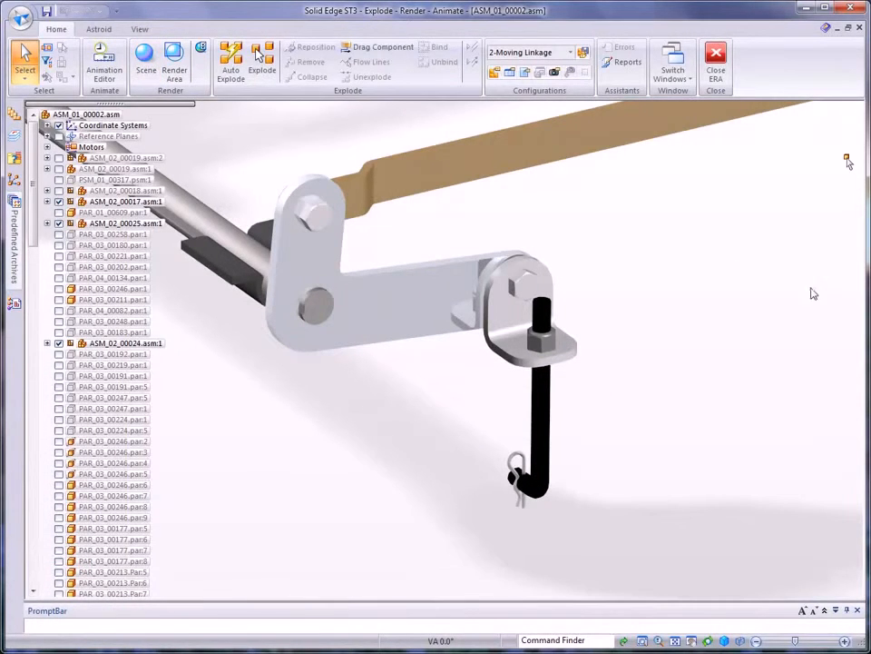
# Render the complete linkage scene with its new materials, and close the Explode-Render-Animate environment.
pyautogui.scroll(-4, 832, 249)
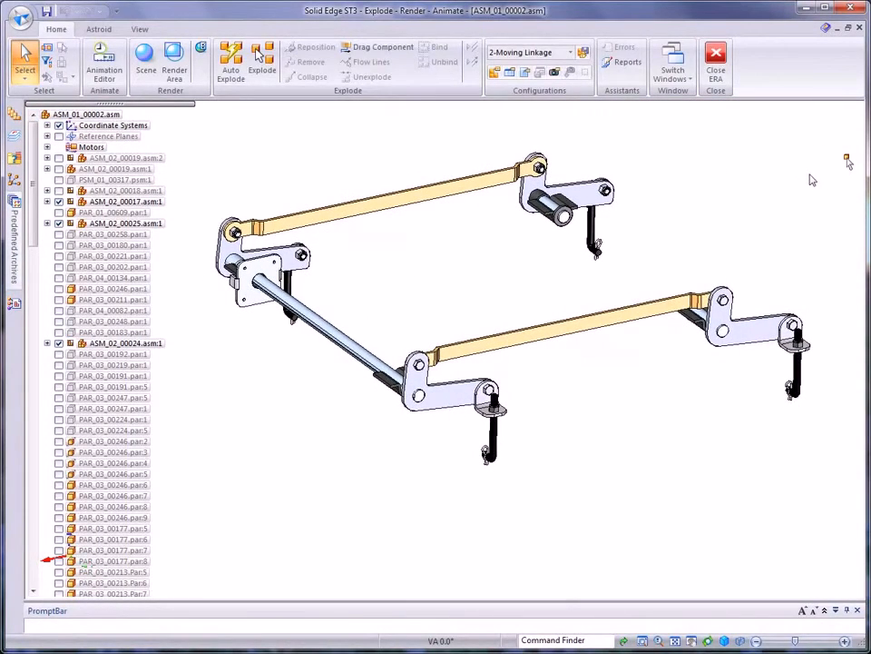
pyautogui.click(145, 60)
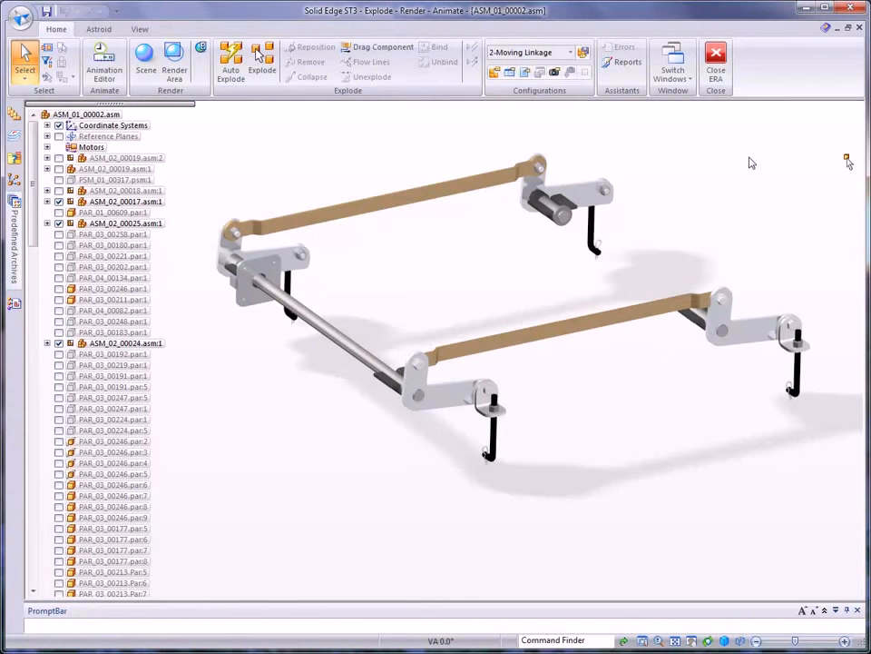
pyautogui.click(716, 60)
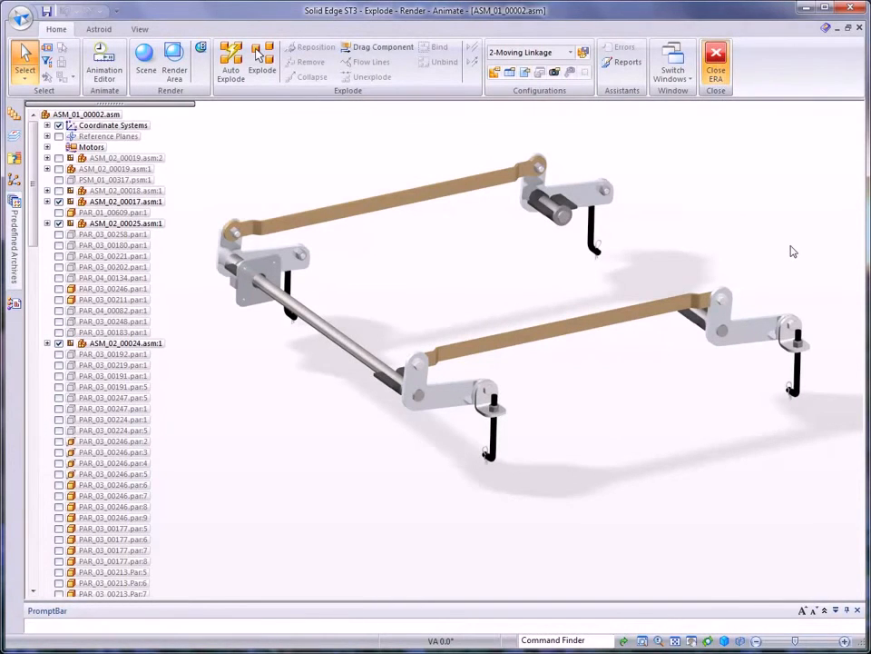